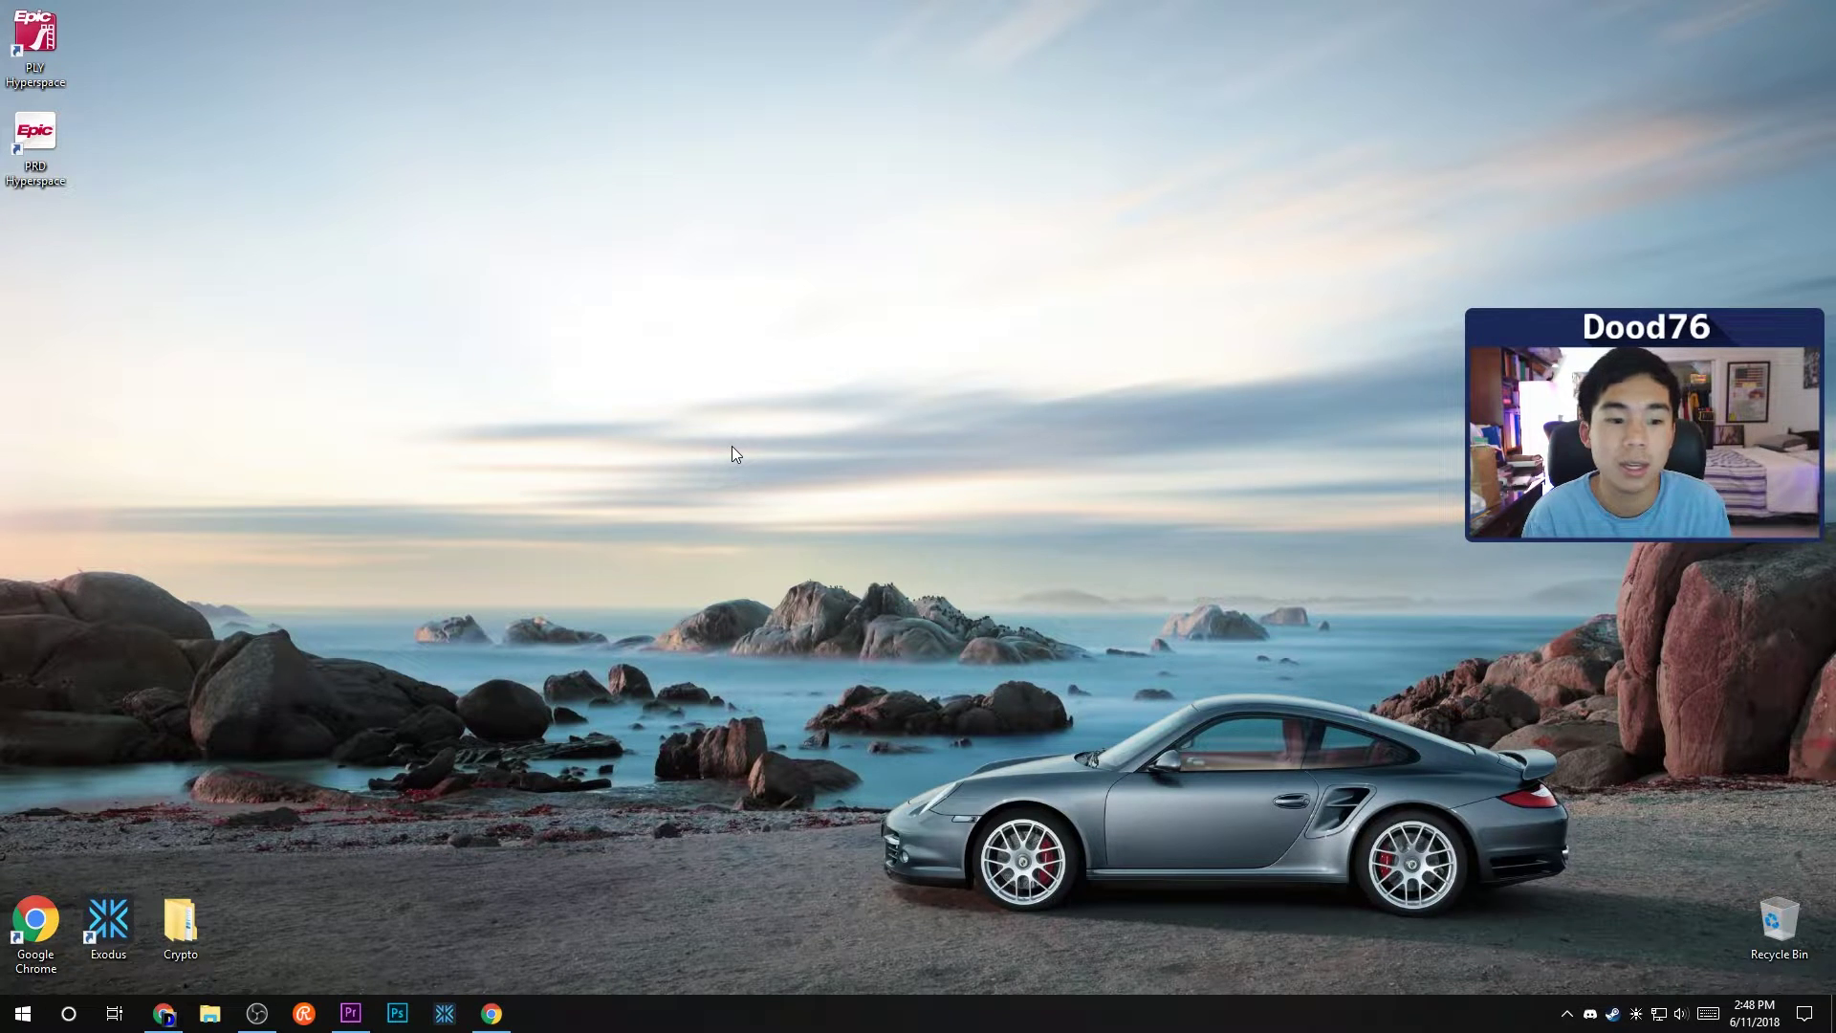
Scrub the Dood76-Intro playhead around 7–8 seconds, leave it at 07:26, and open the File menu.
click(350, 1014)
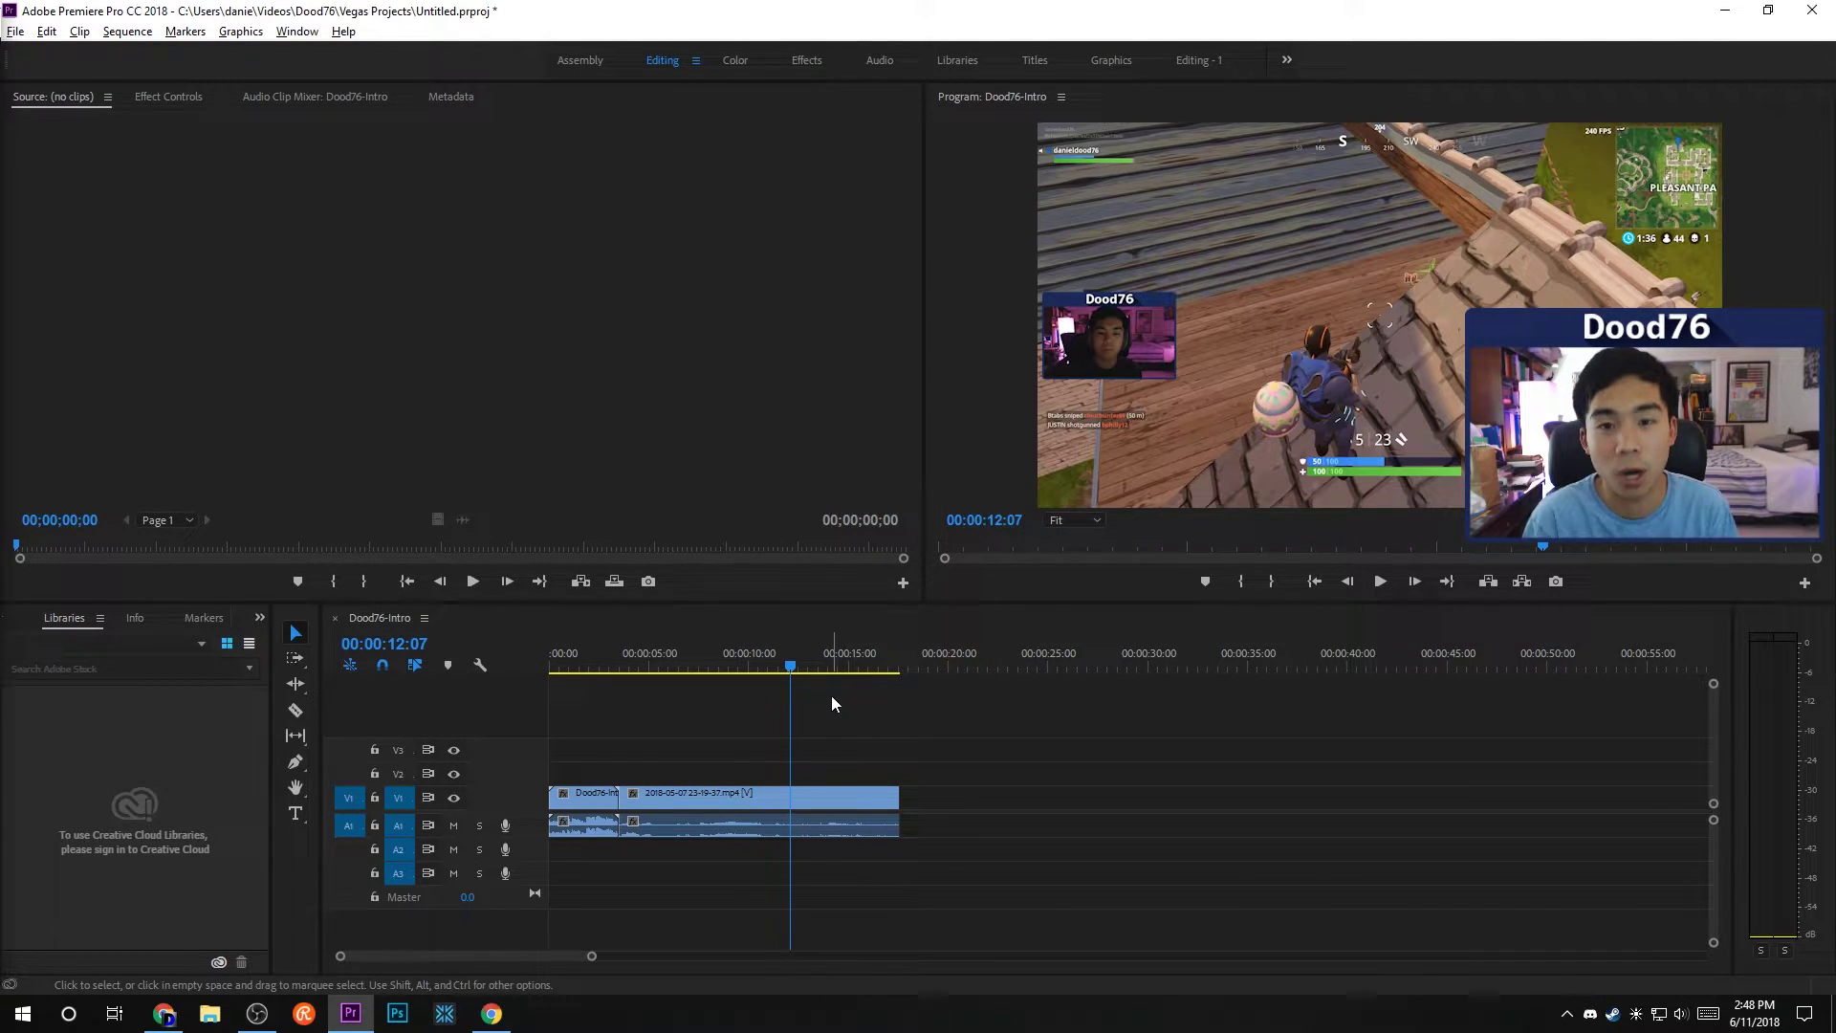
drag(820, 669, 707, 672)
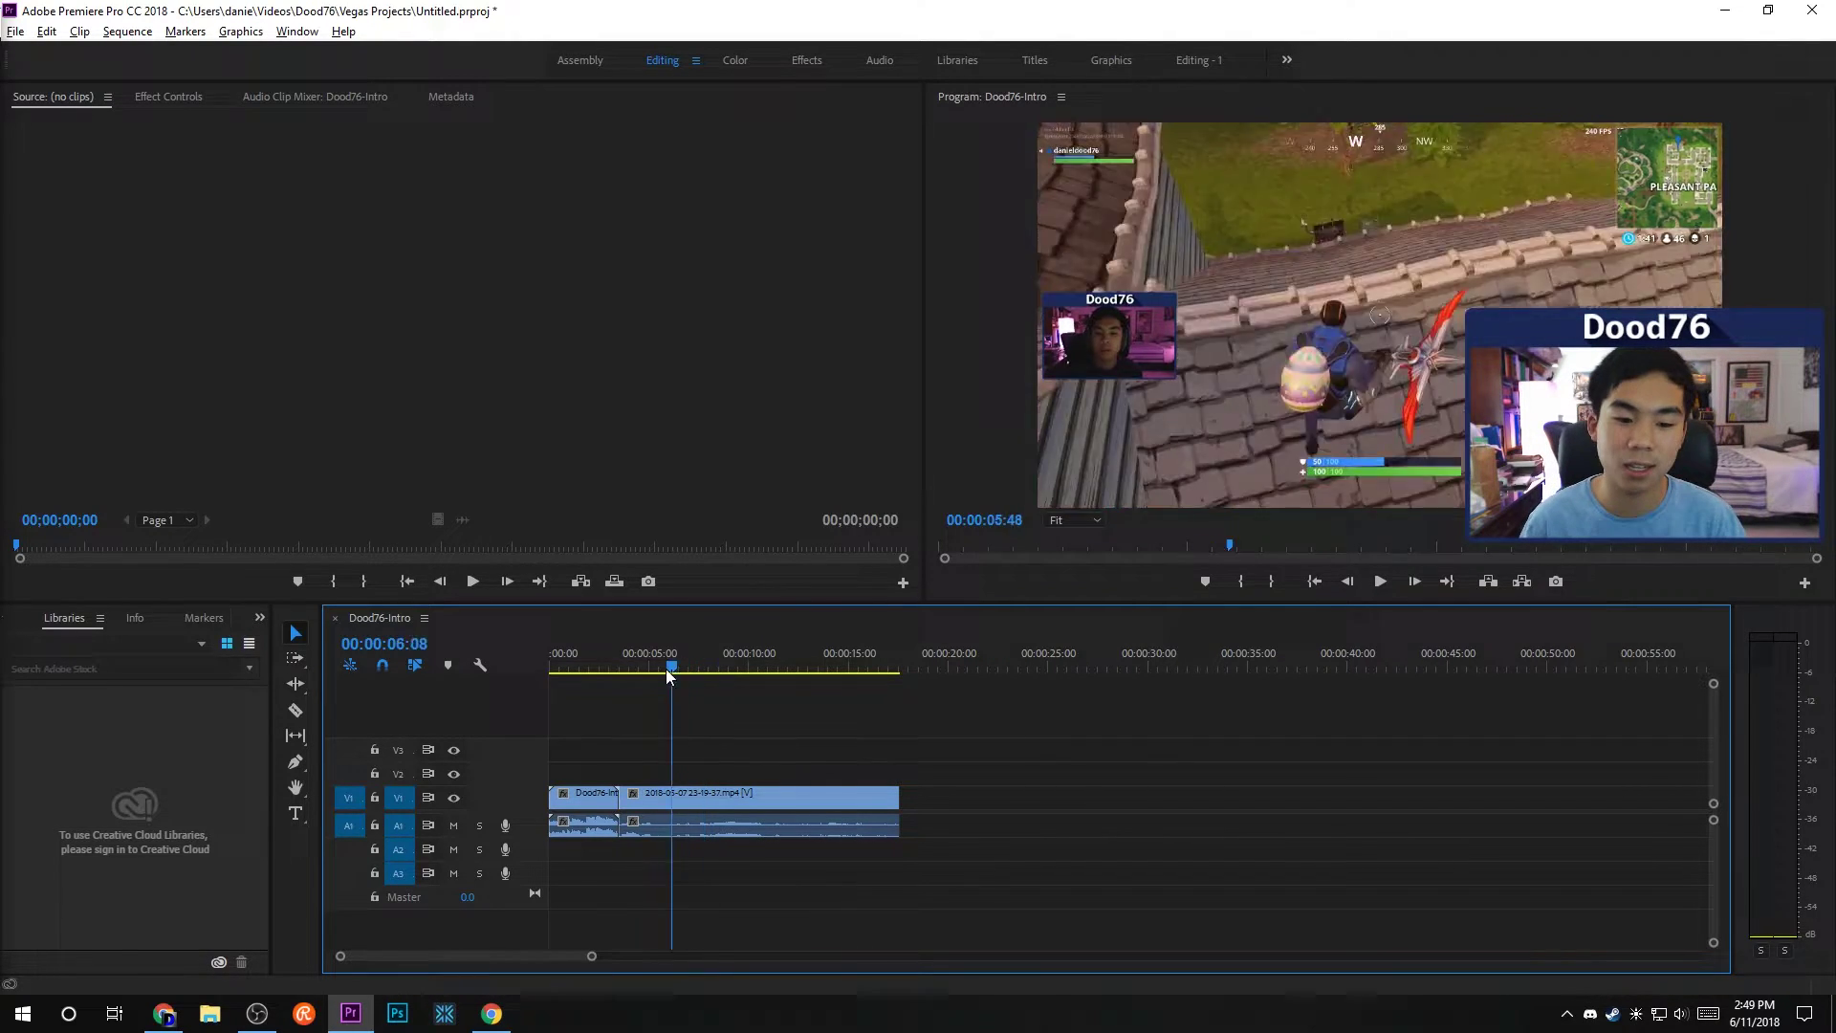
drag(707, 671, 711, 675)
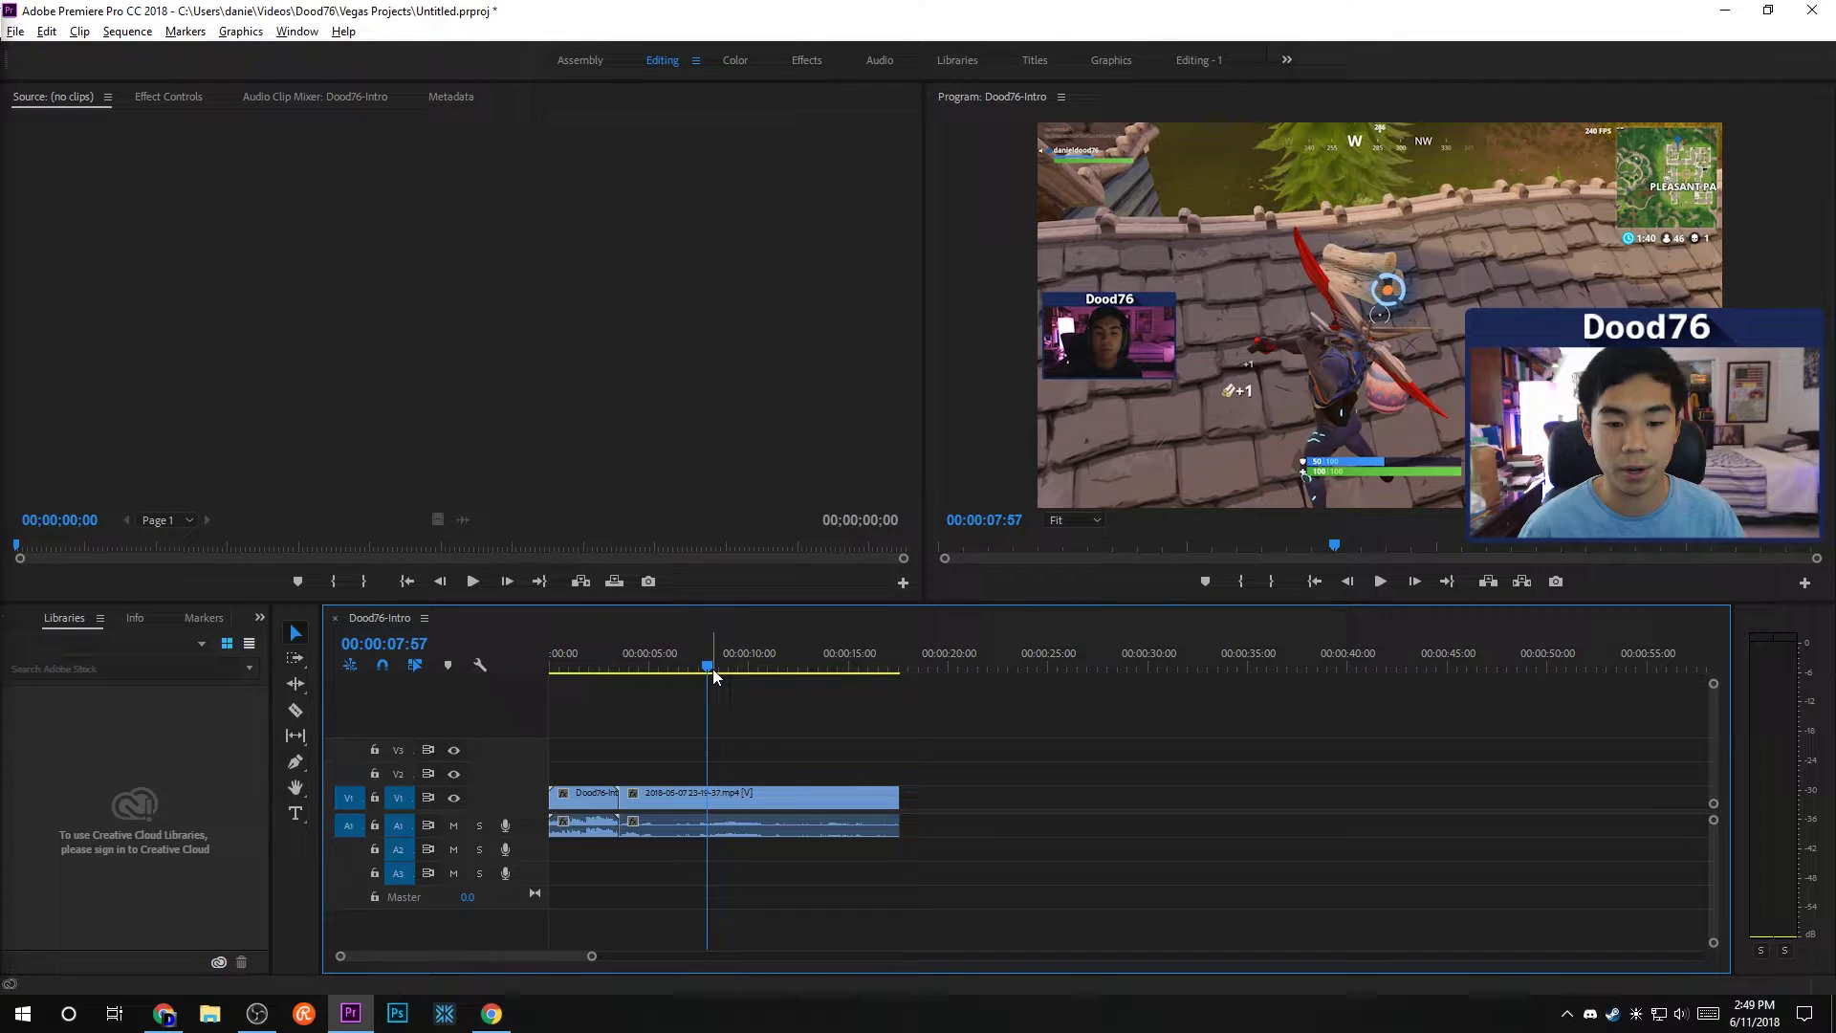
drag(713, 670, 725, 673)
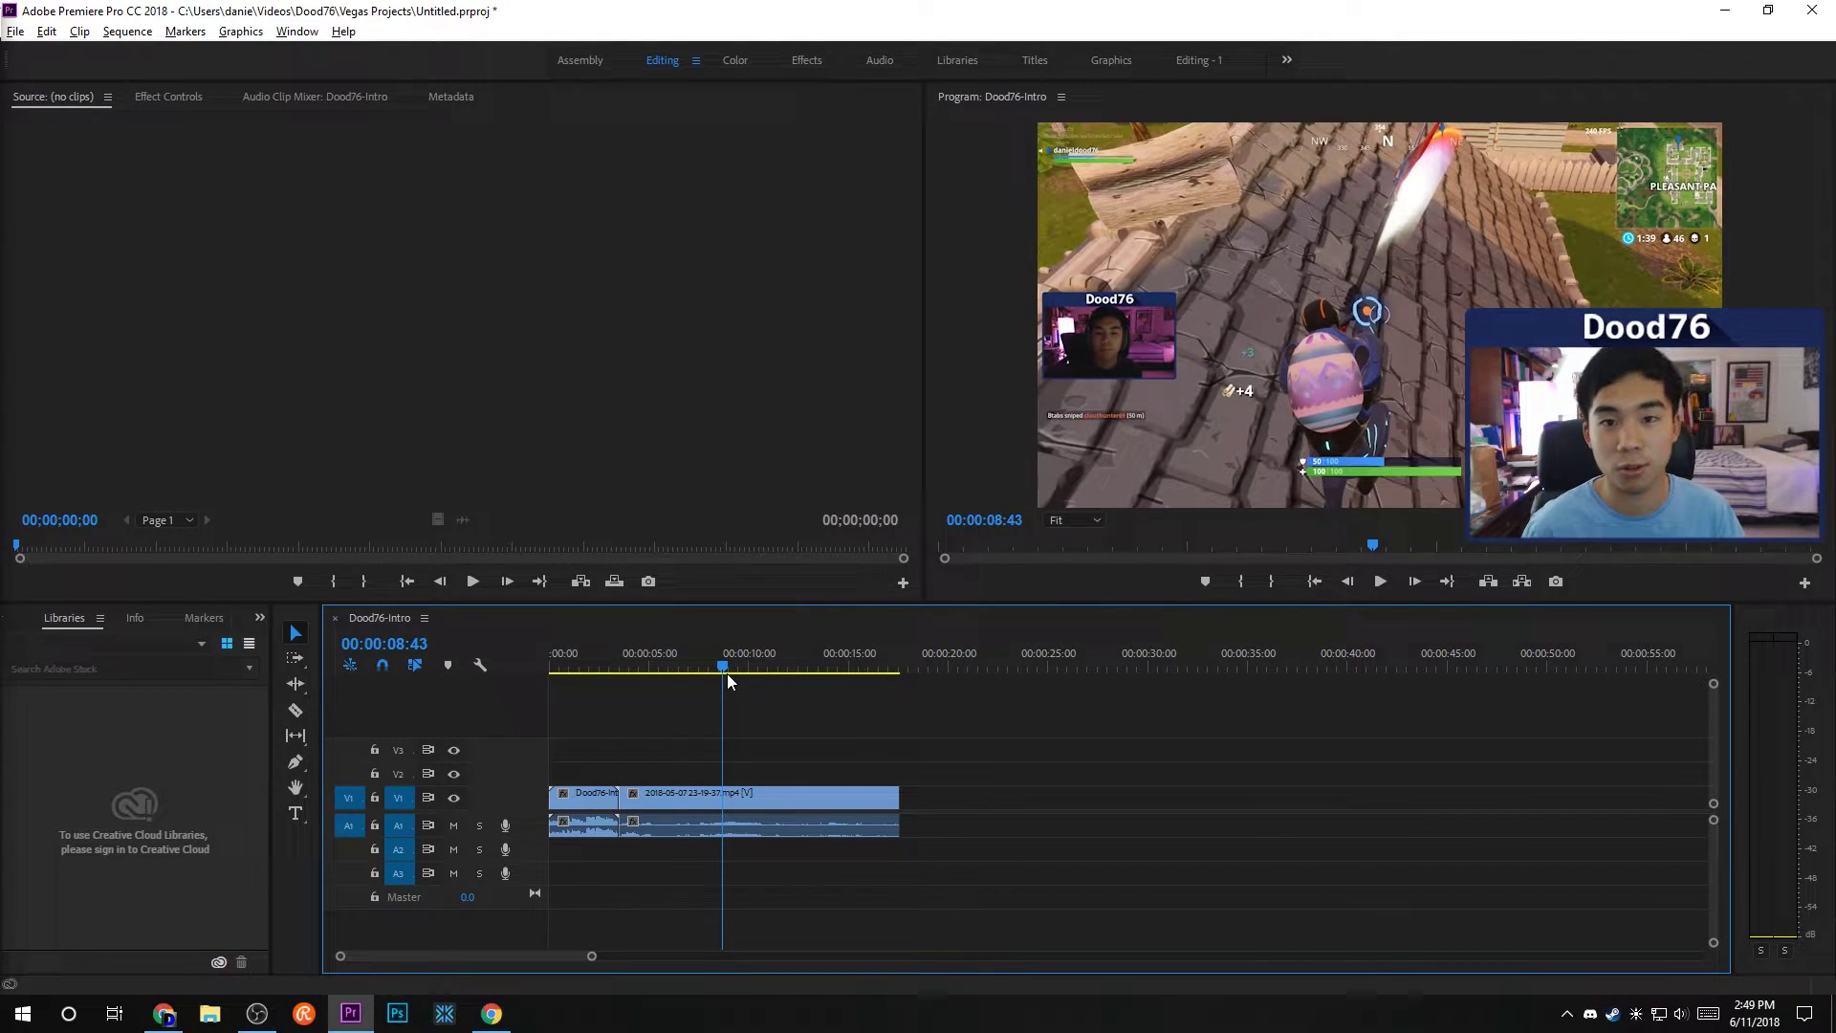
drag(606, 668, 697, 671)
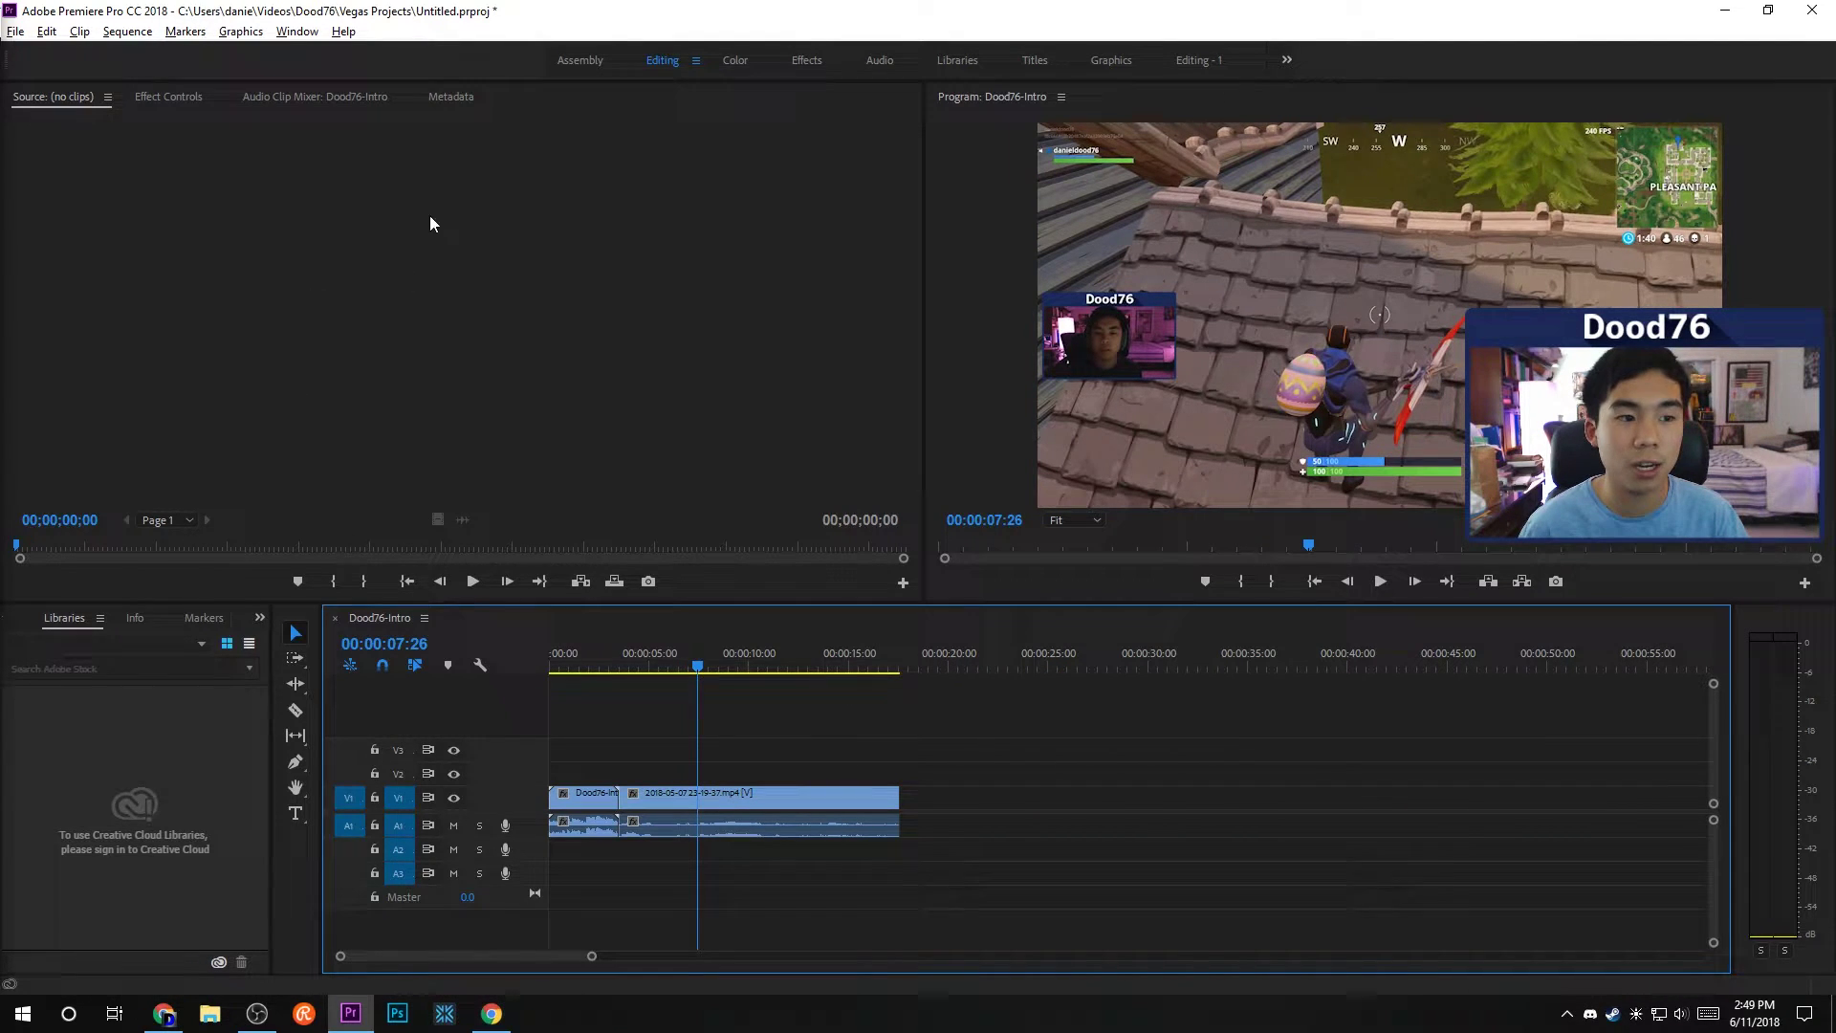
click(15, 33)
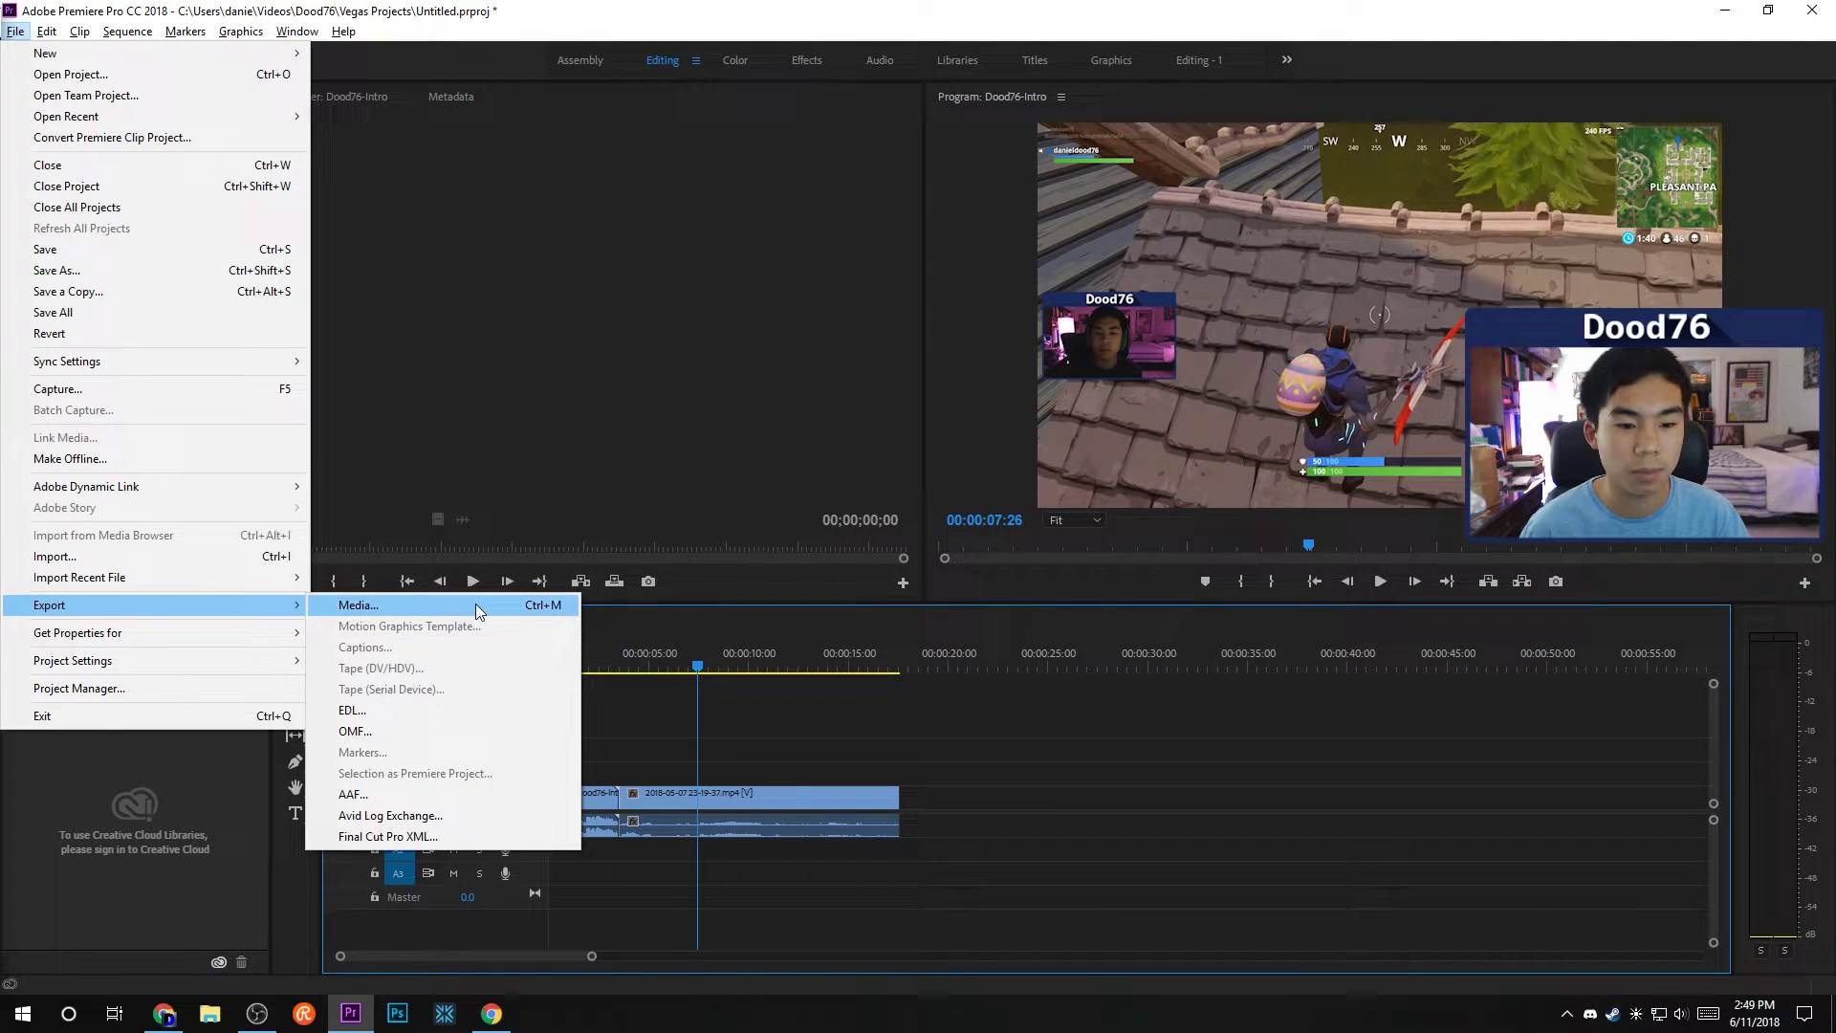
mouse_move(86, 604)
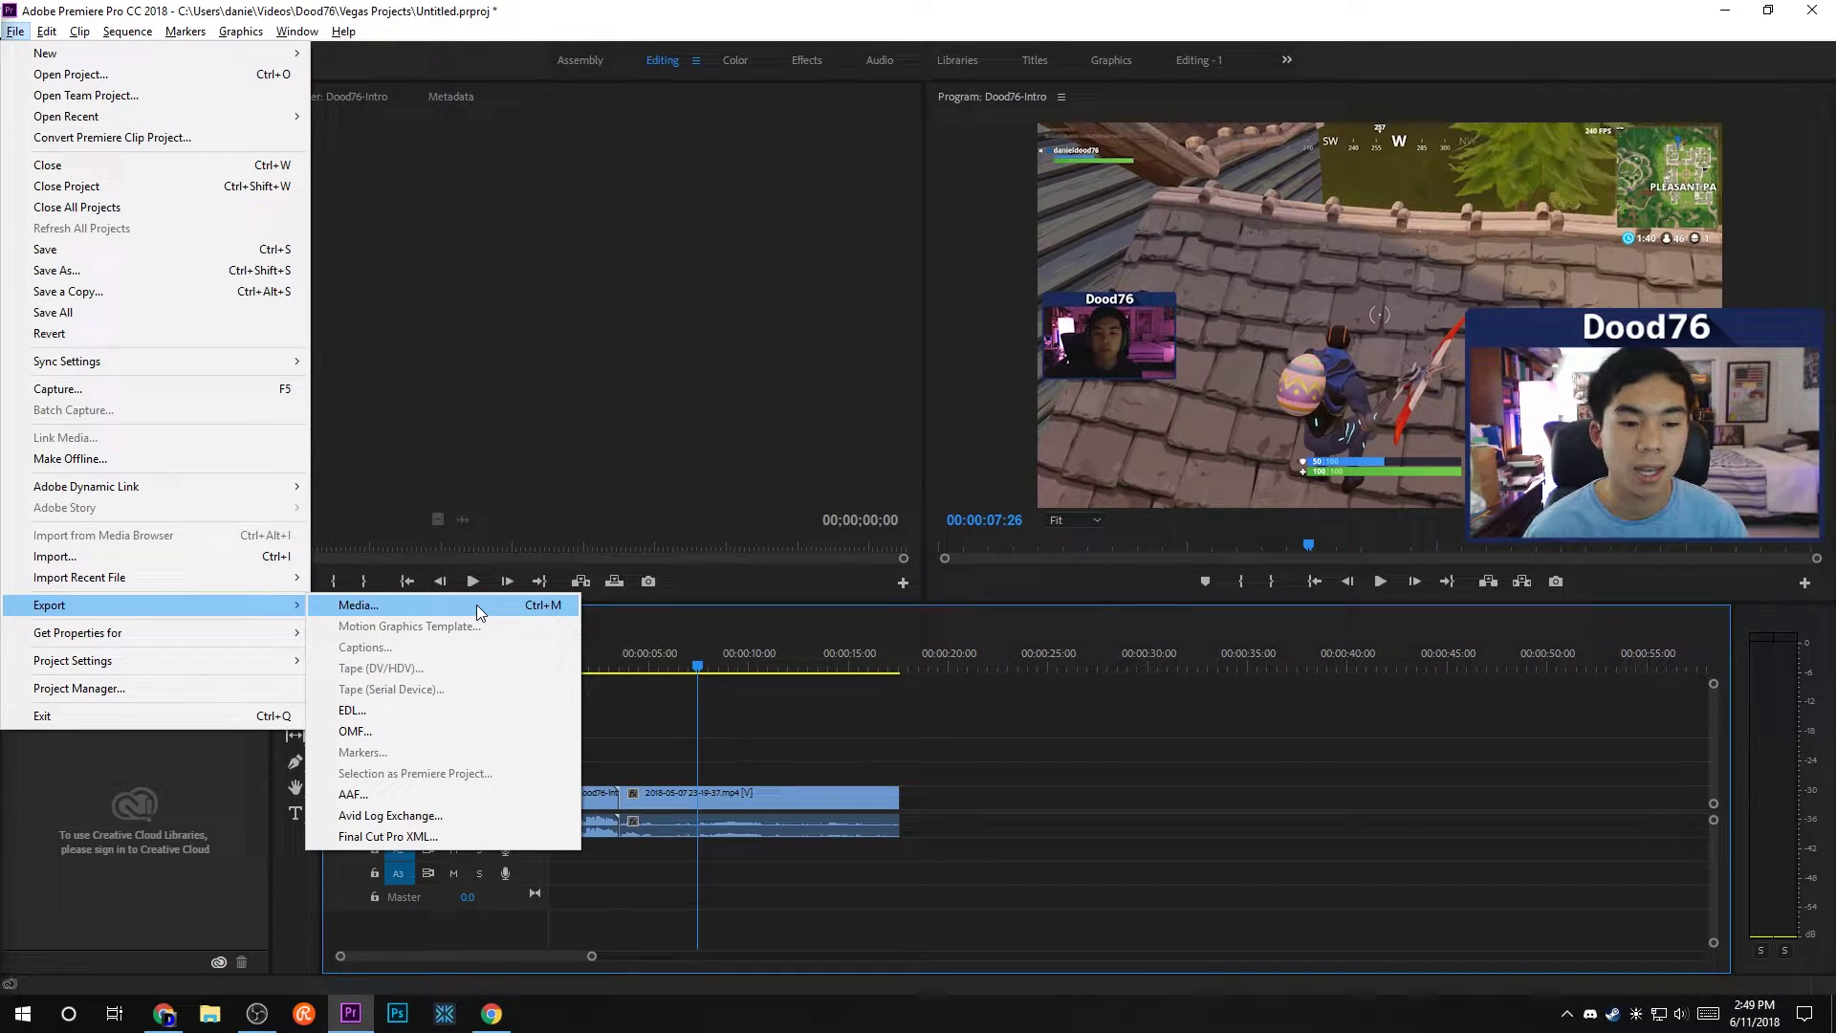
Open Export Media settings and set Source Range to Entire Sequence.
click(477, 604)
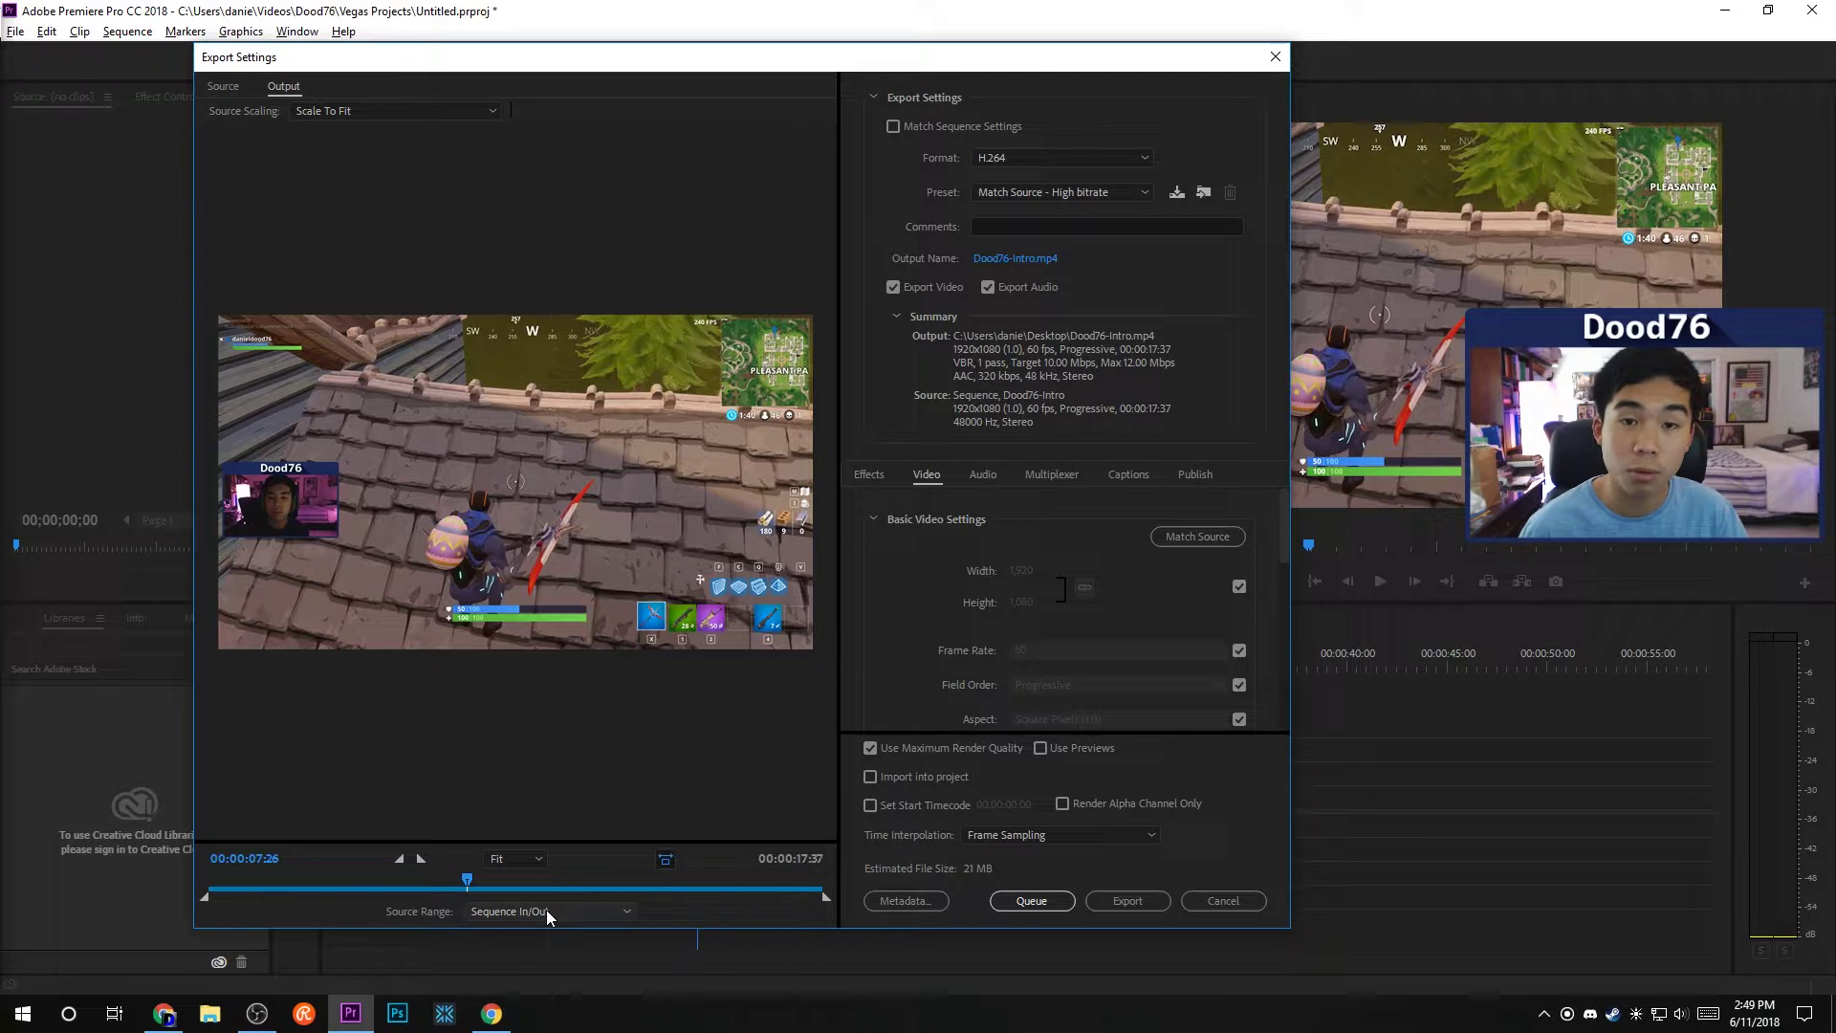
click(509, 912)
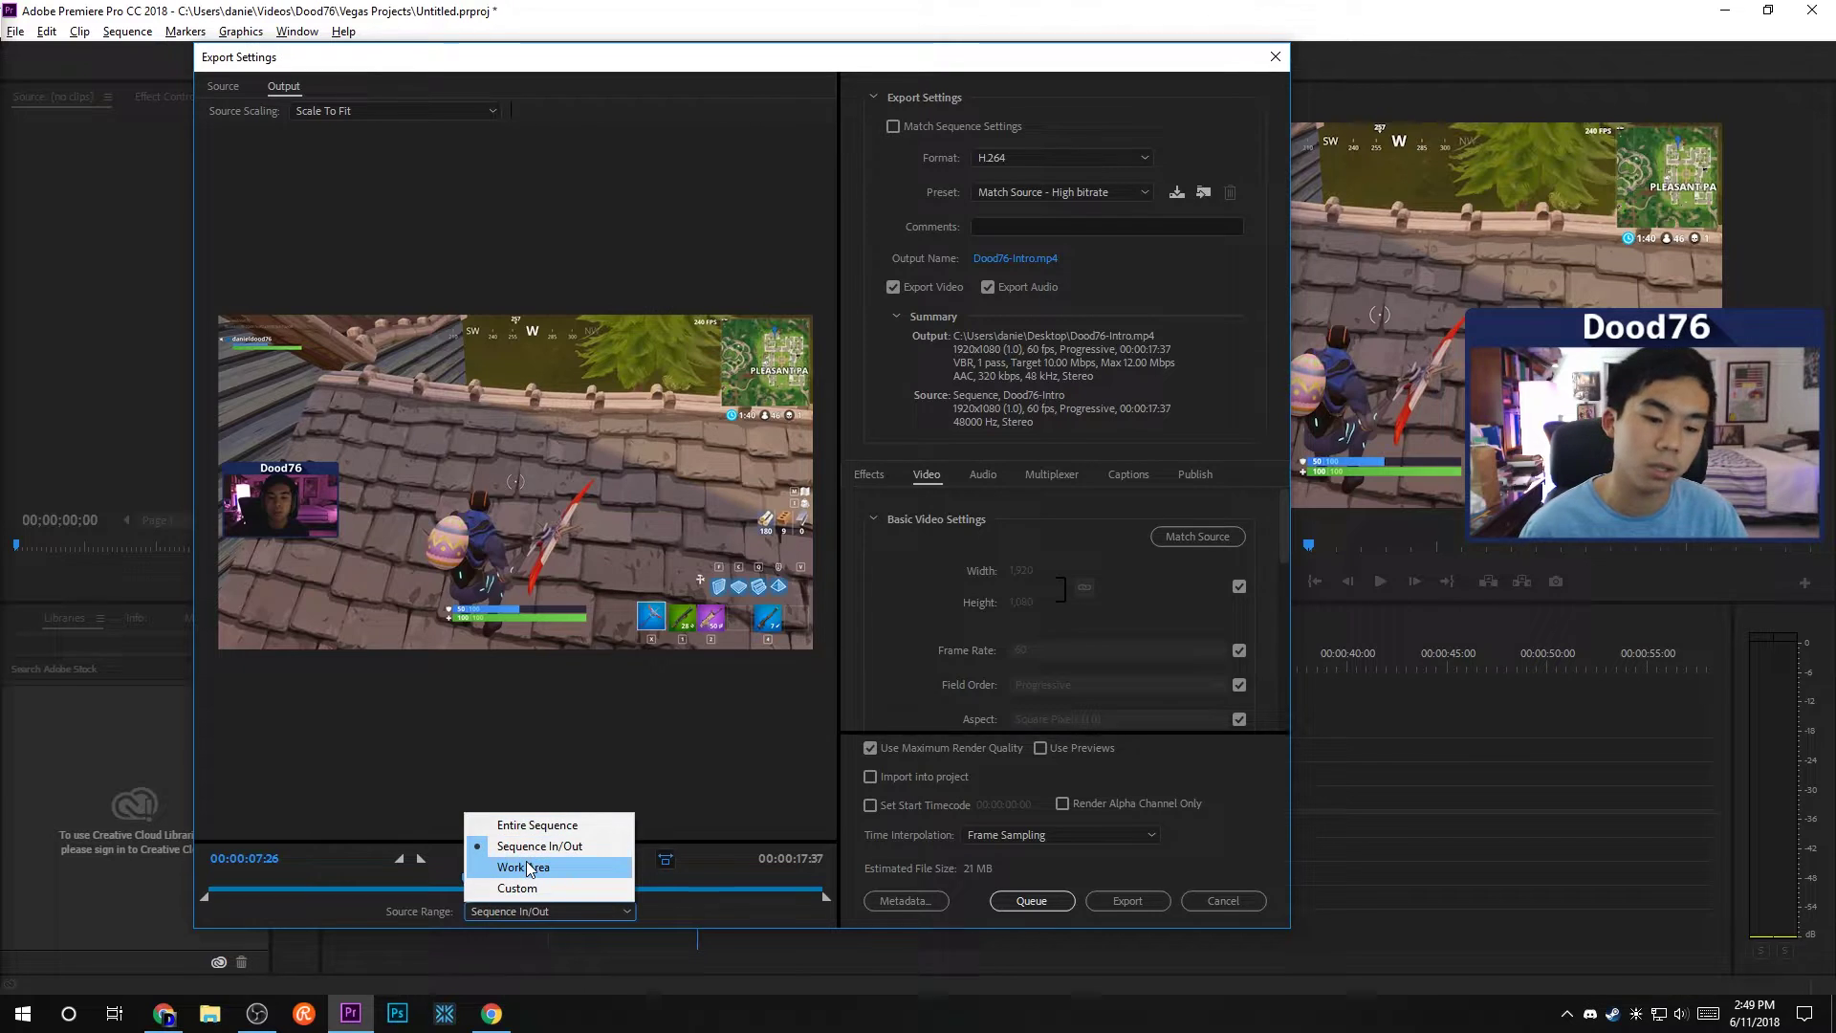
click(581, 824)
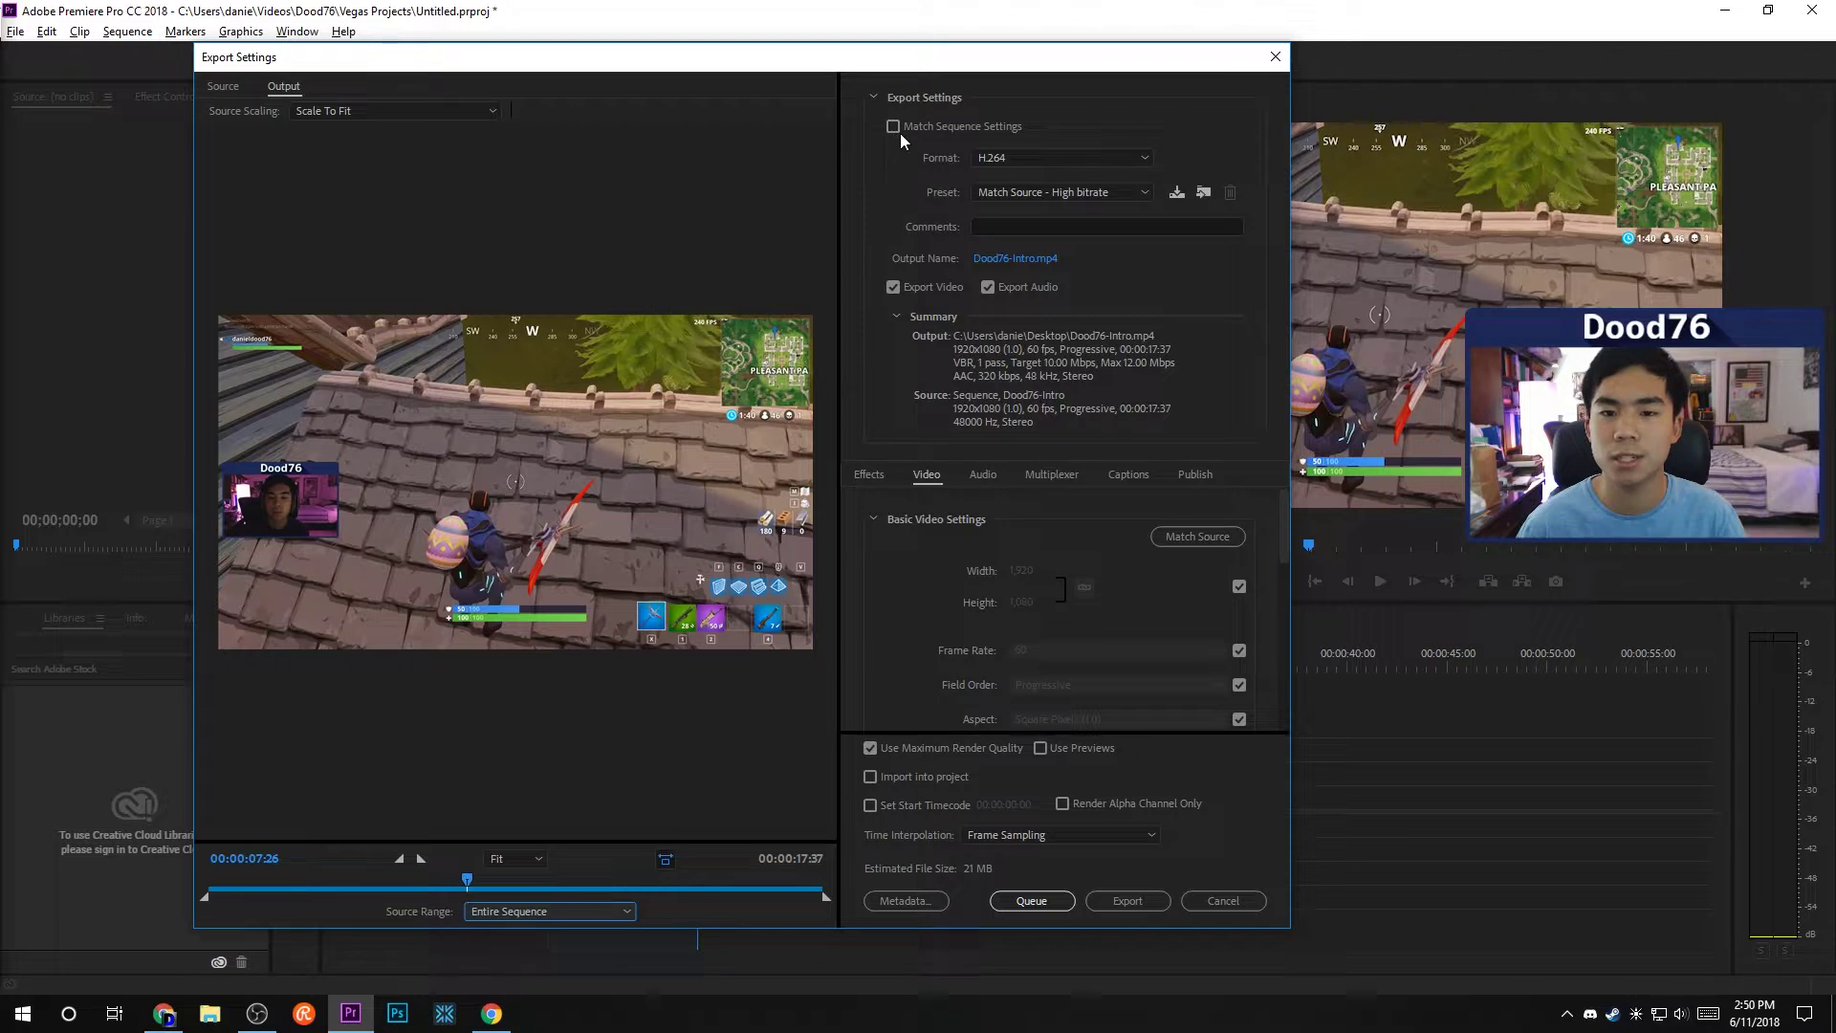
Keep H.264 as the format and apply the YouTube 1080p60 preset.
click(1036, 156)
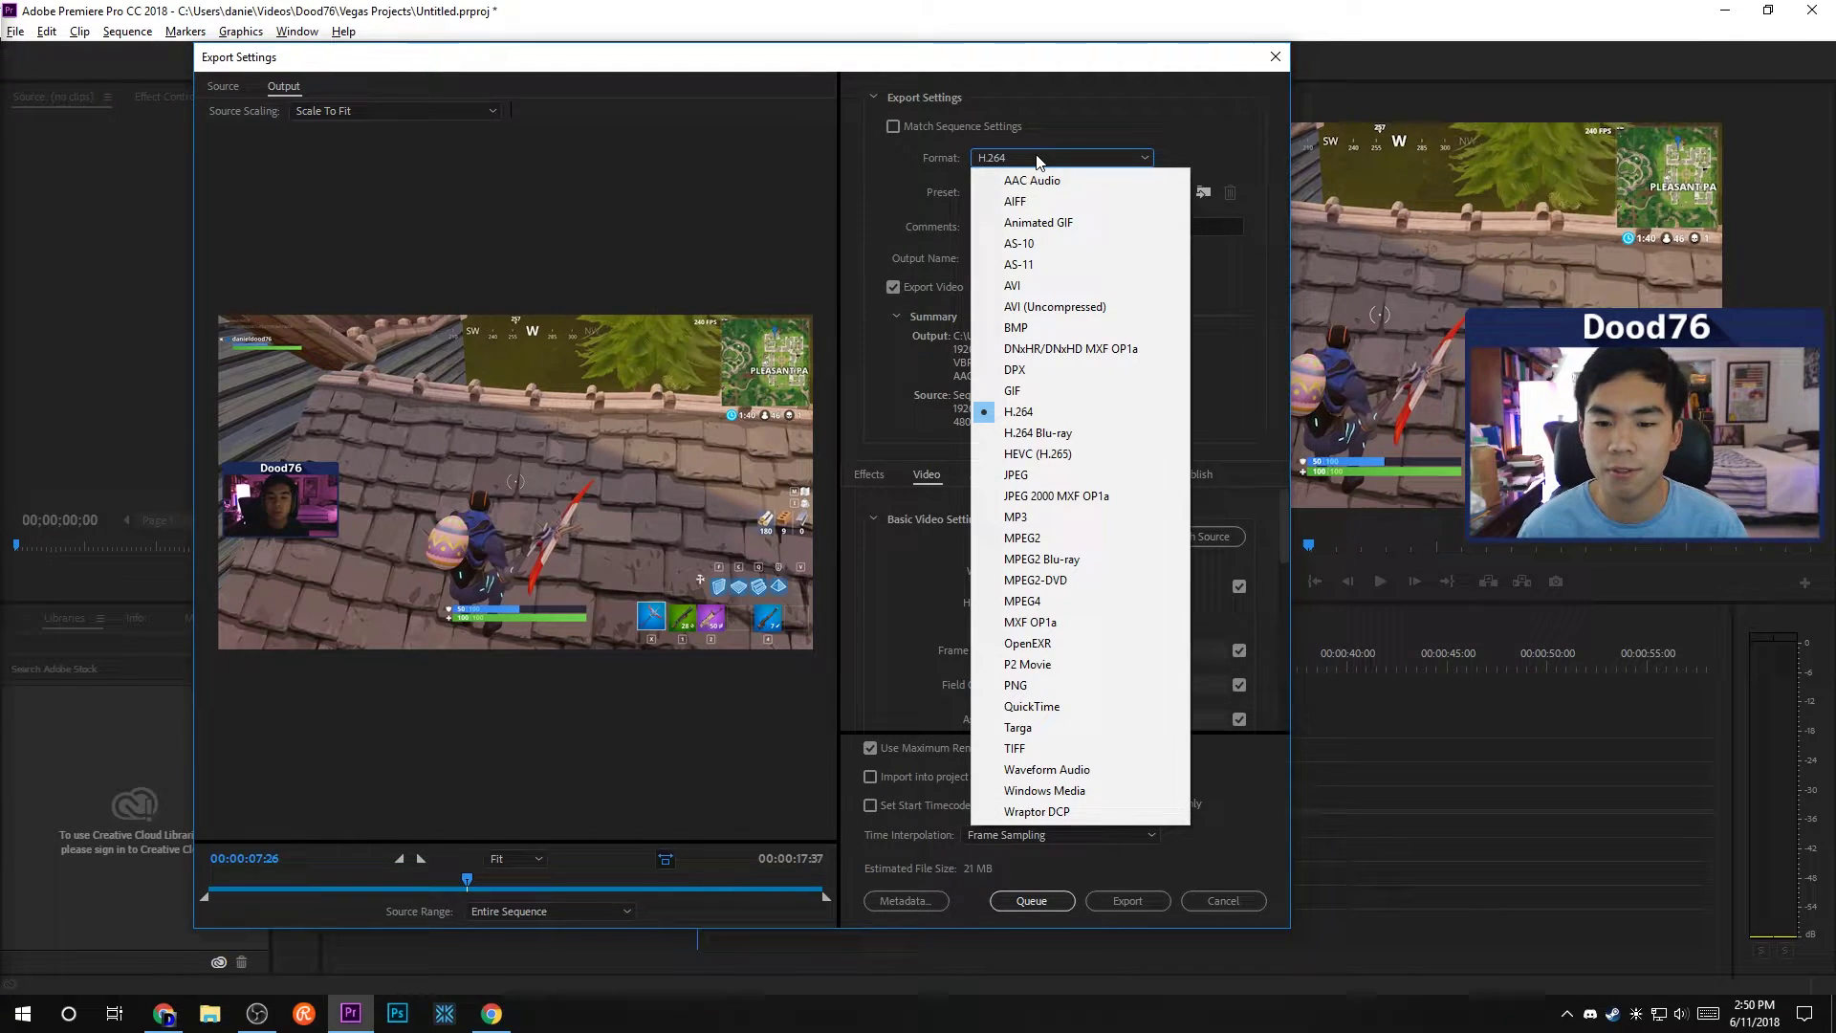
click(1029, 416)
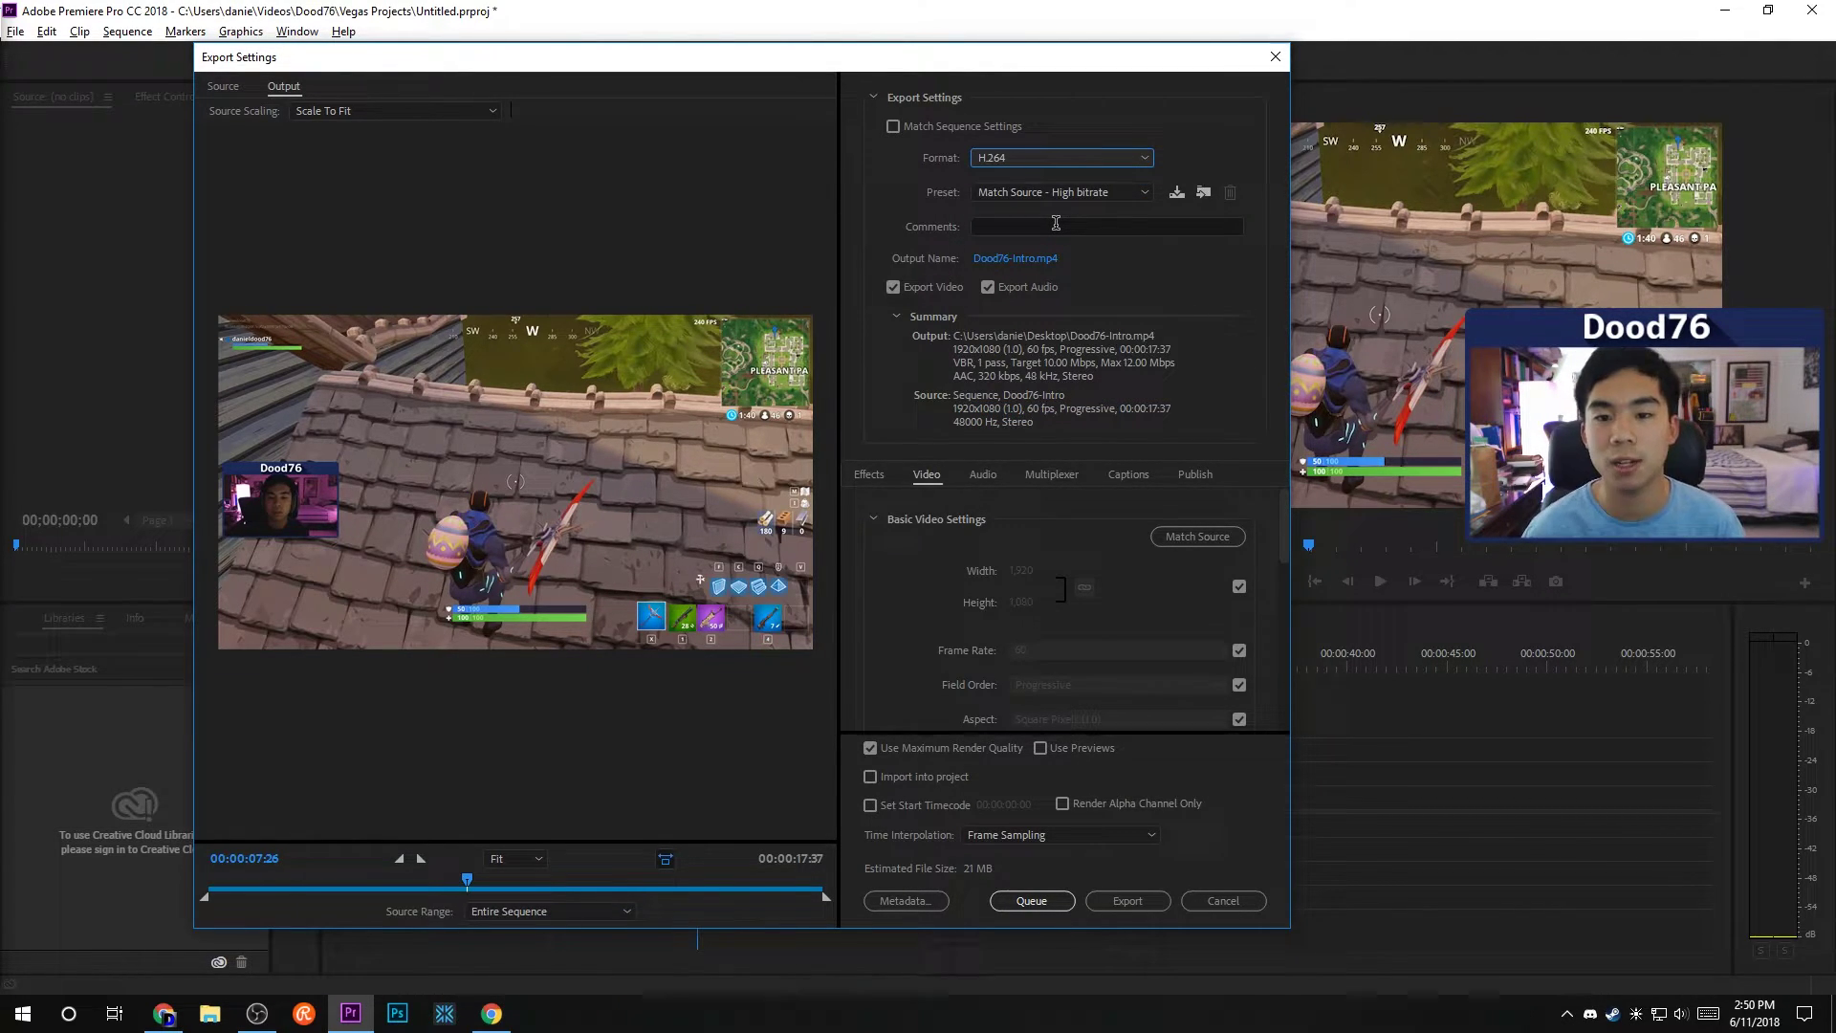
click(1075, 193)
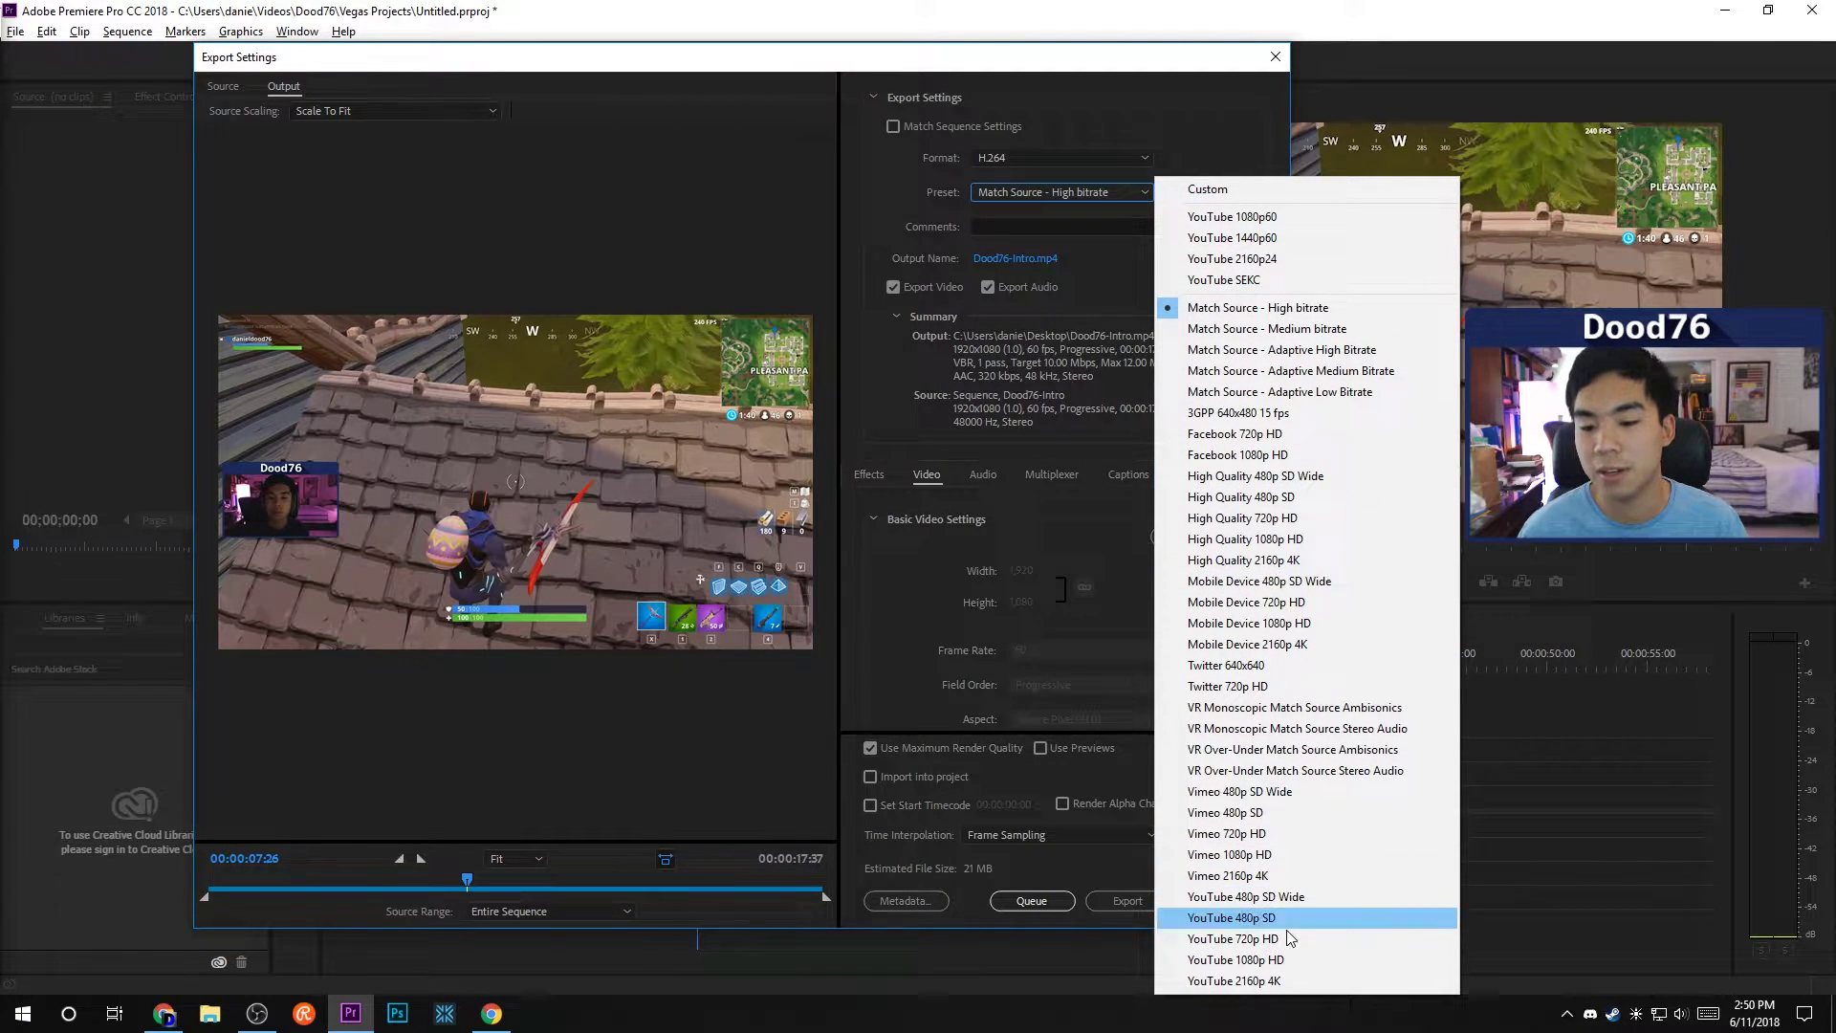
click(1390, 217)
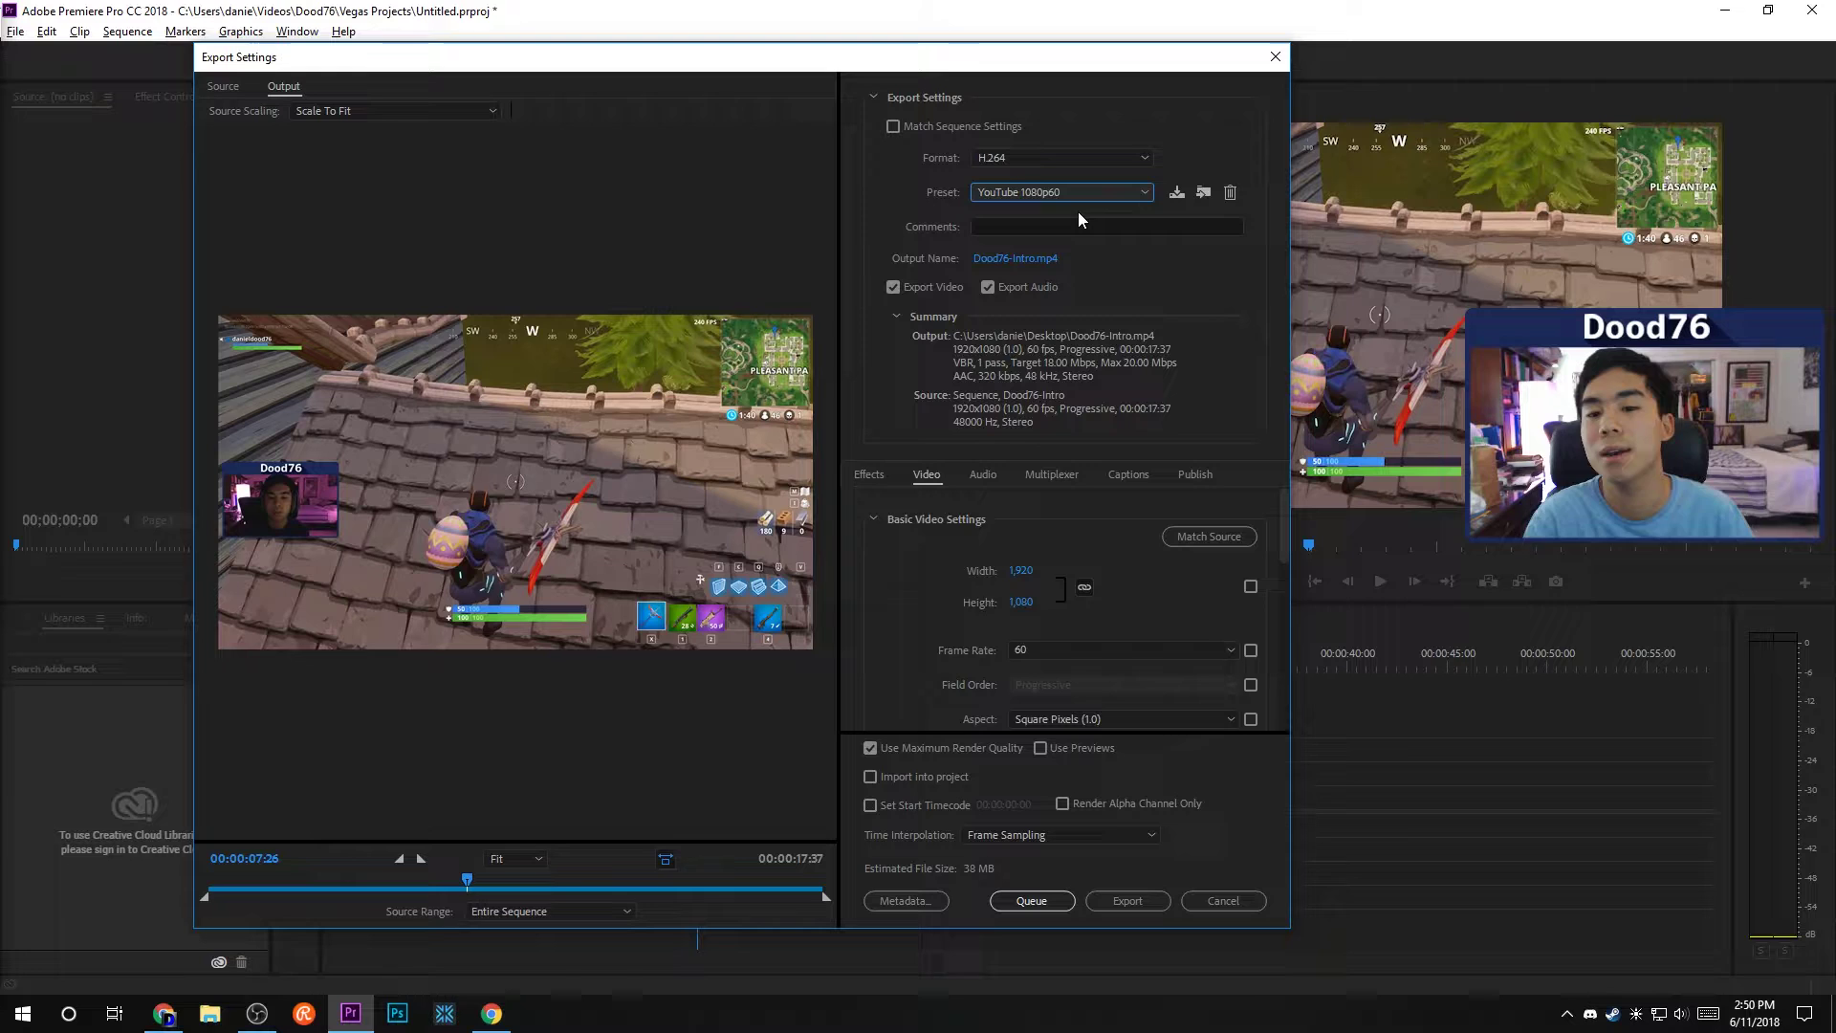
Set the export output name to Test.mp4 on the Desktop.
click(1028, 258)
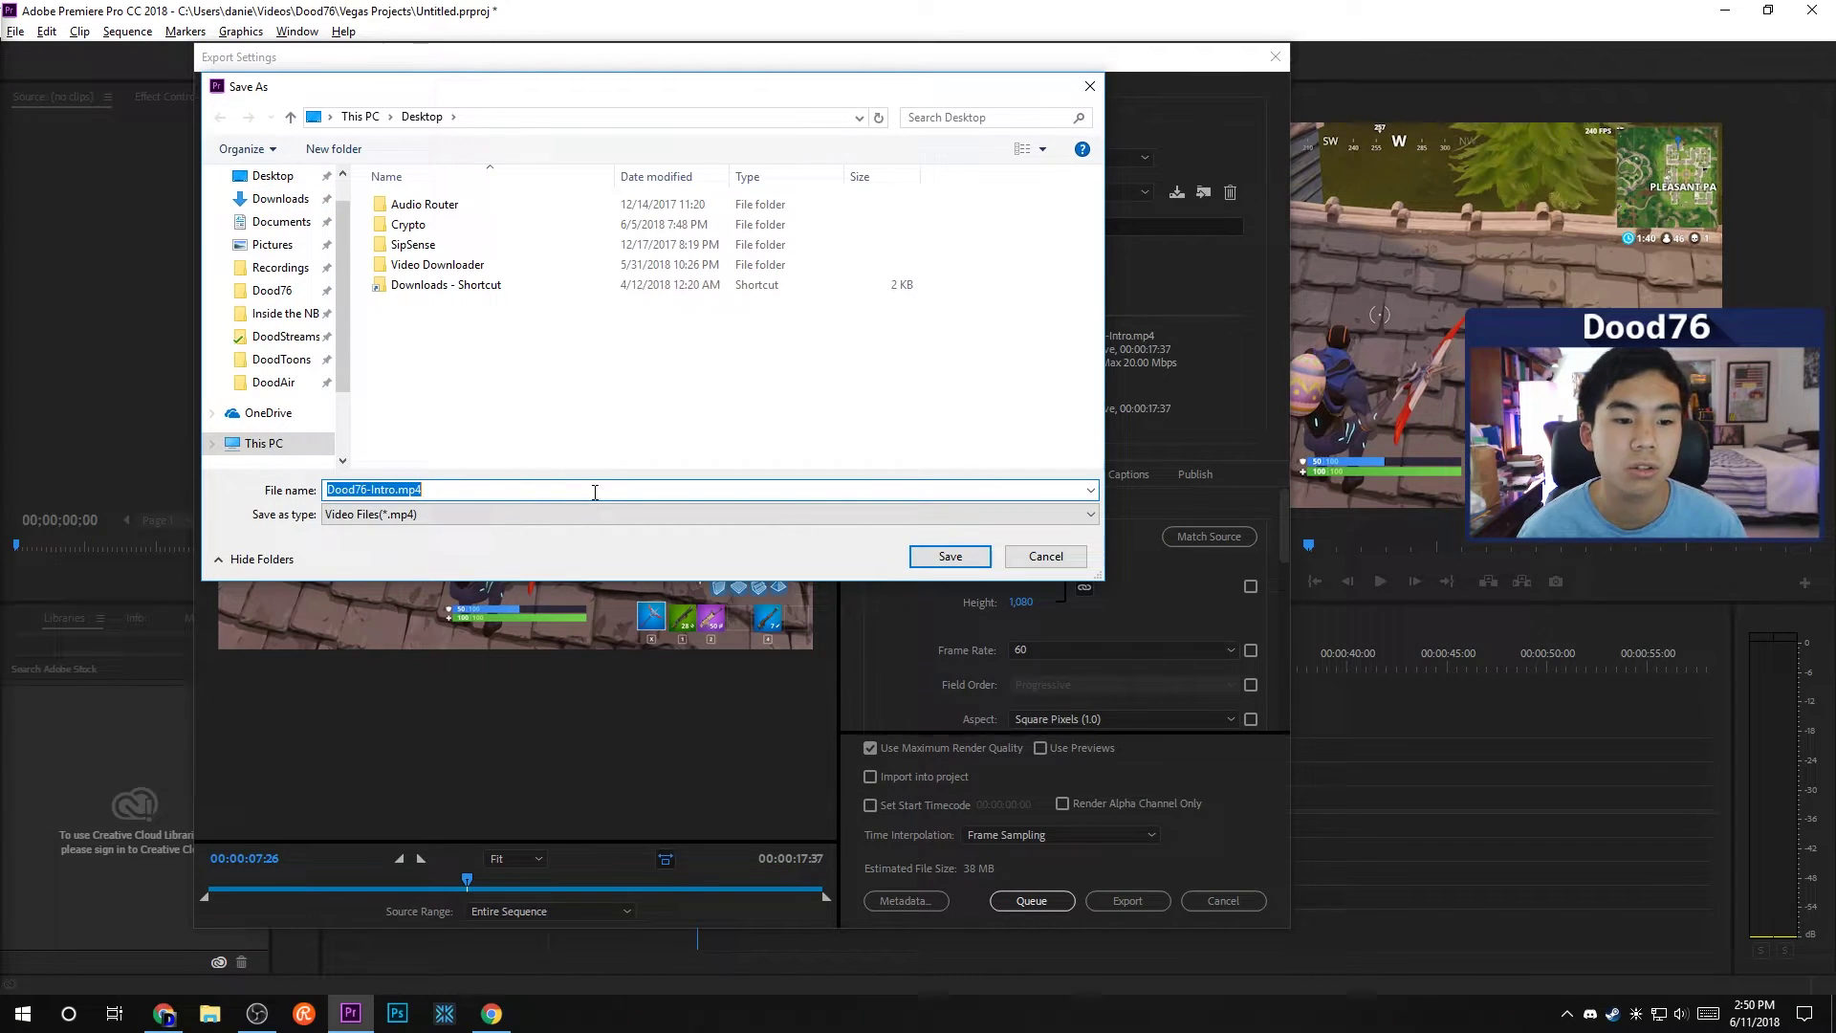
text(Test)
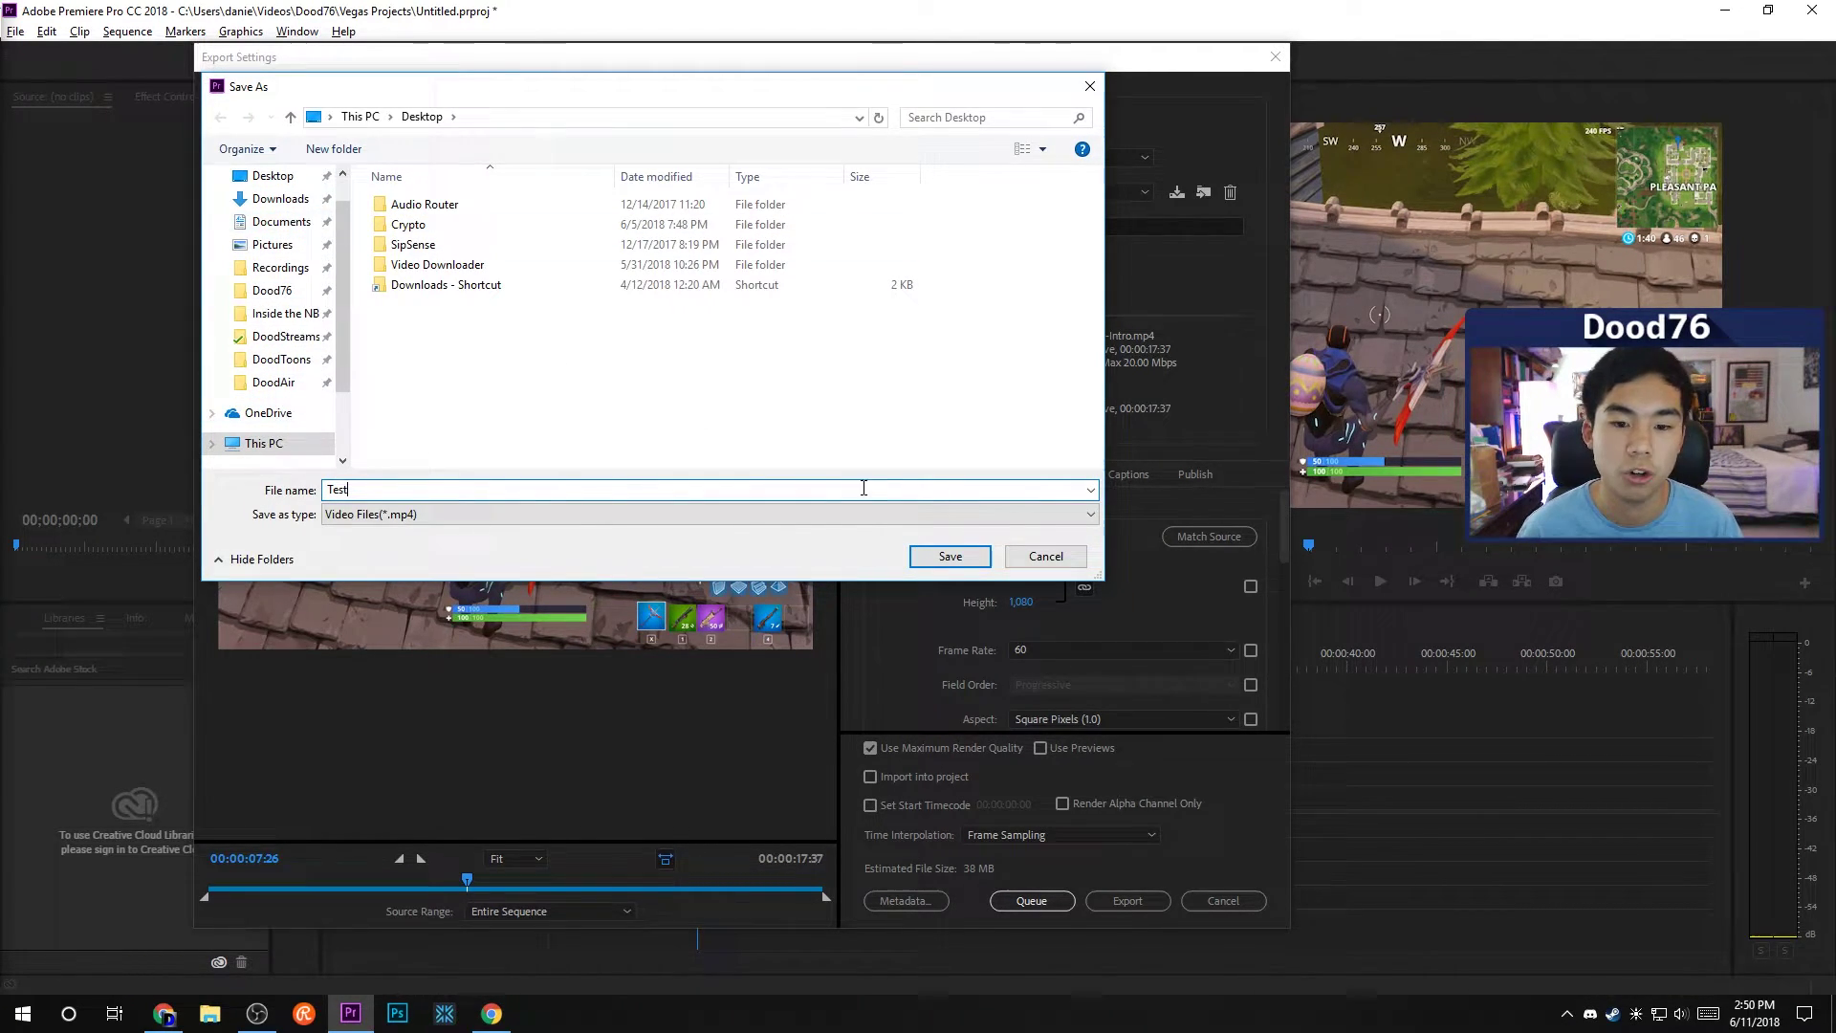
click(950, 556)
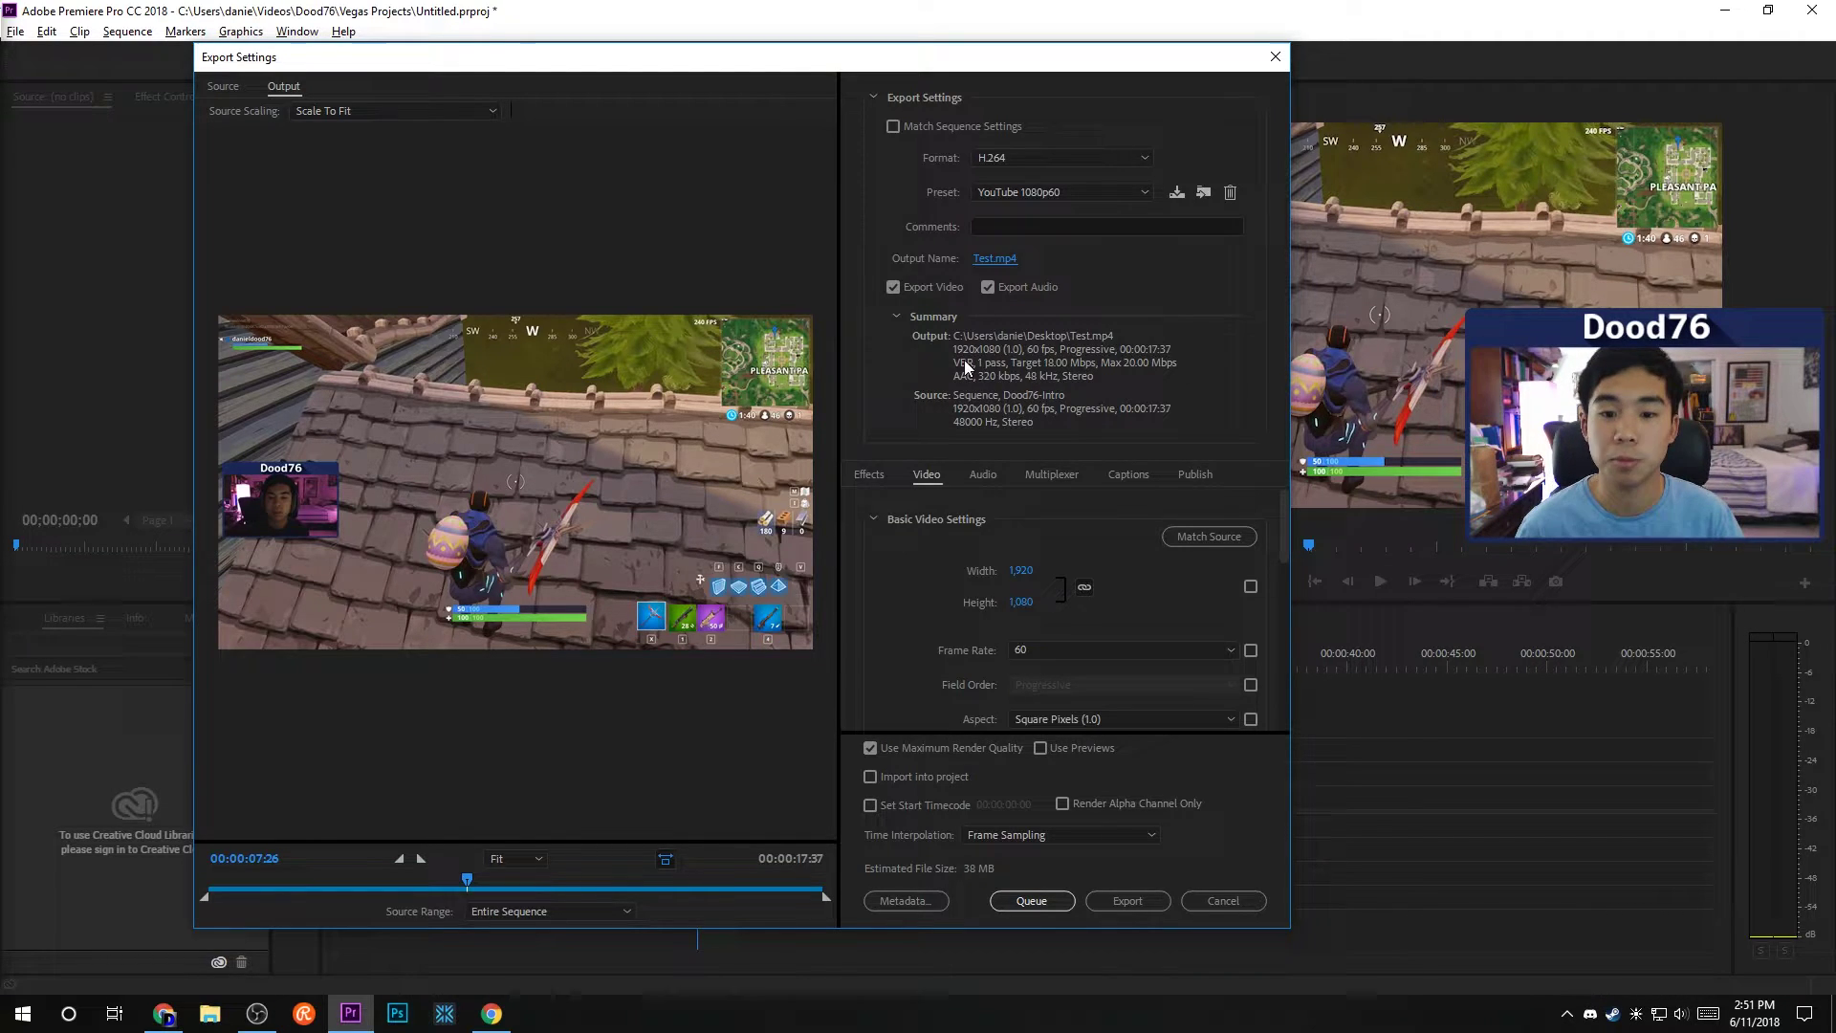
click(863, 473)
mouse_move(1281, 508)
mouse_down()
mouse_move(1275, 675)
mouse_move(1277, 499)
mouse_up()
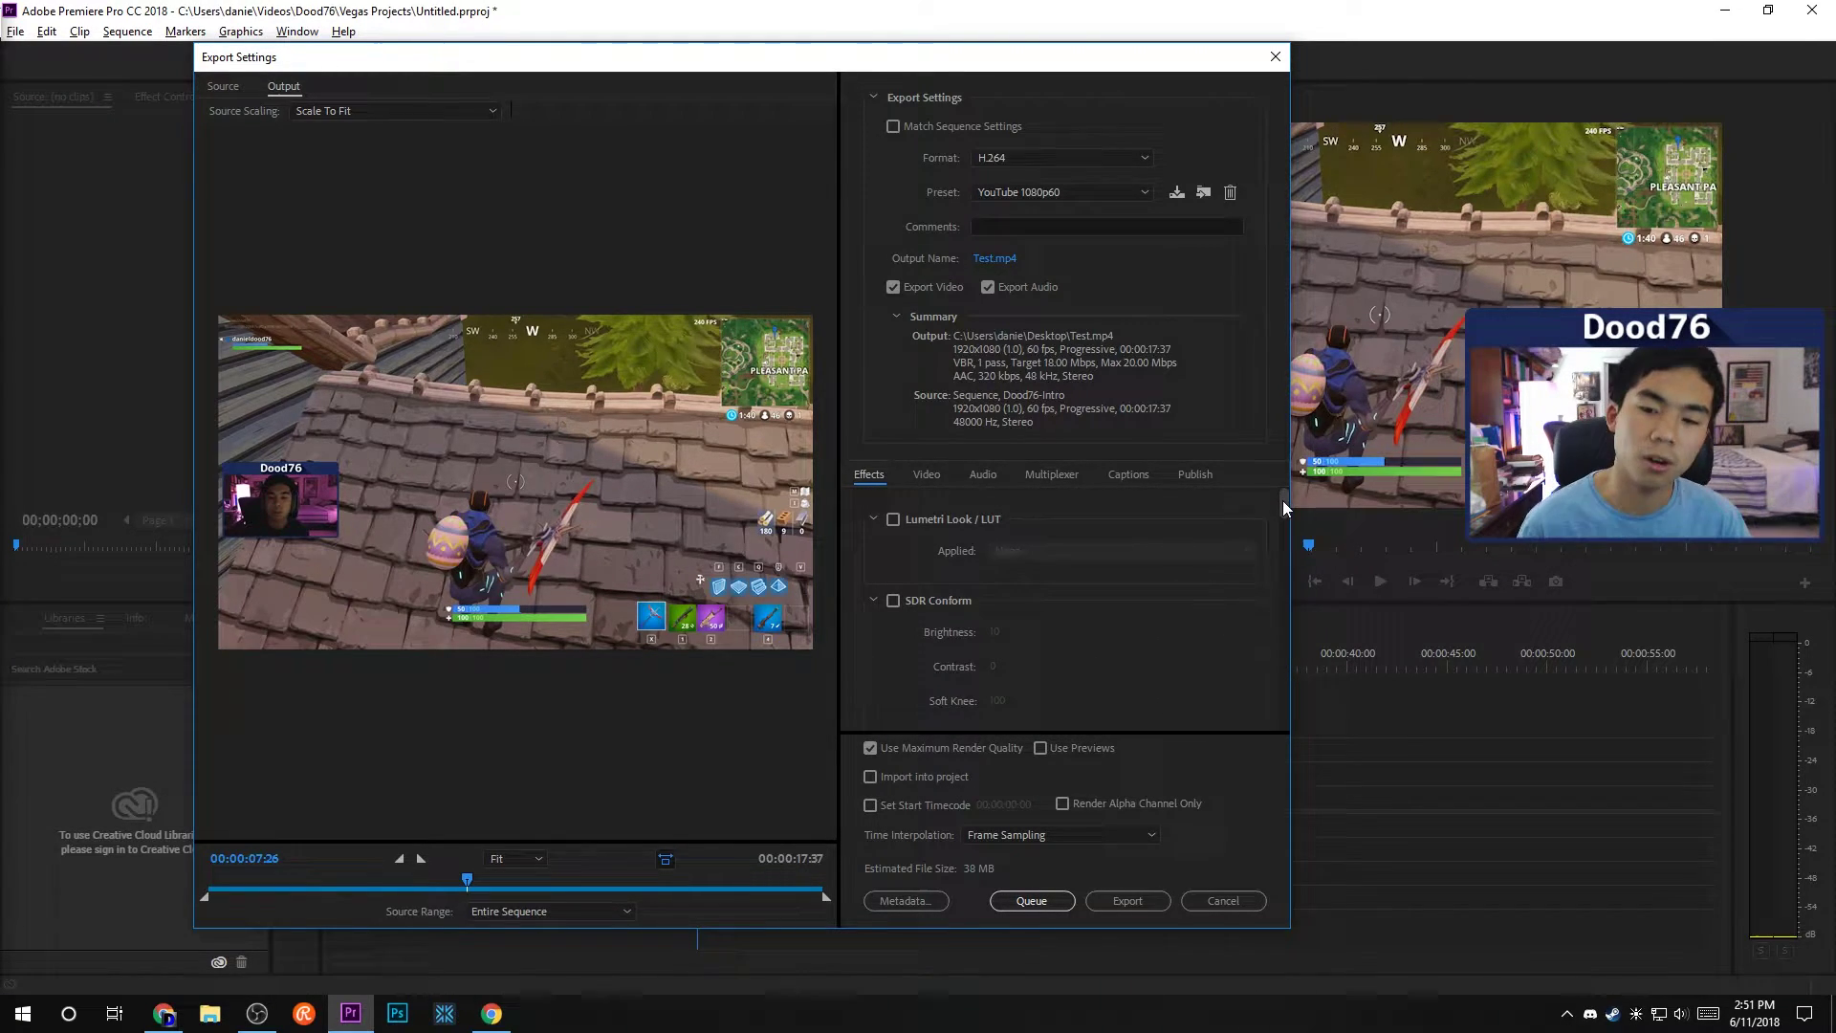
mouse_move(1277, 498)
mouse_down()
mouse_move(1269, 724)
mouse_move(1262, 478)
mouse_up()
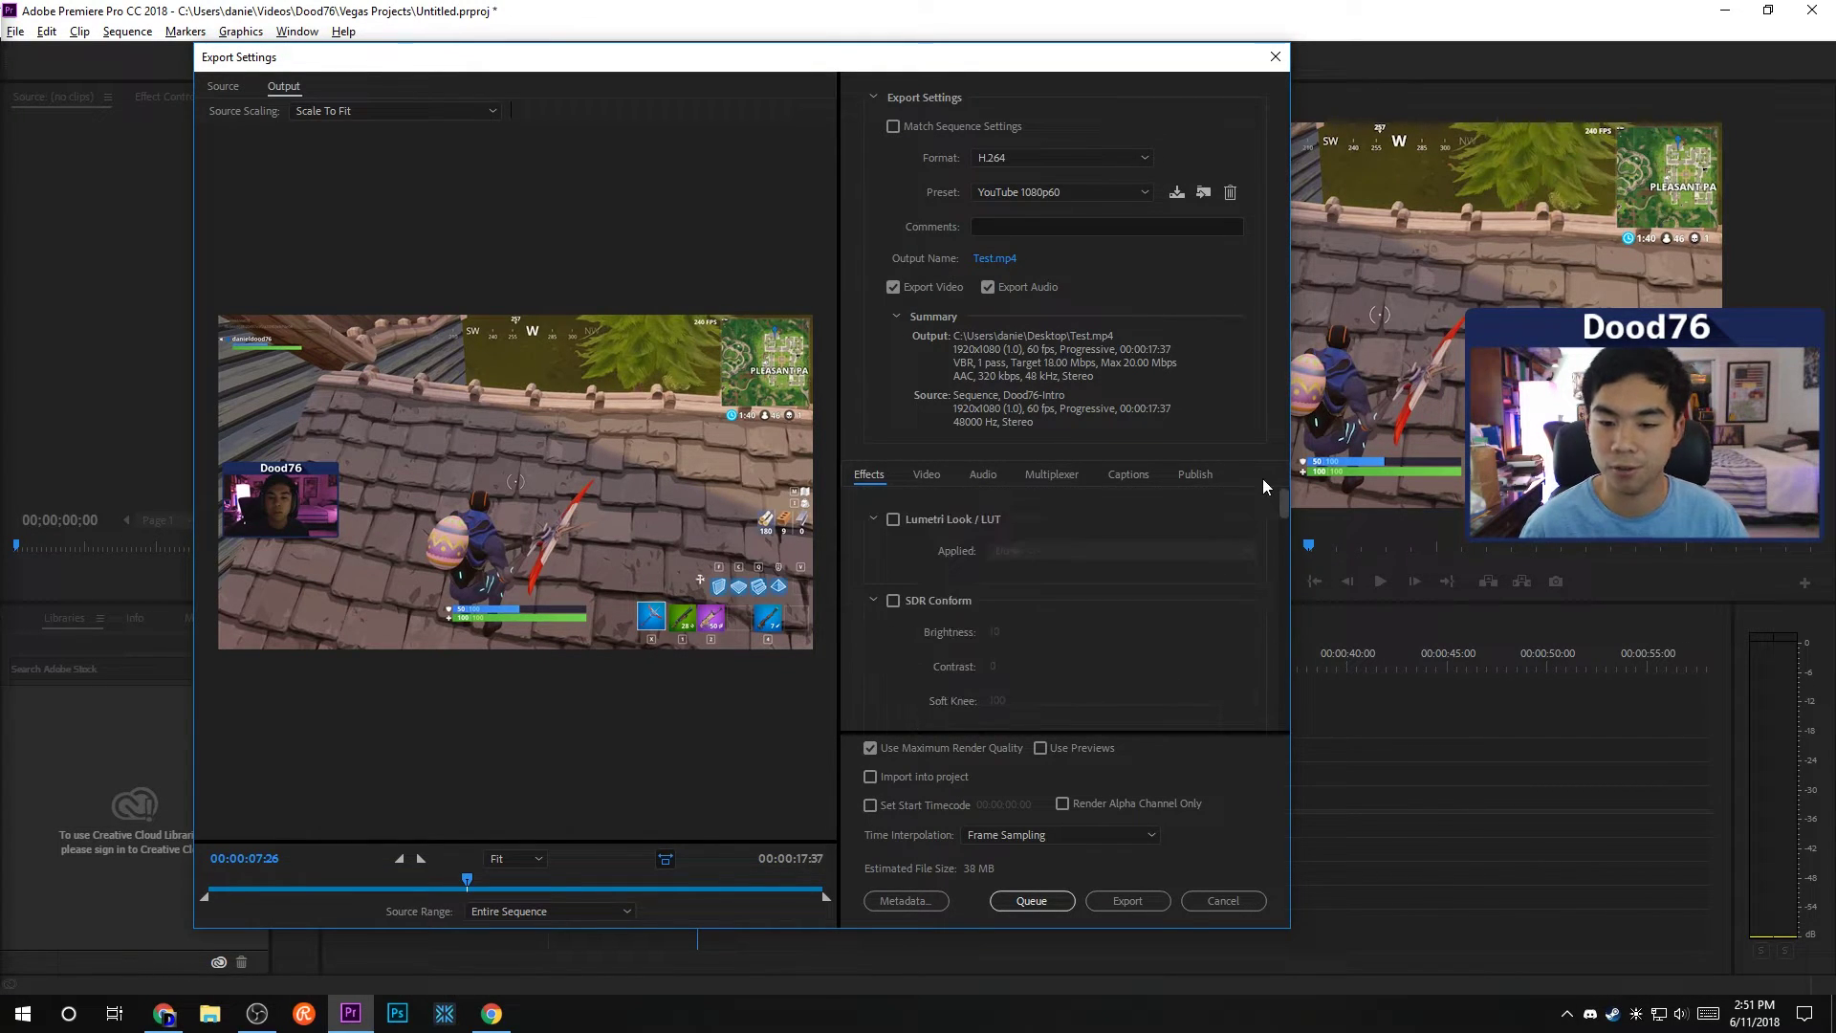
click(926, 474)
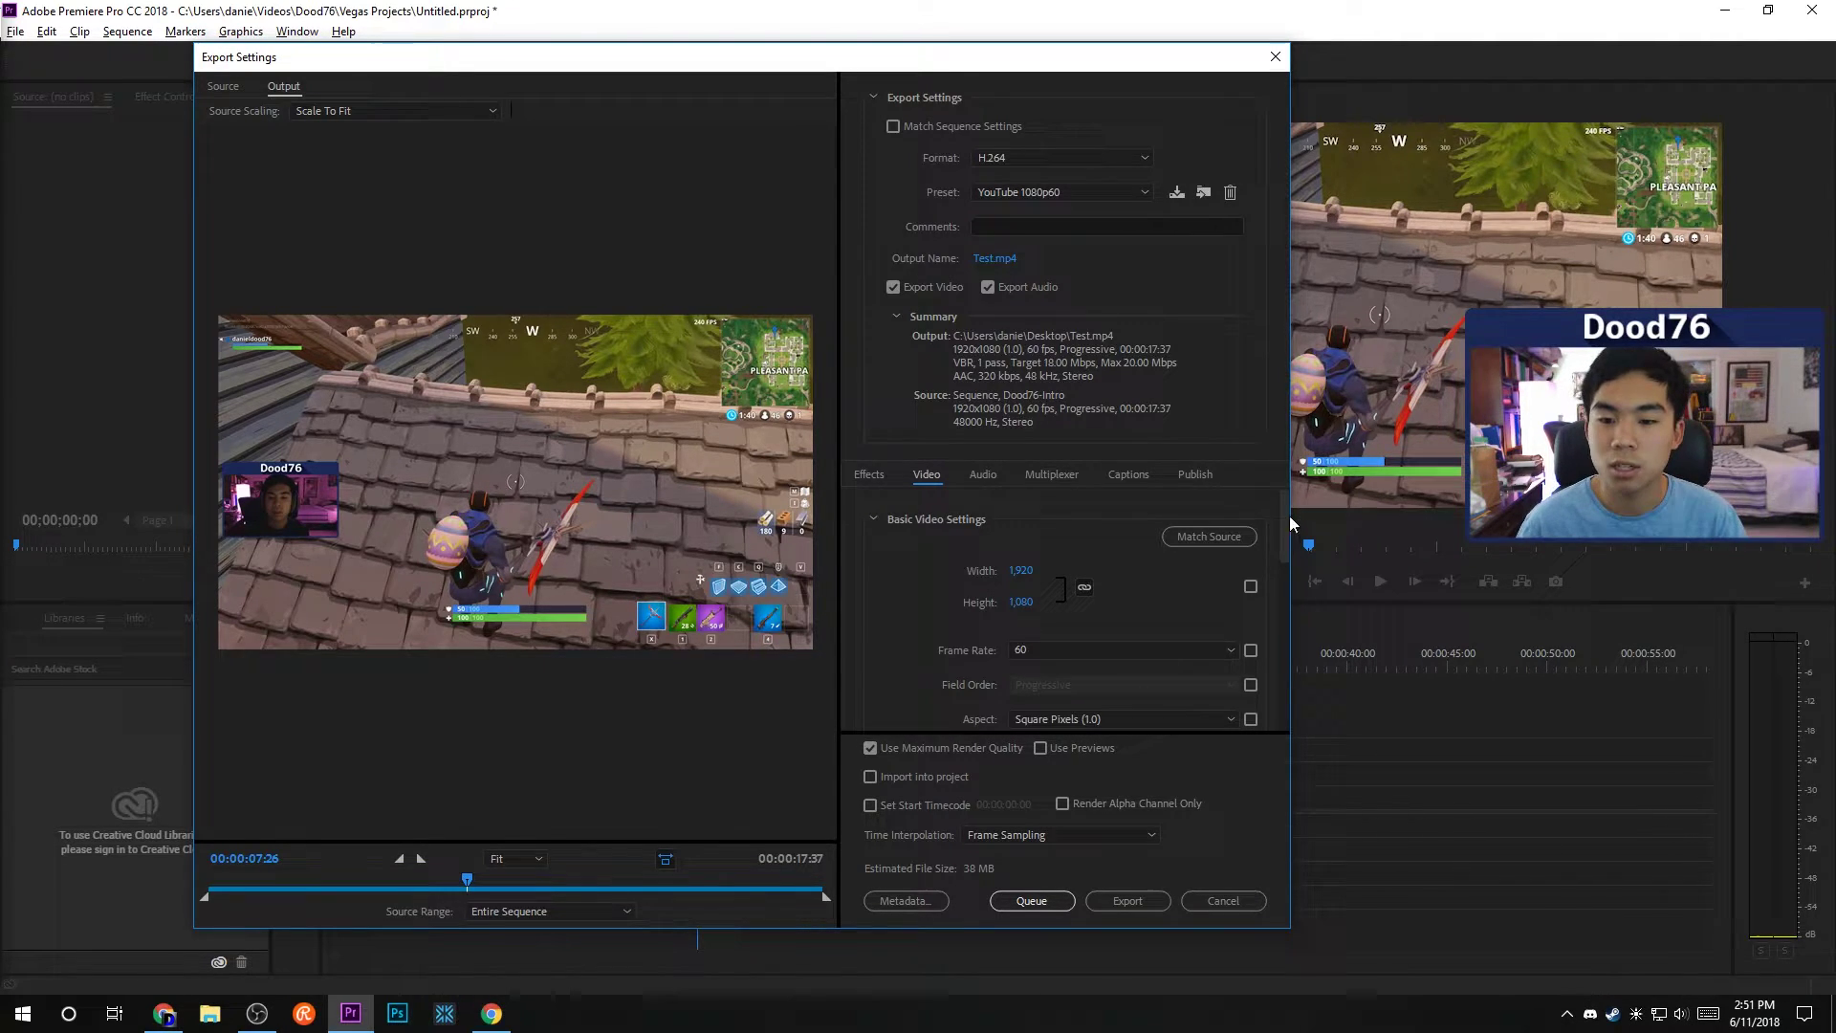
mouse_move(1283, 539)
mouse_down()
mouse_move(1277, 707)
mouse_move(1279, 523)
mouse_up()
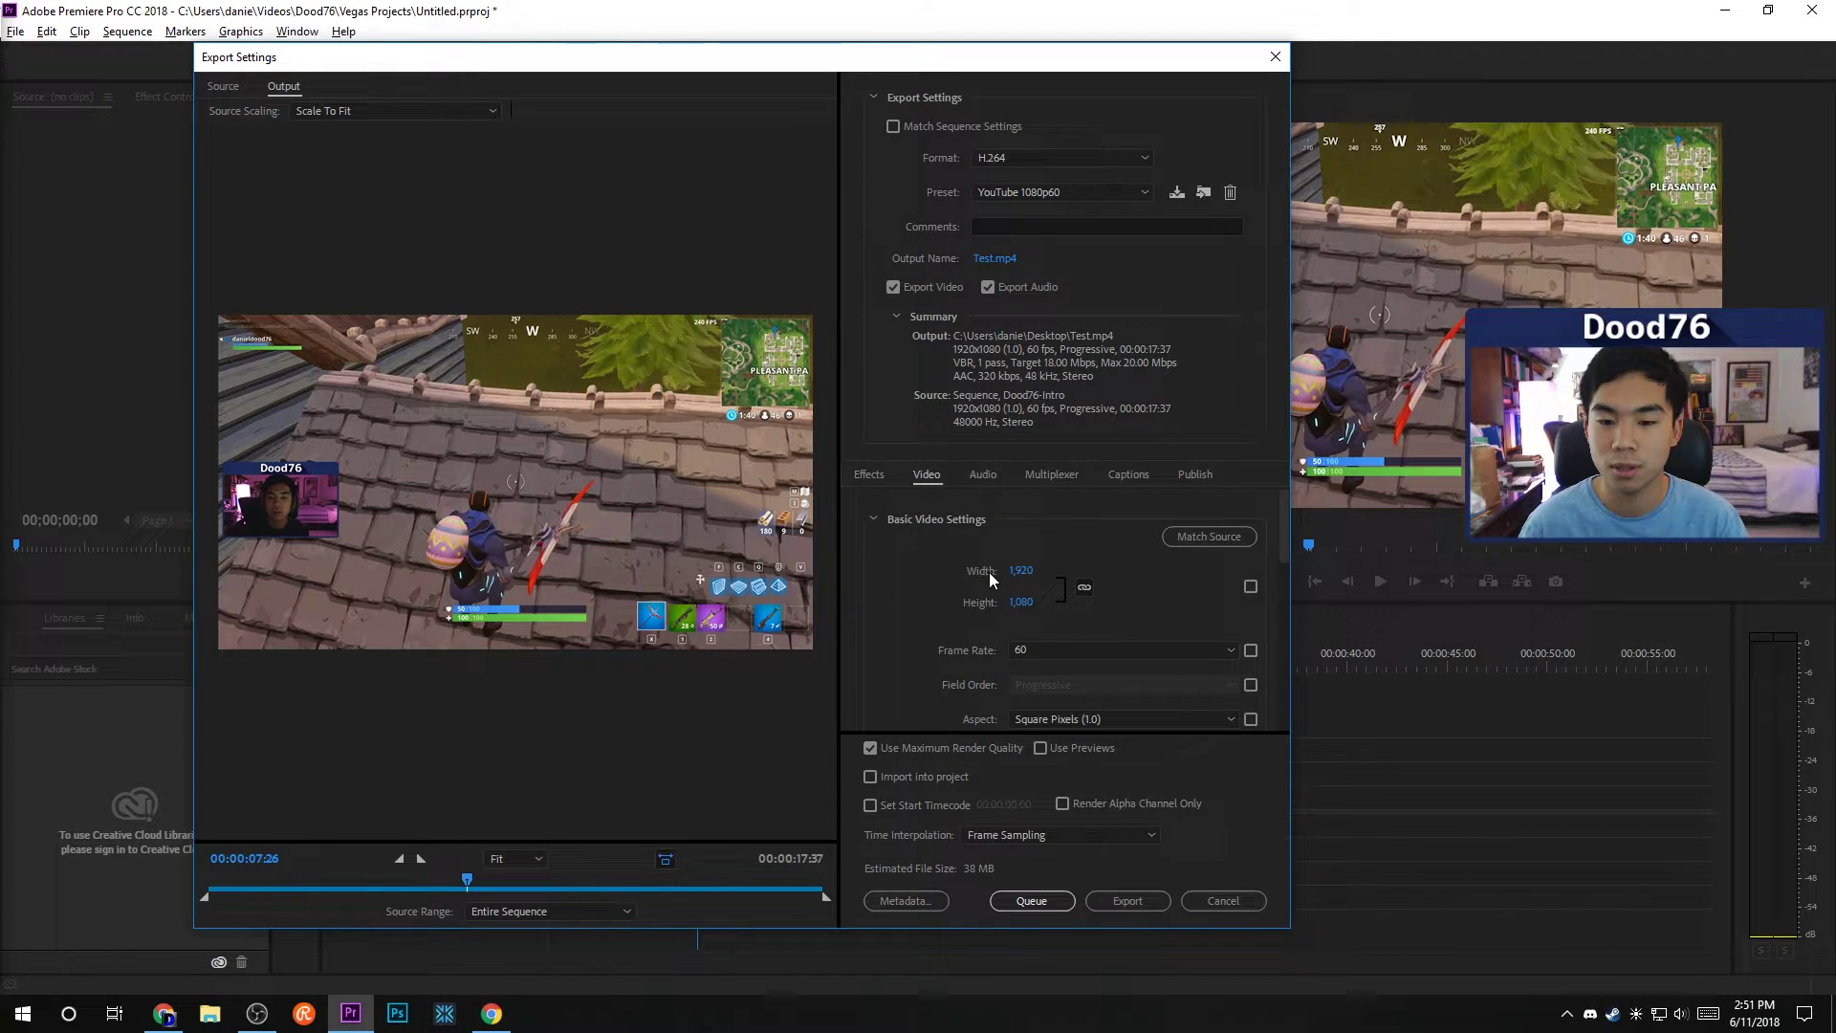
scroll(1280, 526, down, 1)
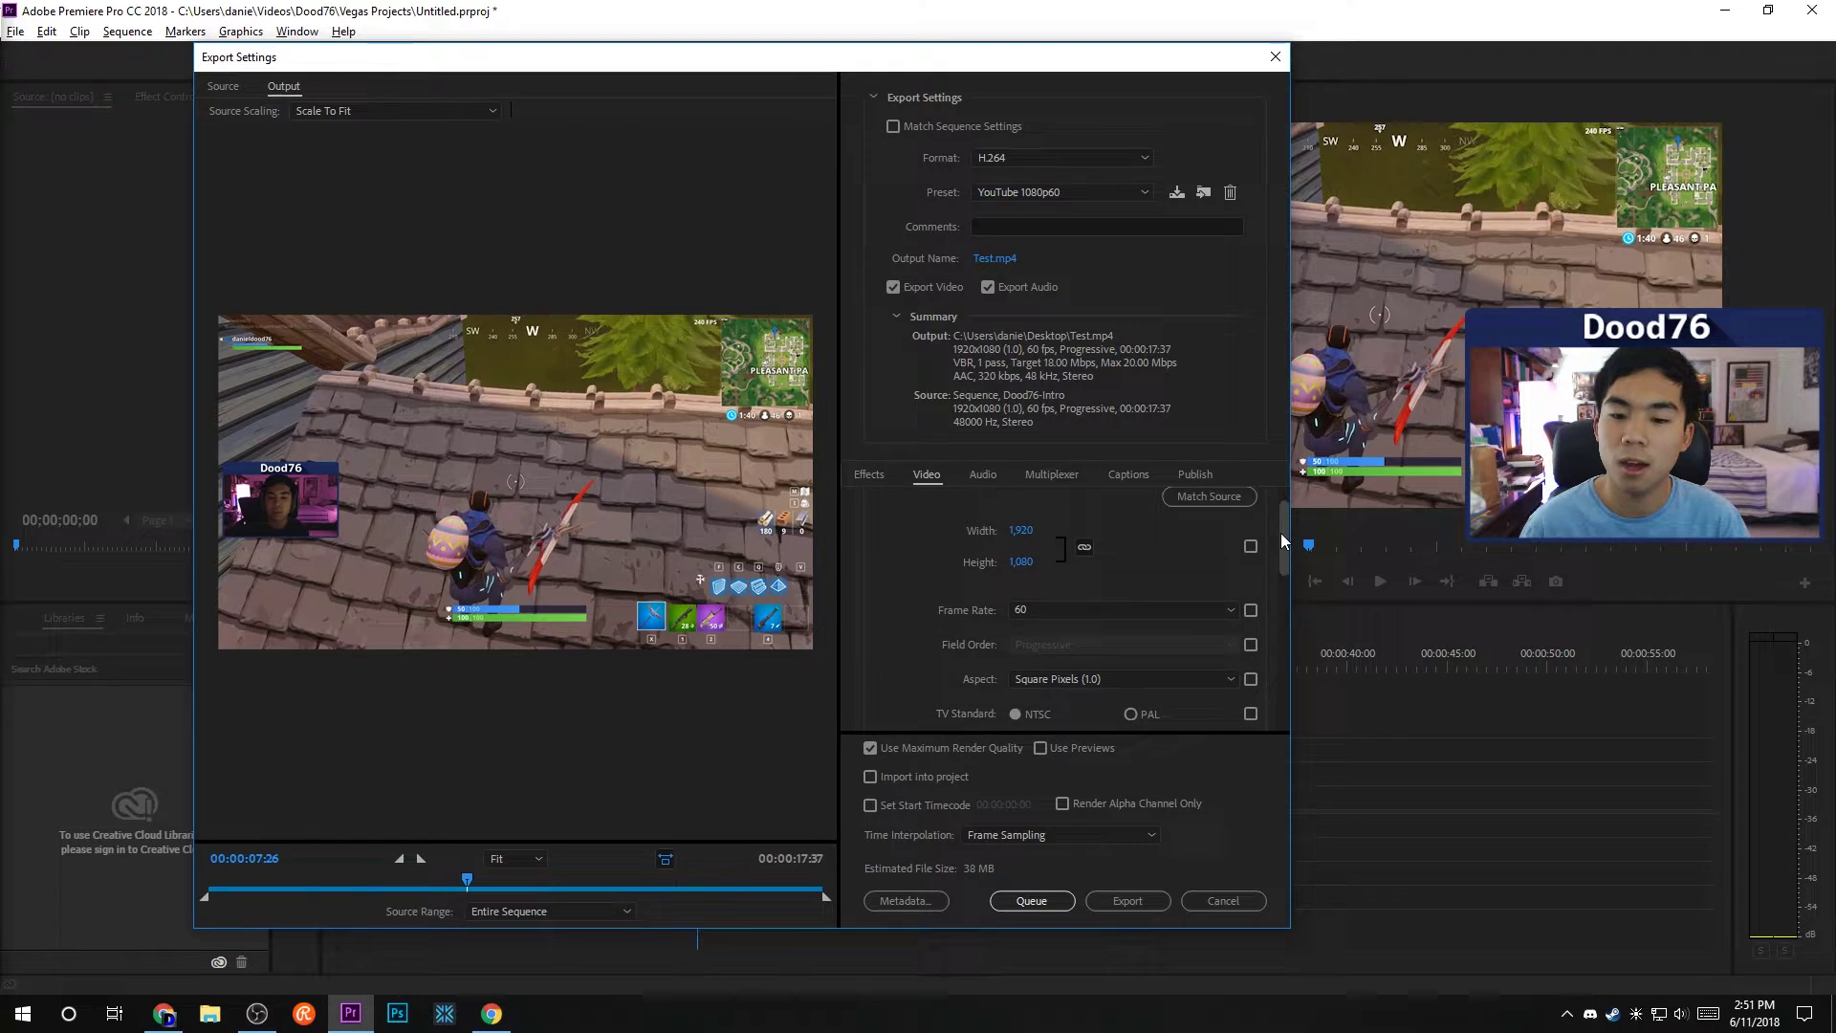
Keep the frame rate at 60 and the H.264 profile at High.
click(1043, 608)
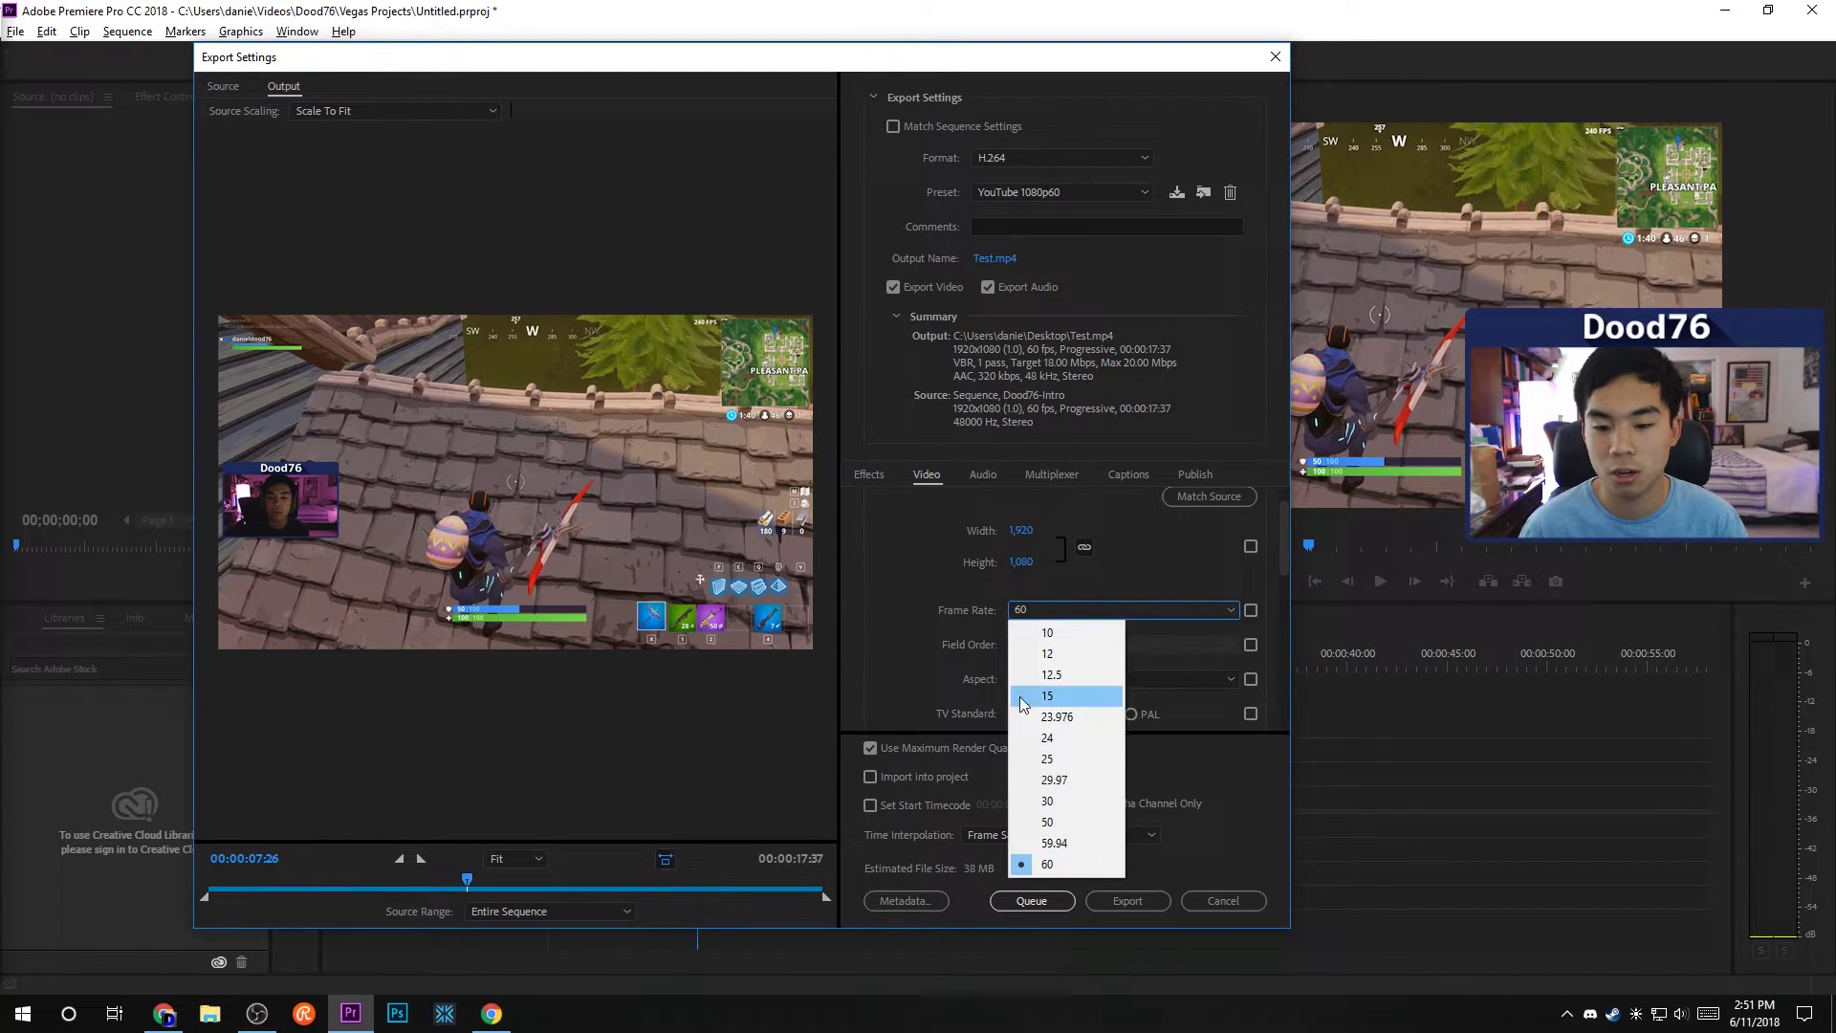
click(1047, 699)
scroll(1283, 555, down, 1)
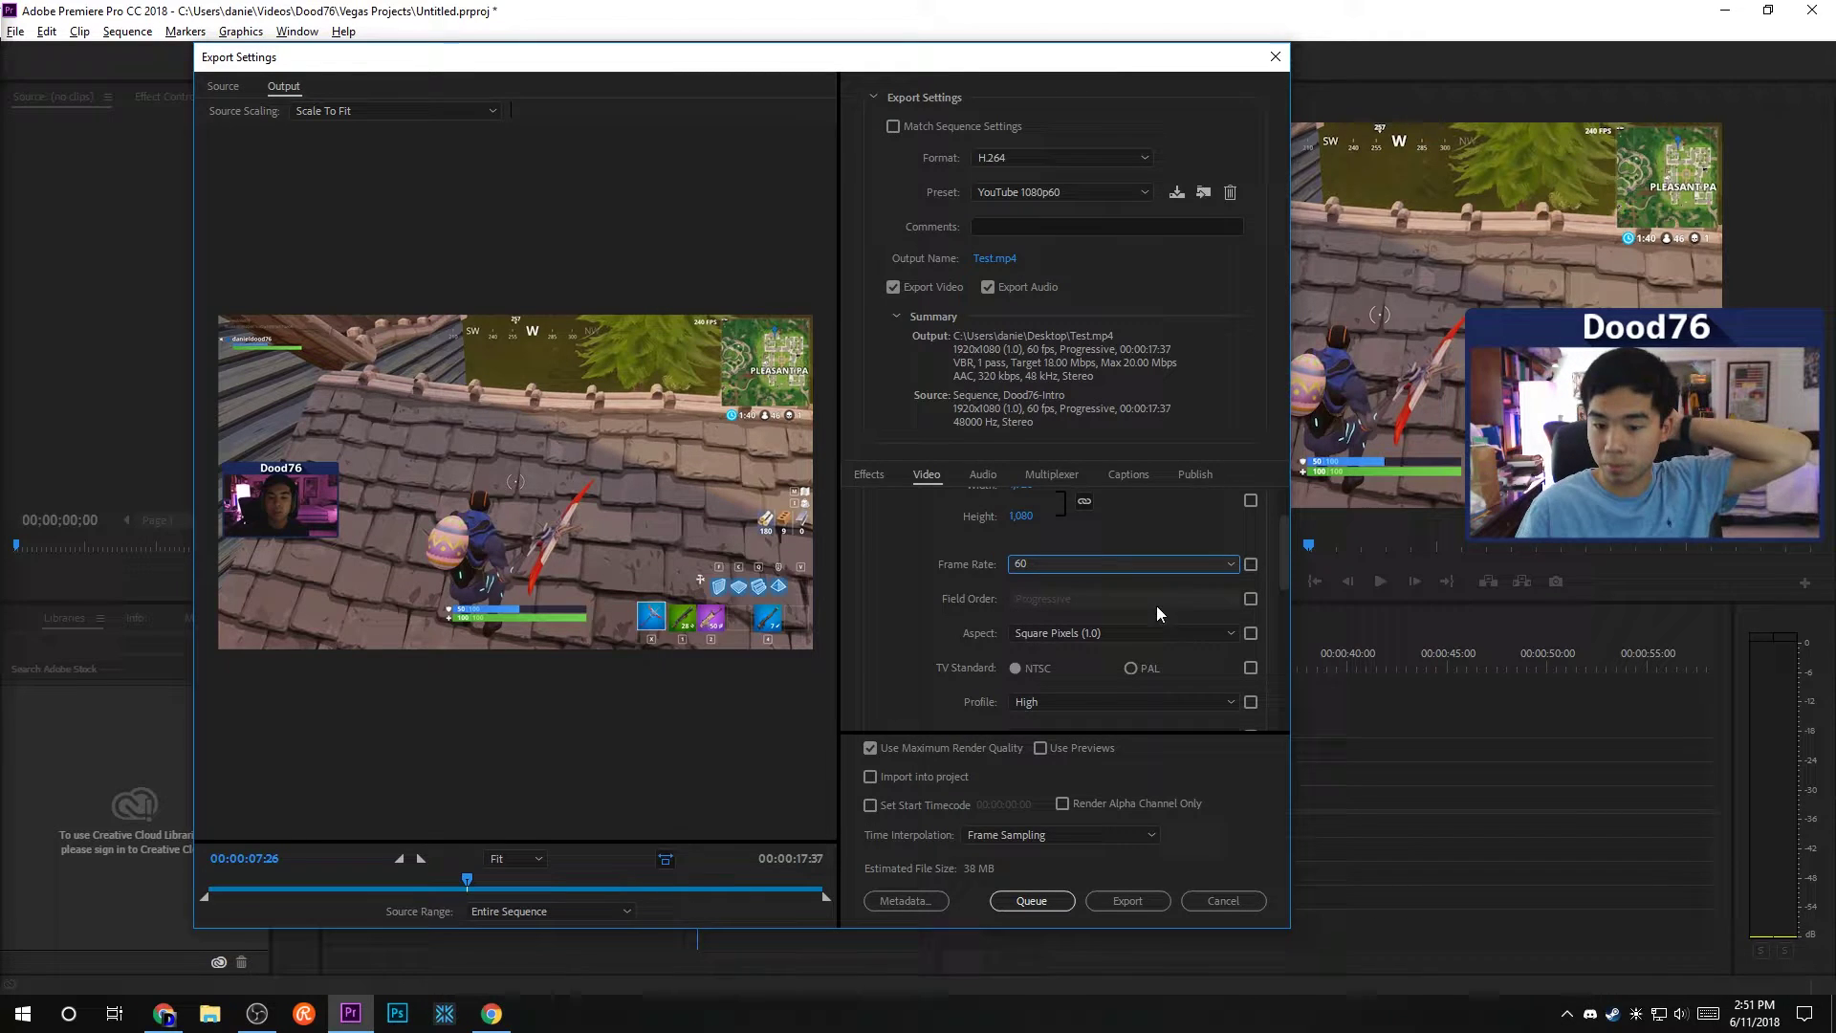
scroll(1283, 570, down, 2)
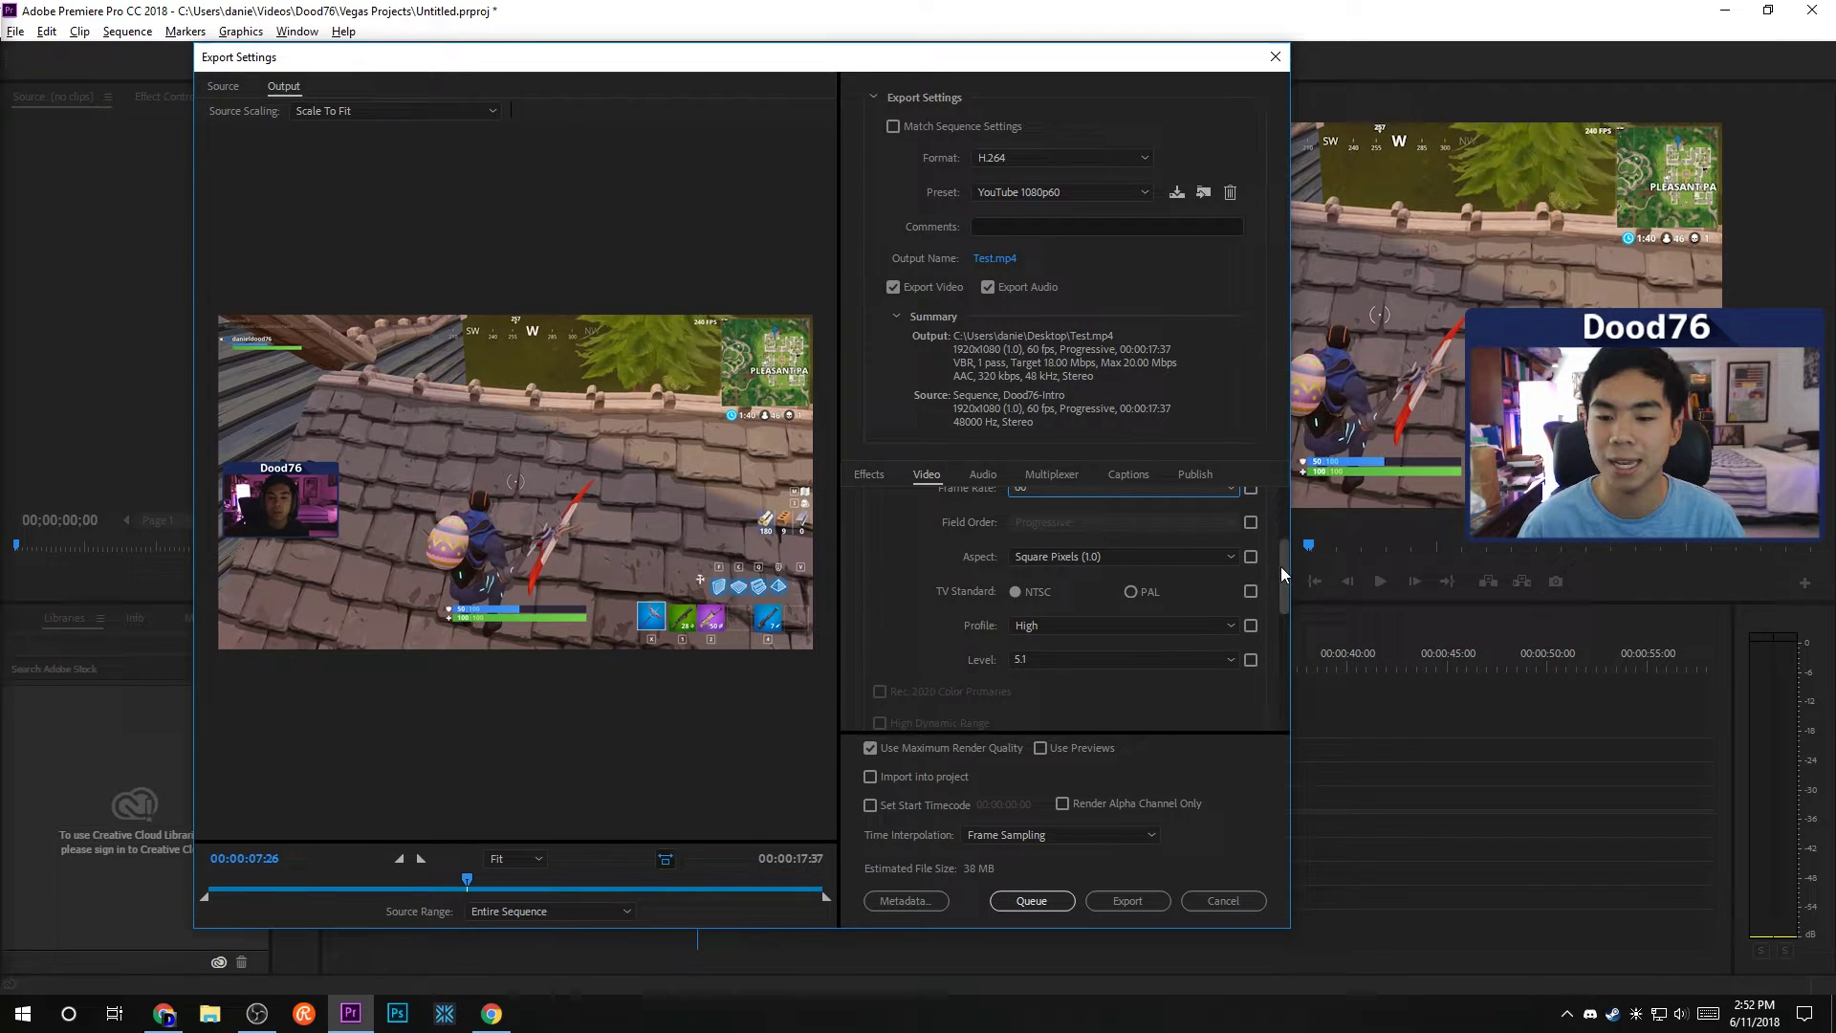
drag(1281, 566, 1284, 587)
click(1081, 557)
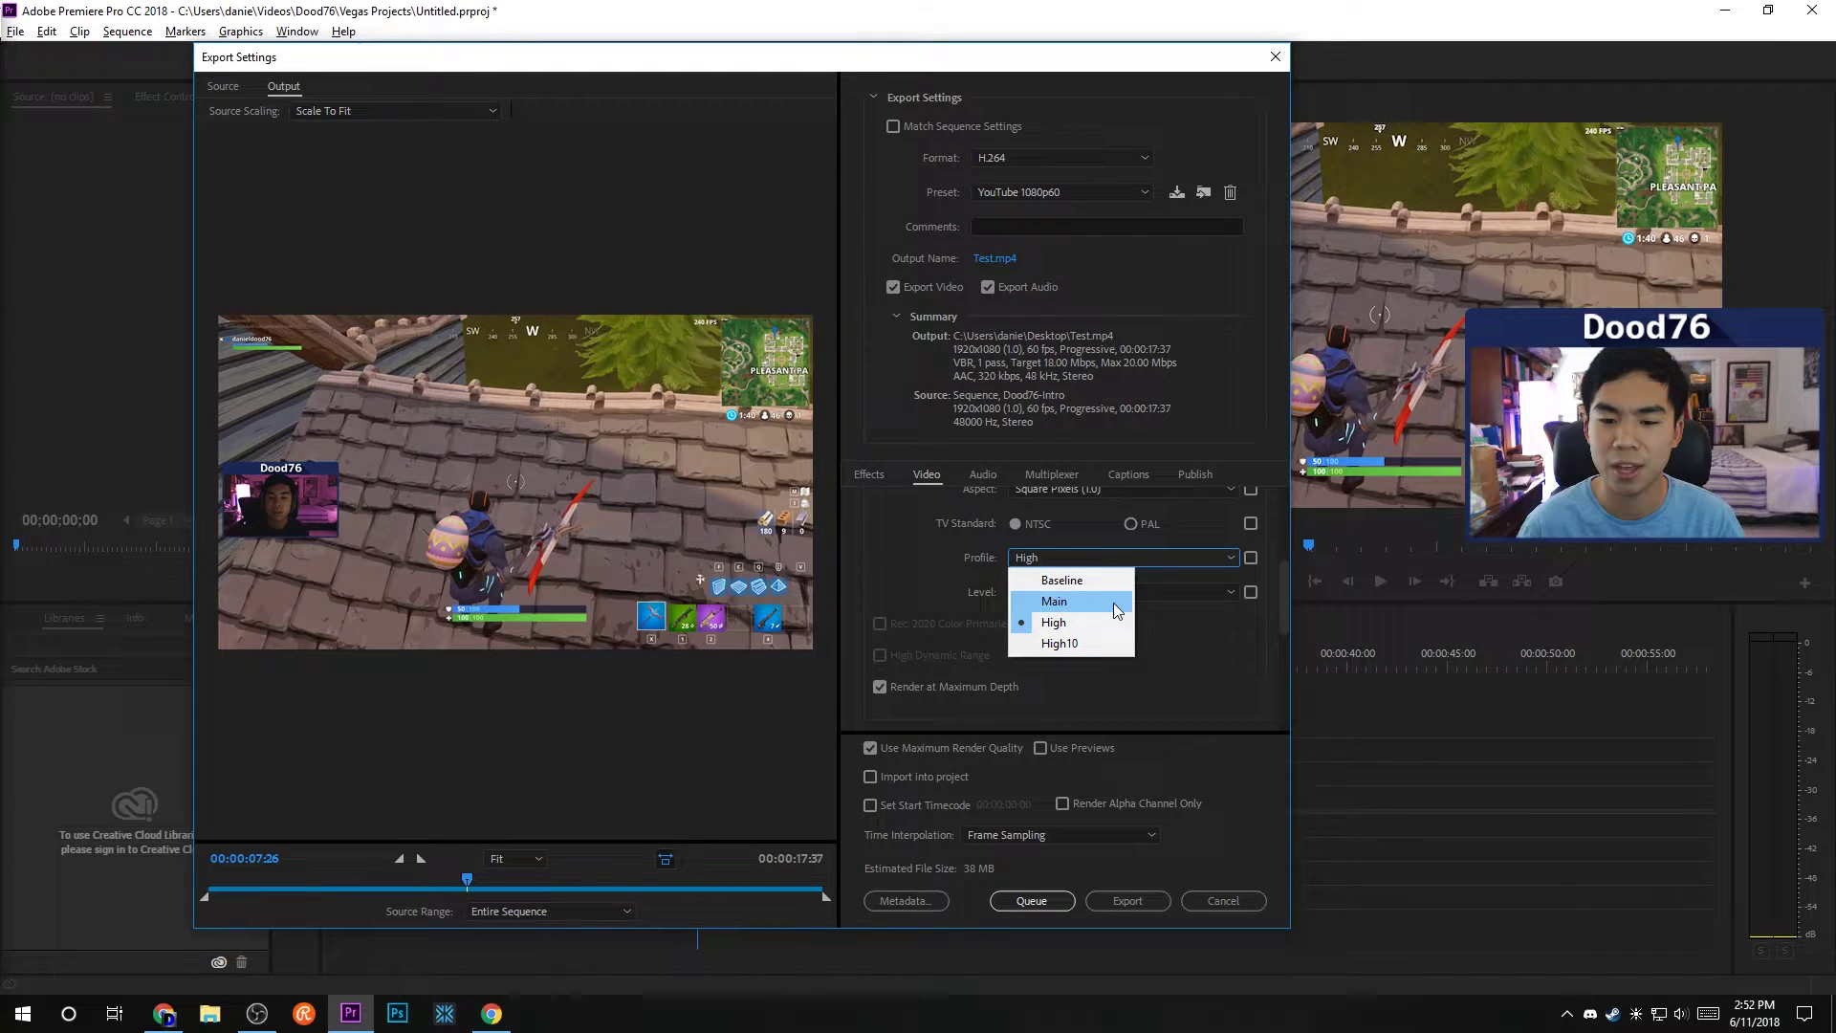
click(1071, 624)
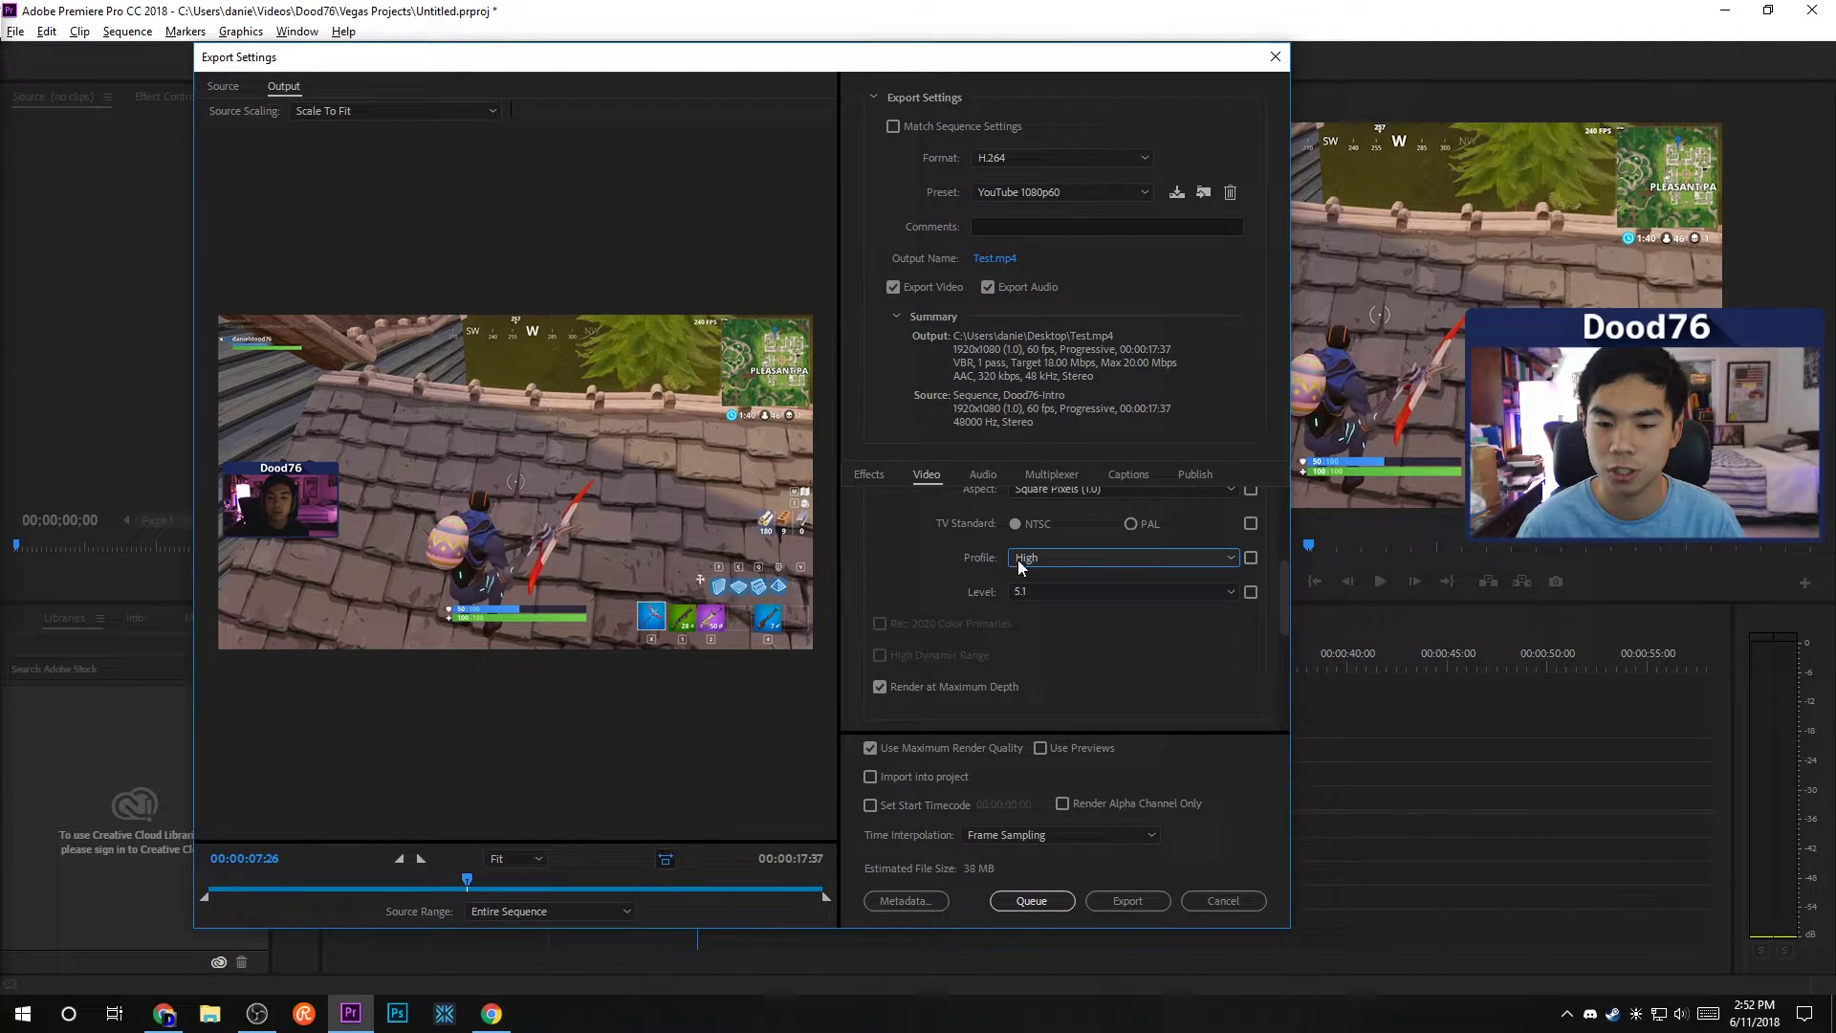
Set the encoding level to 5.1.
click(1094, 590)
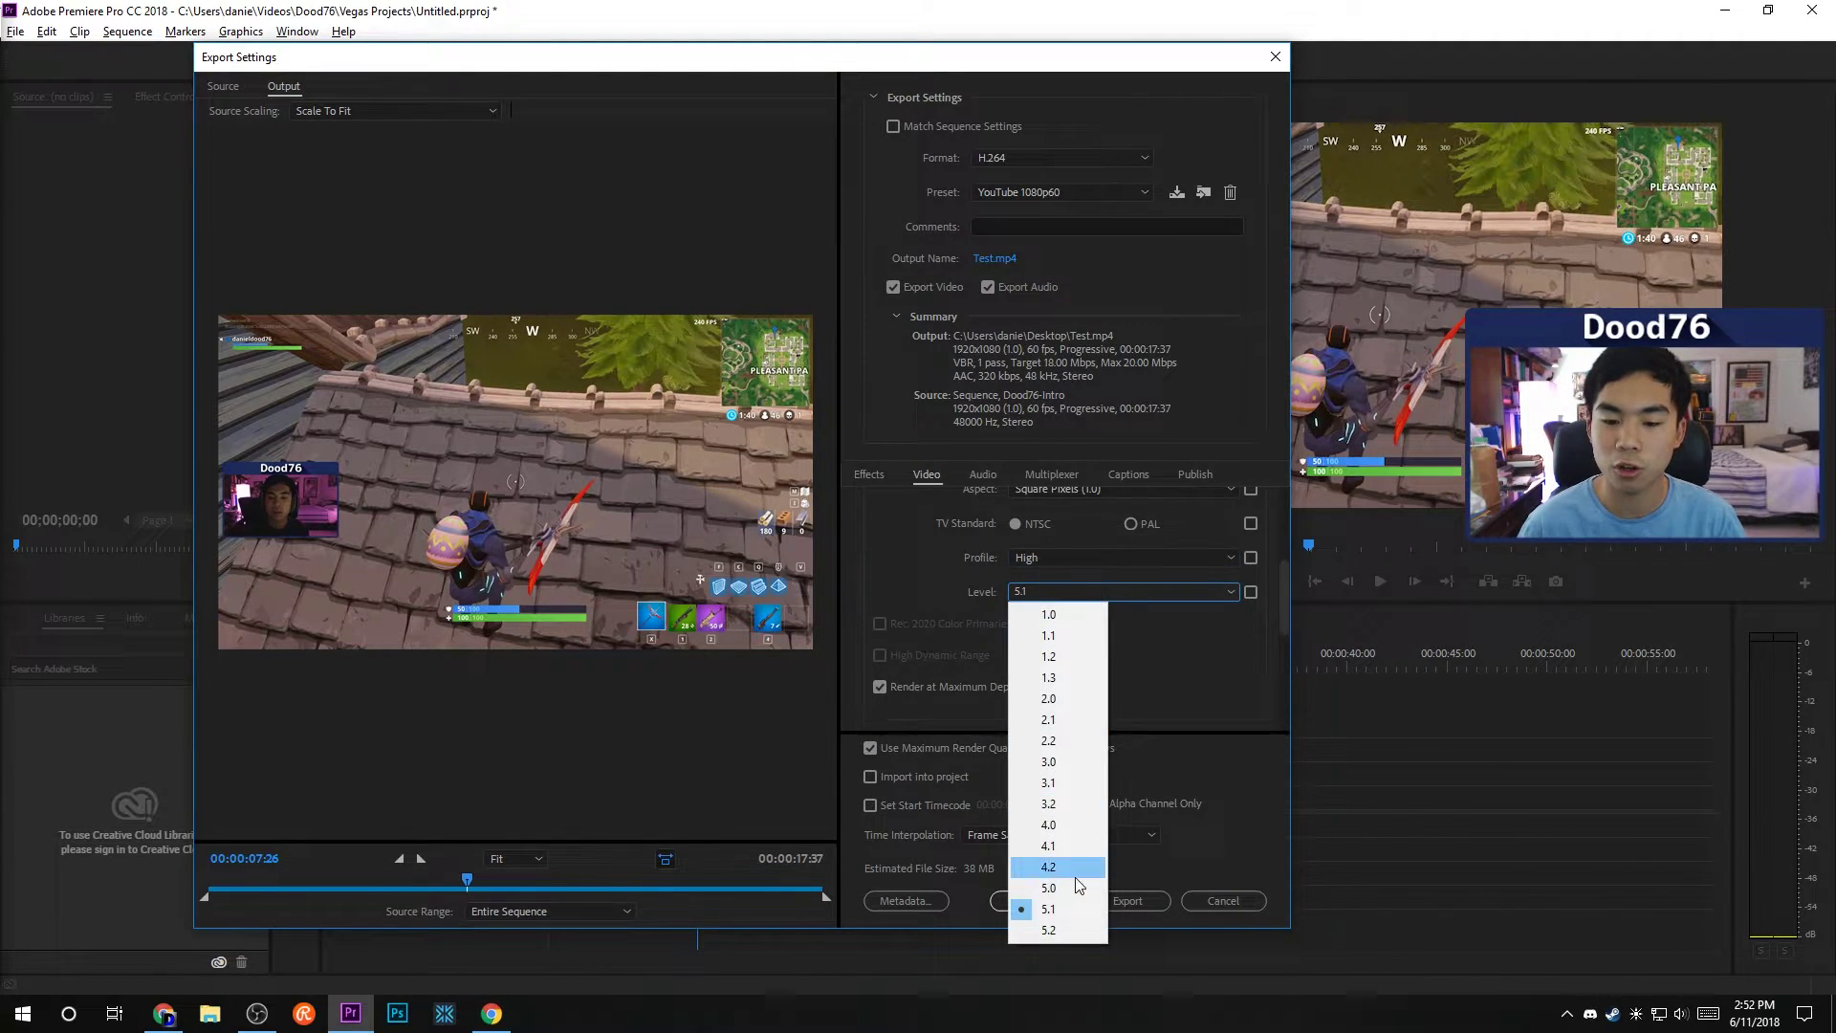
click(1057, 909)
click(1150, 593)
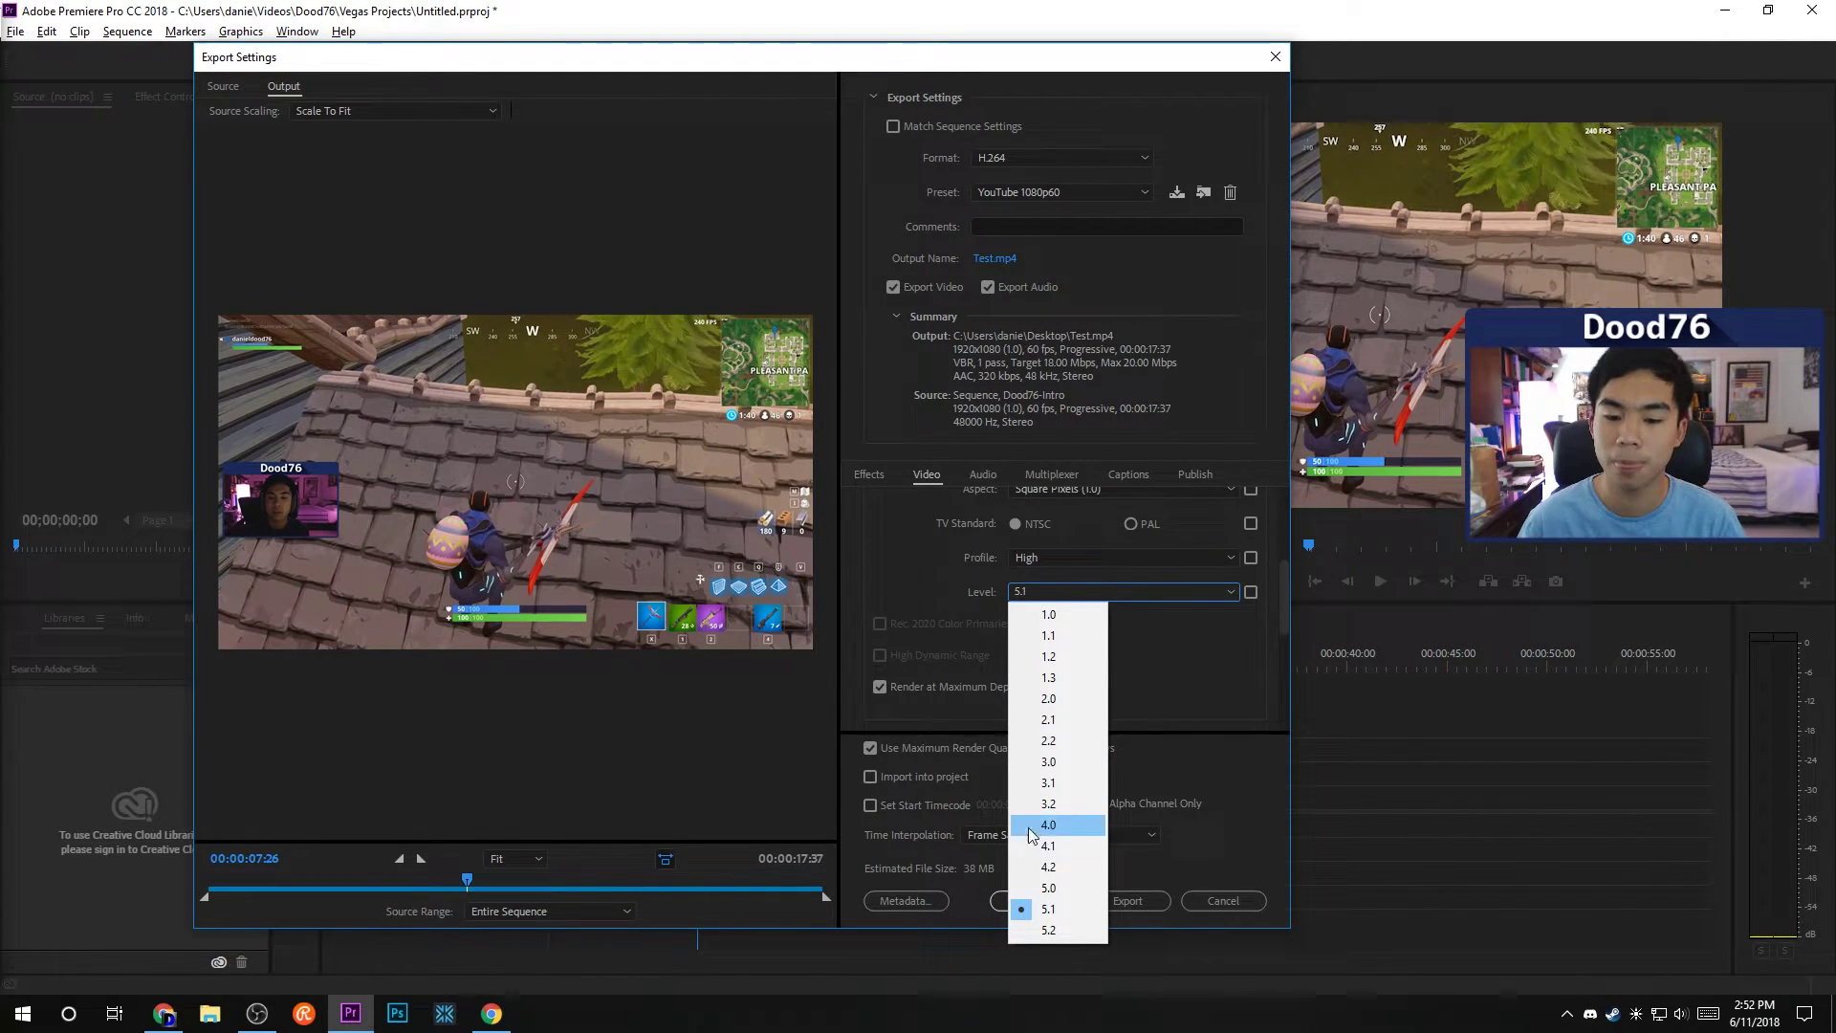
click(1057, 909)
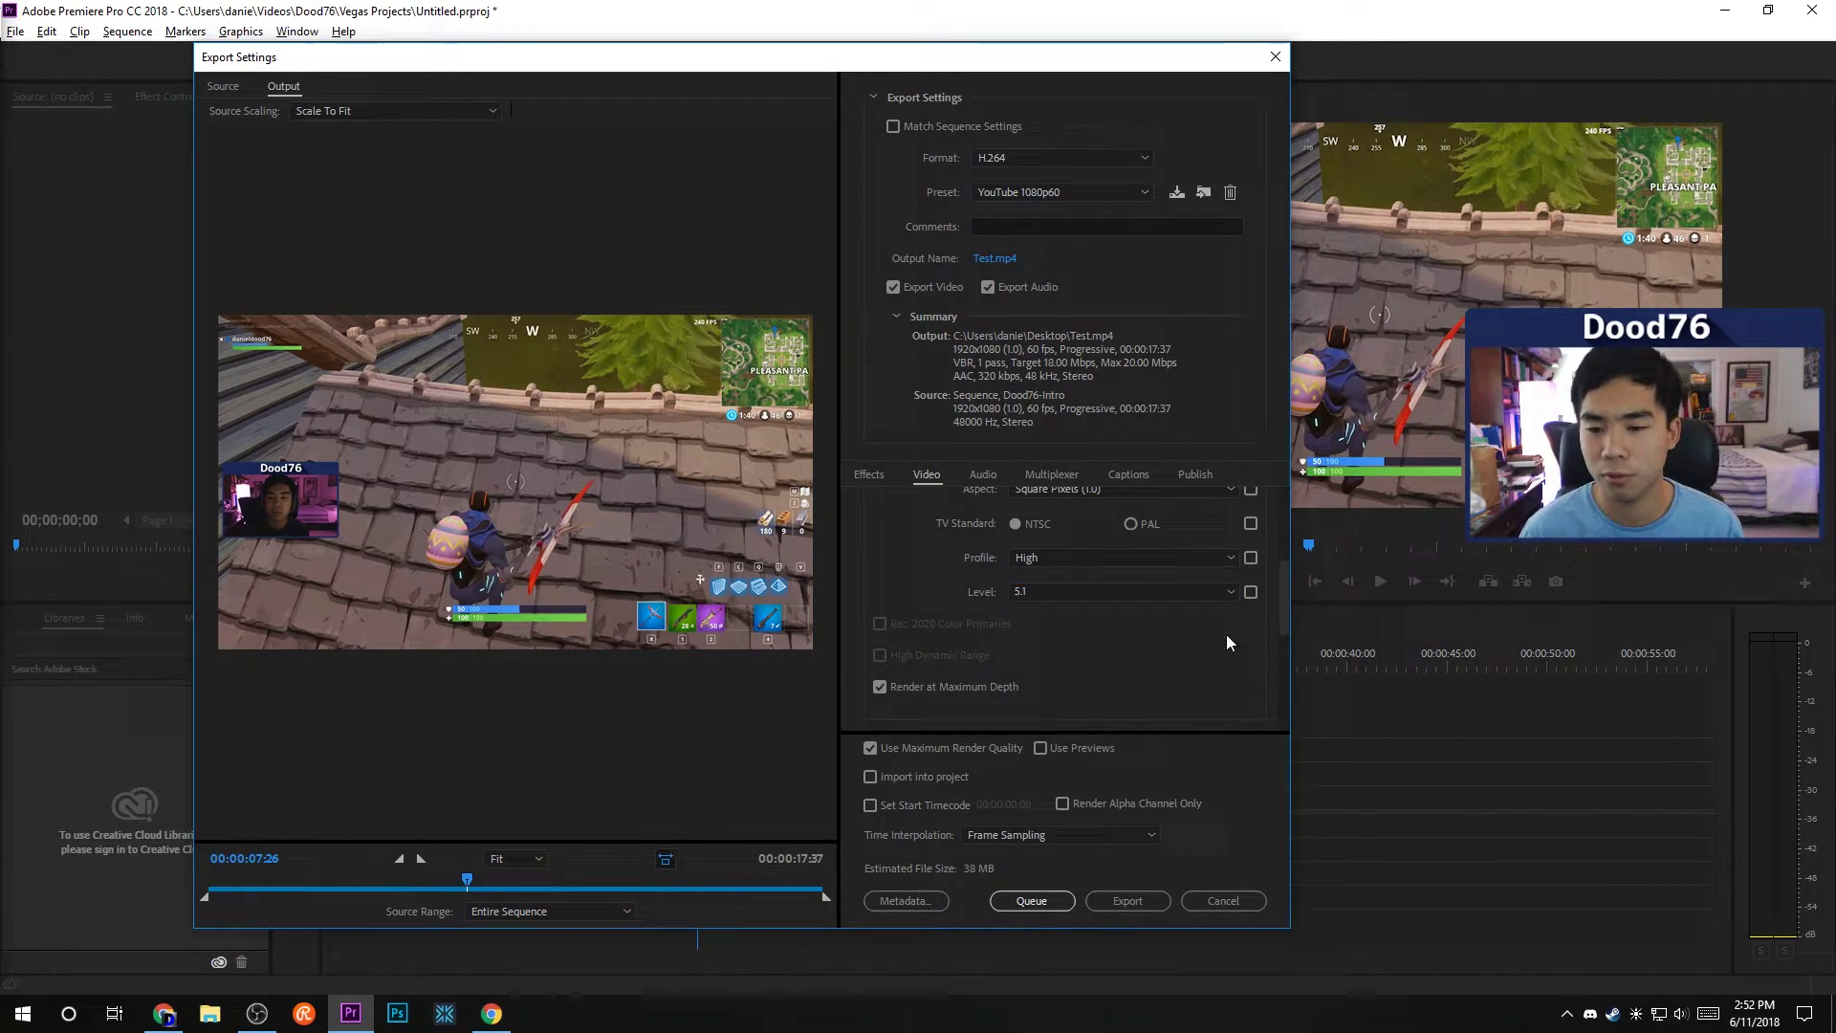
drag(1280, 602, 1284, 638)
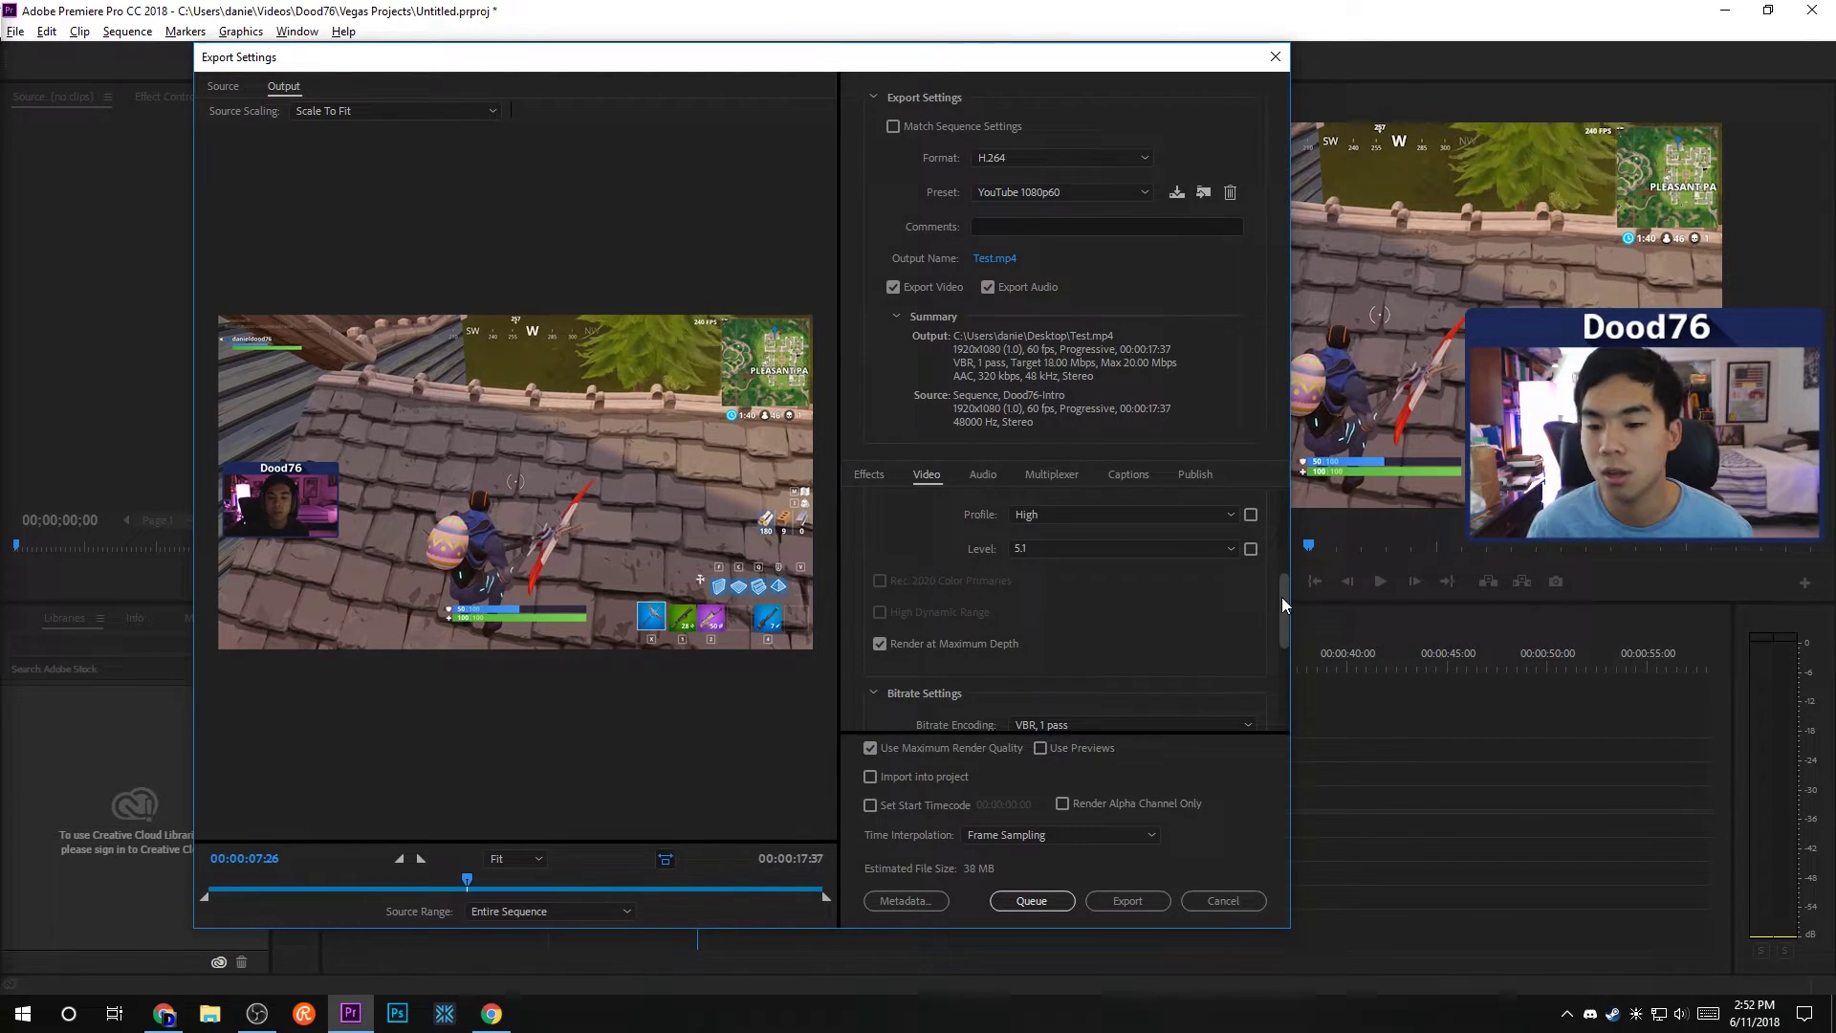
drag(1281, 597, 1287, 663)
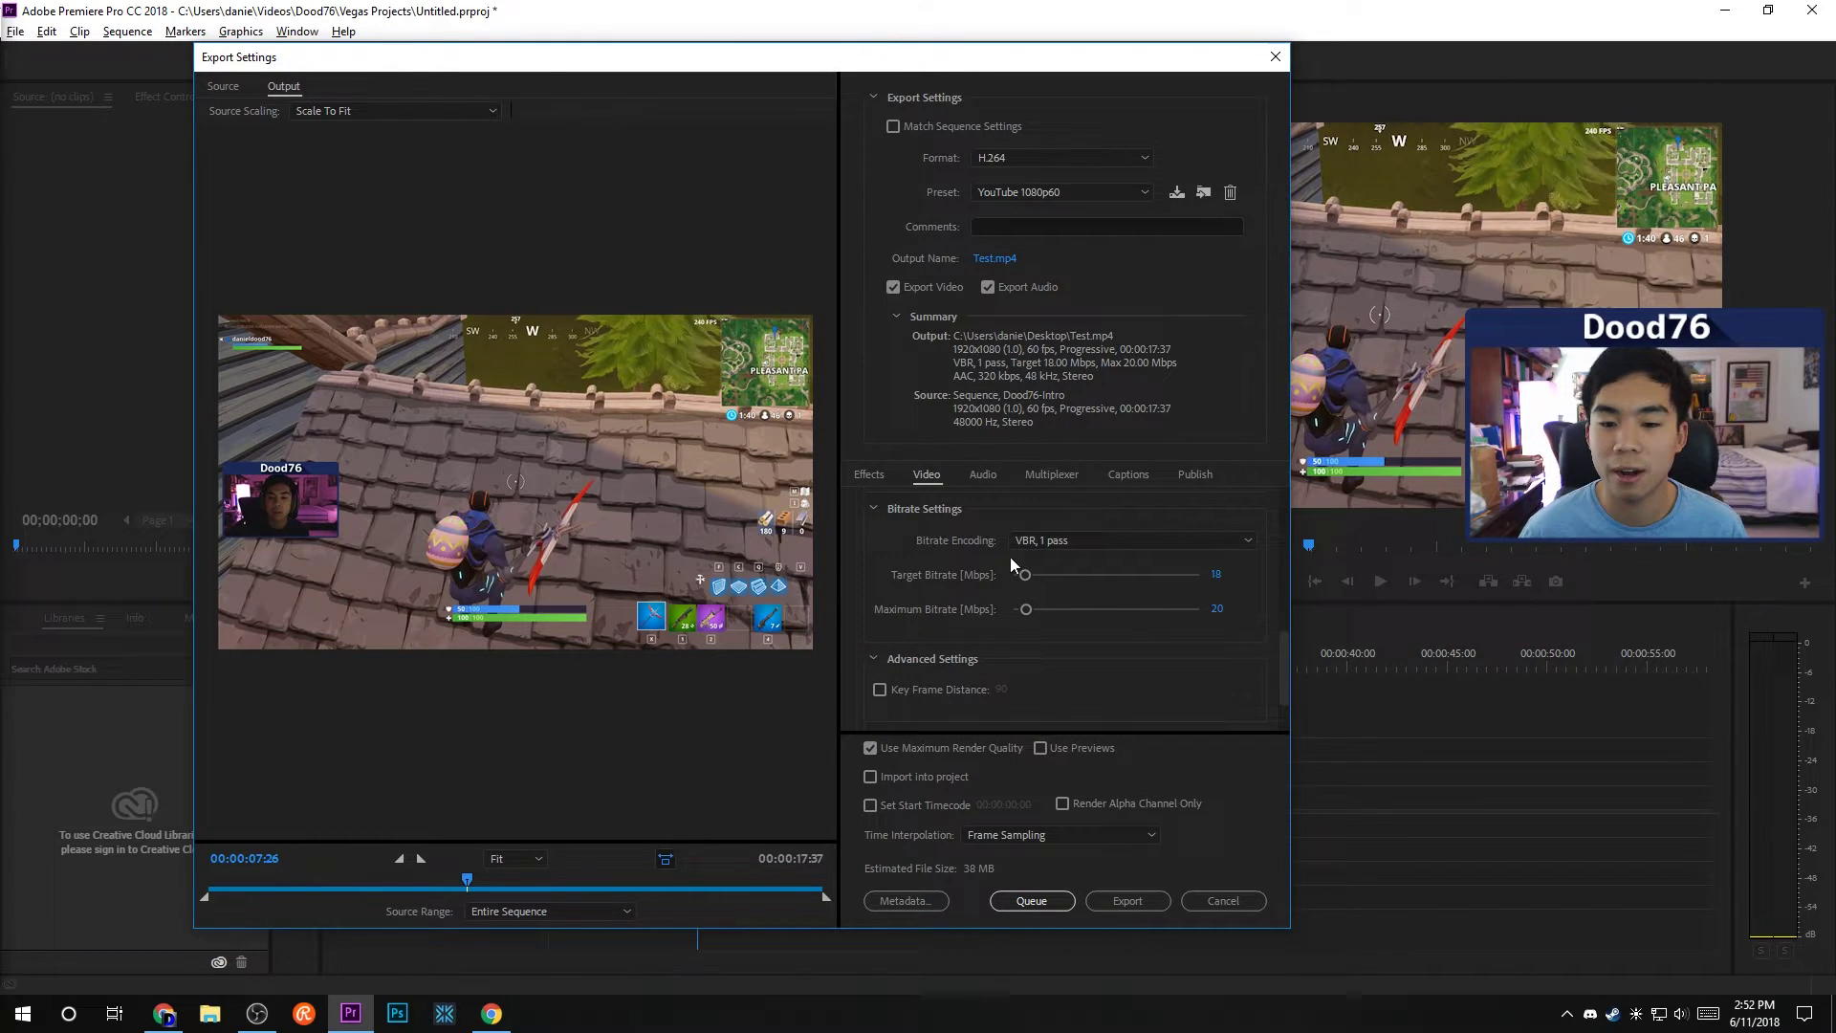
Keep one-pass VBR bitrate encoding and switch to YouTube's recommended bitrates page.
click(1040, 539)
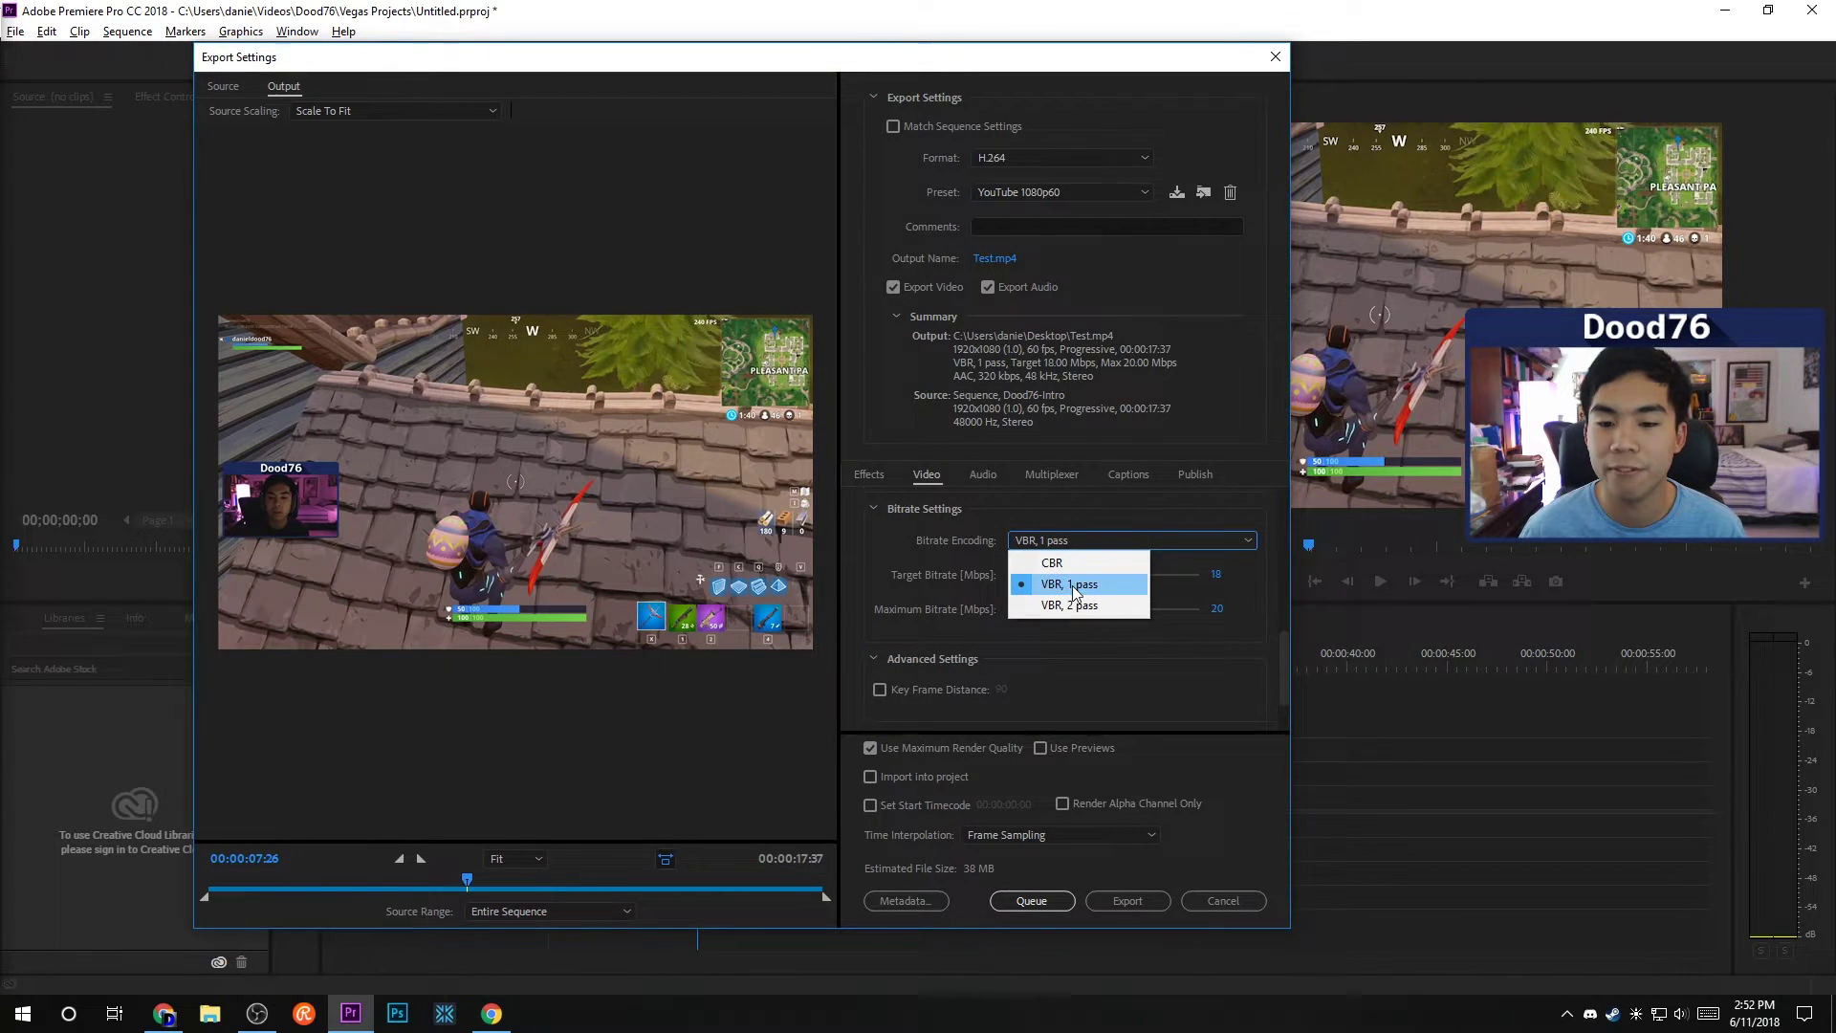
click(1069, 586)
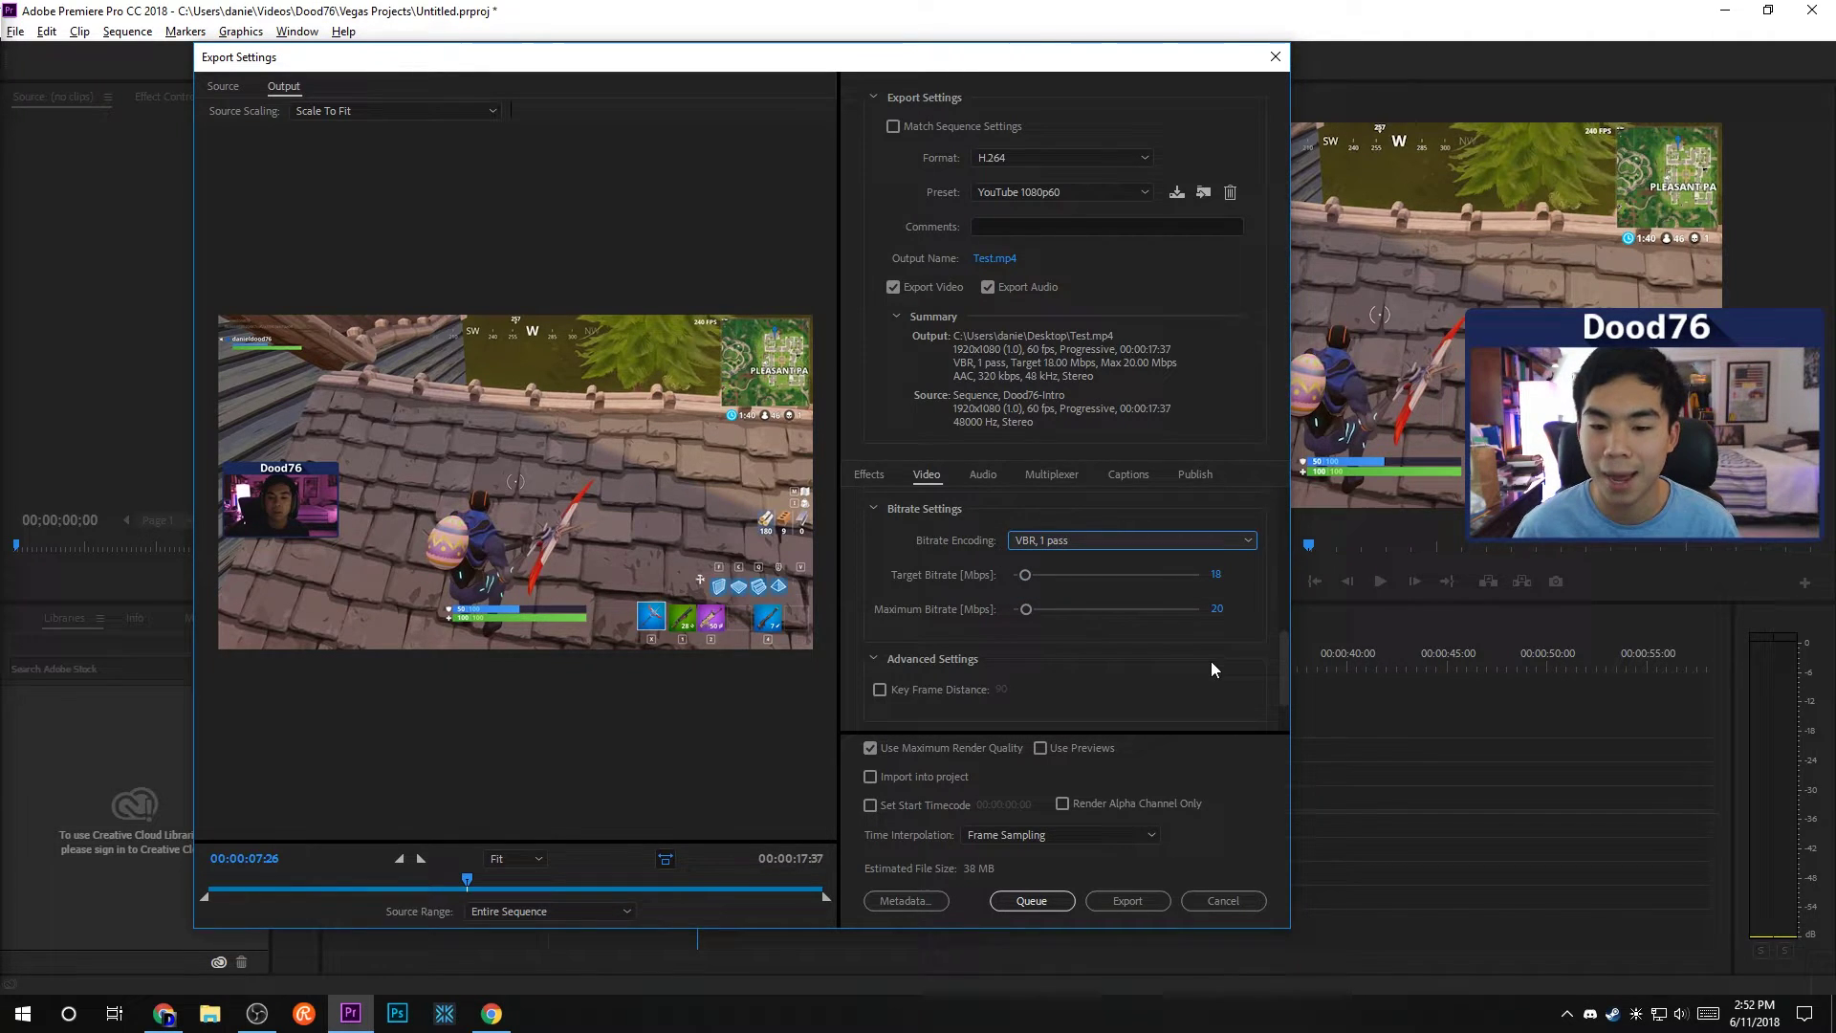
key(alt+Tab)
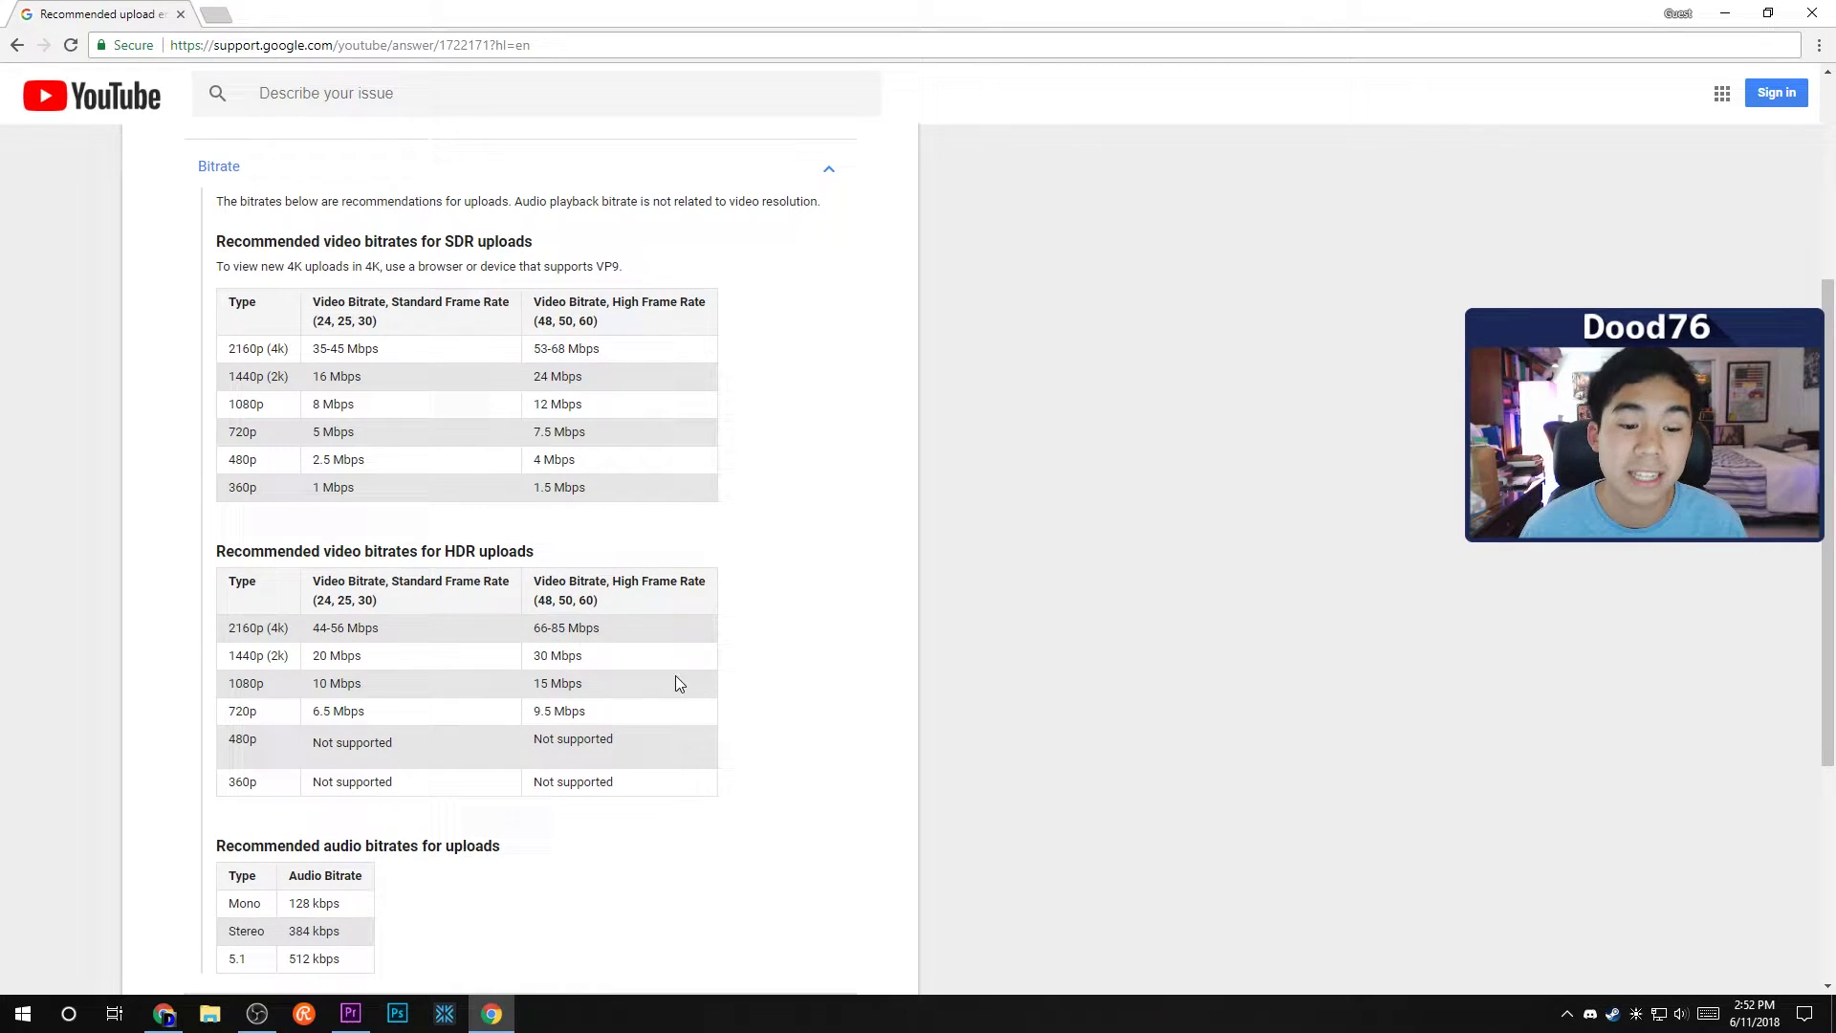
Highlight YouTube's 15 Mbps 1080p recommendation and return to Premiere's export settings.
drag(584, 684, 558, 683)
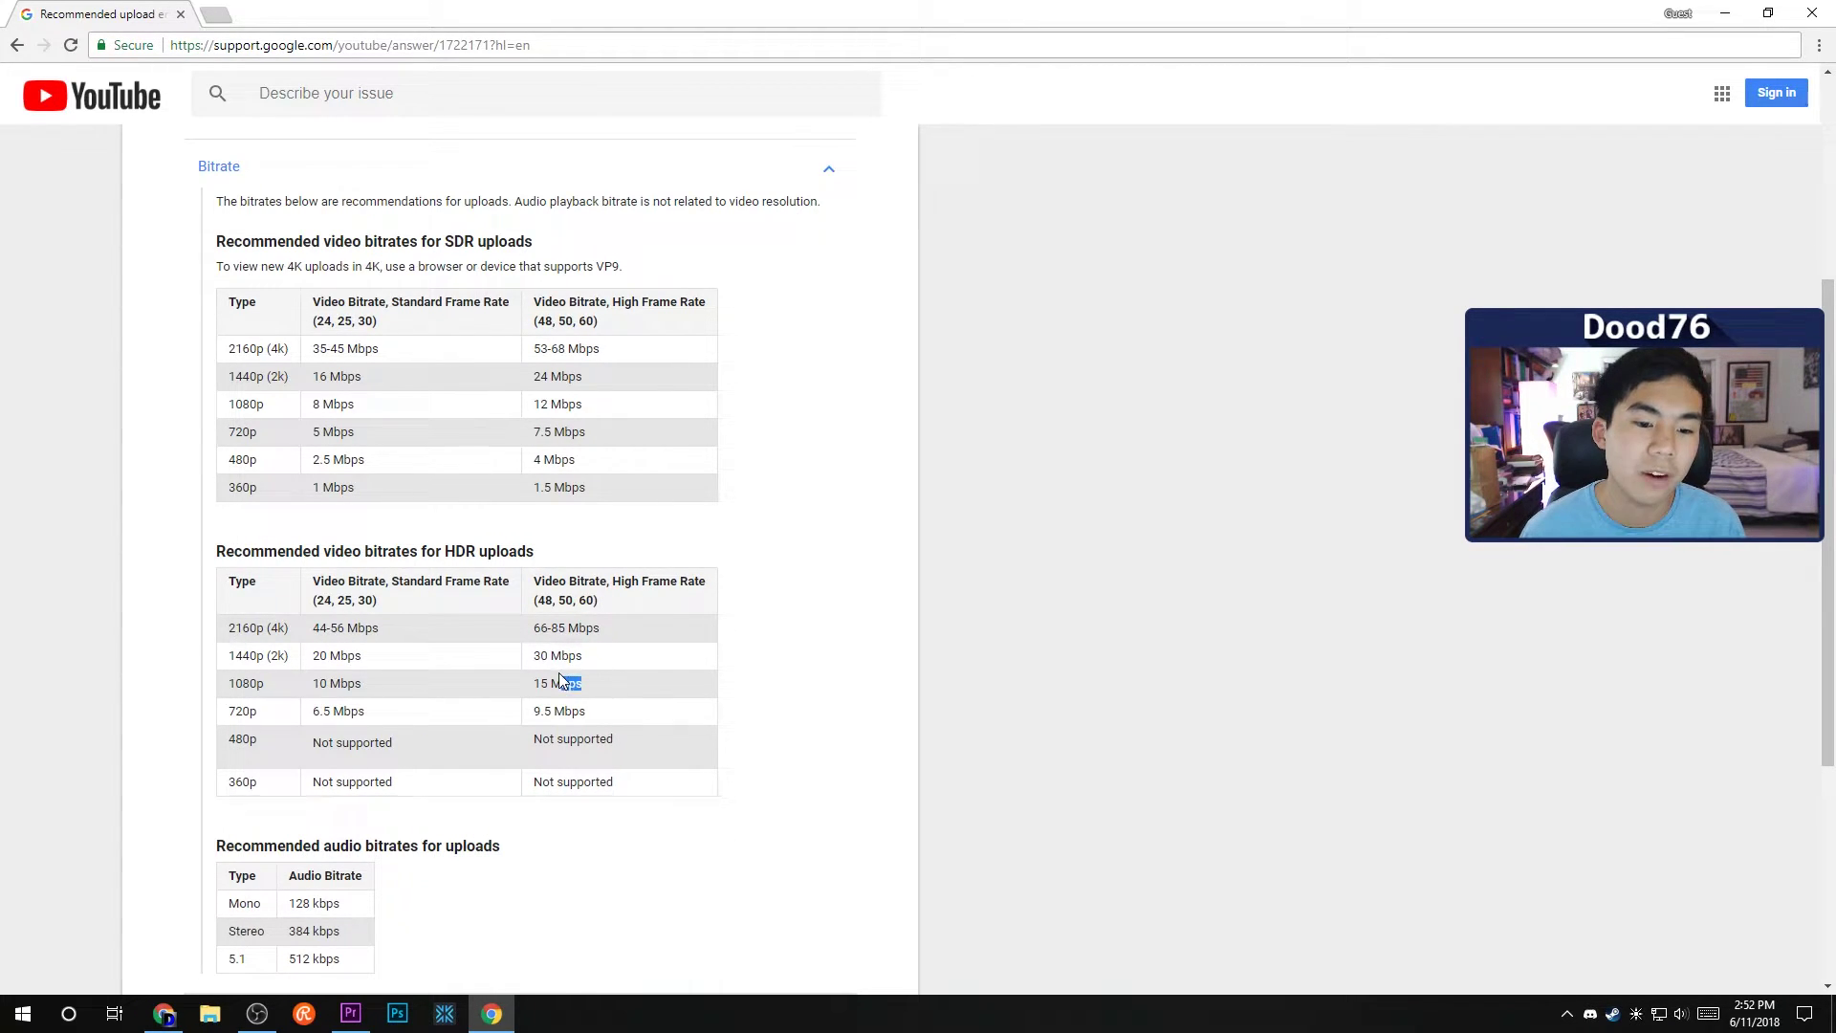
click(350, 1014)
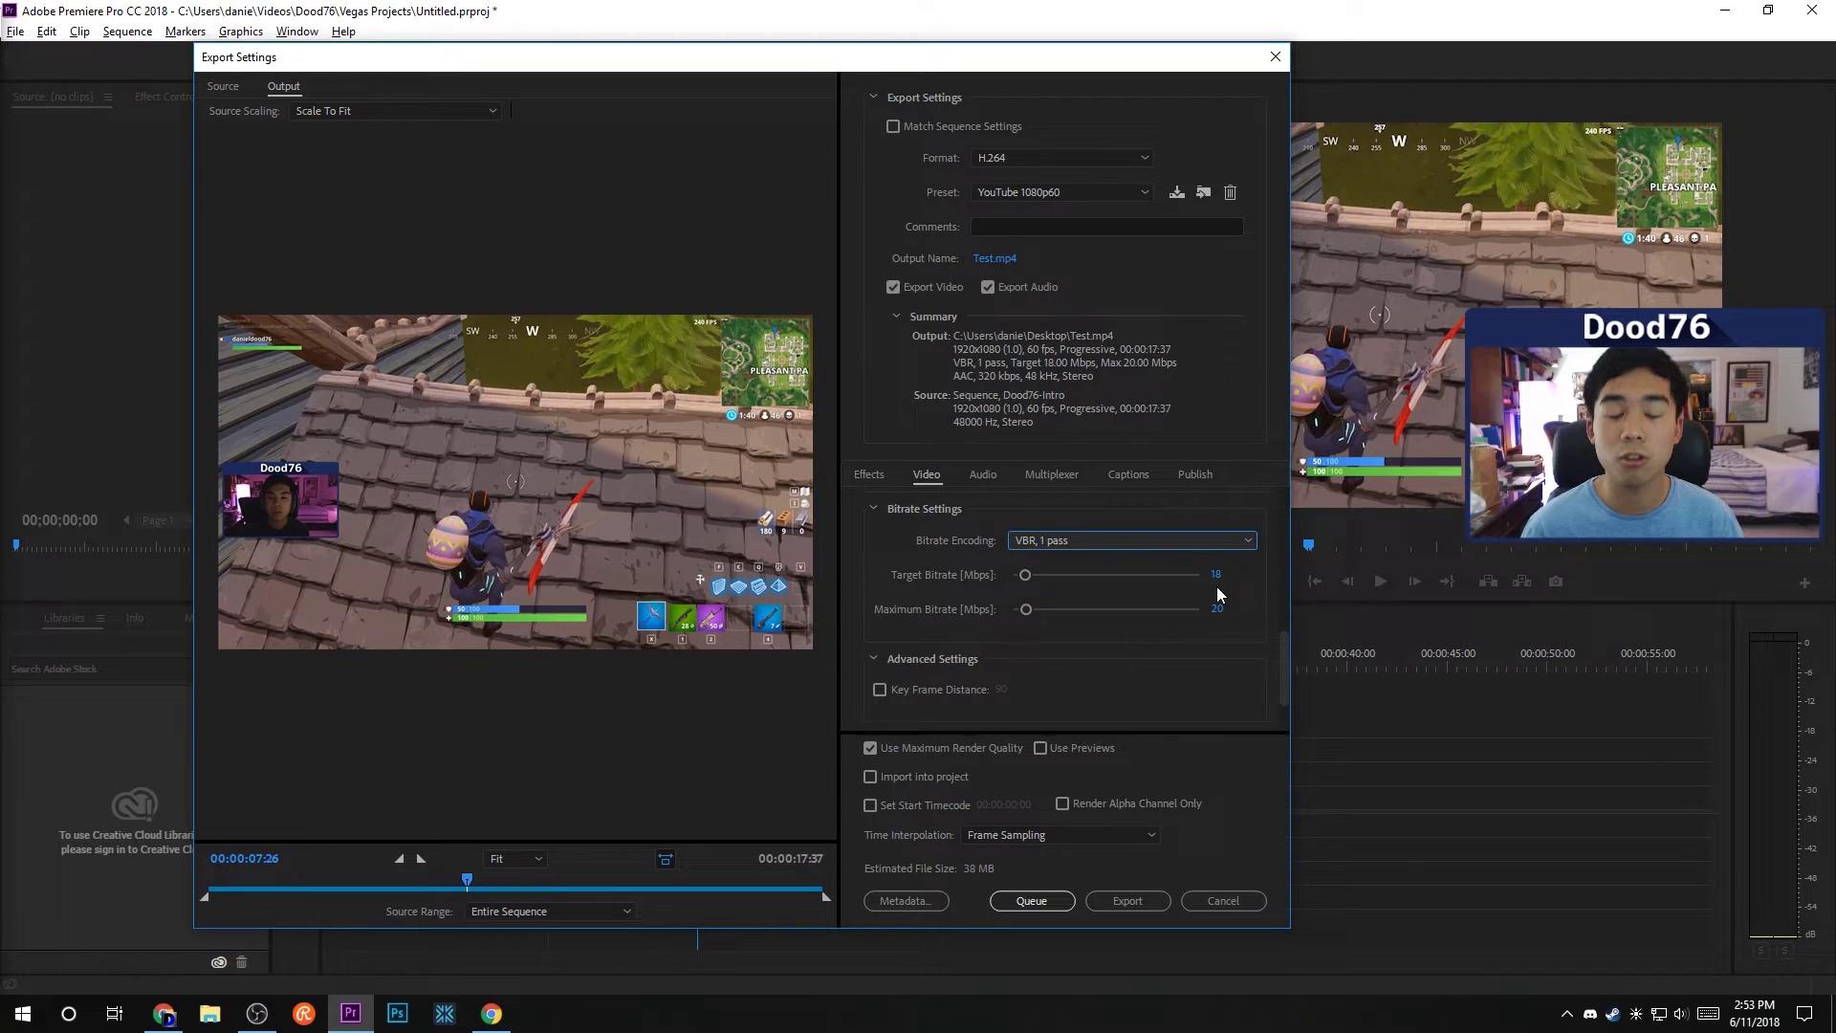
scroll(1285, 651, down, 1)
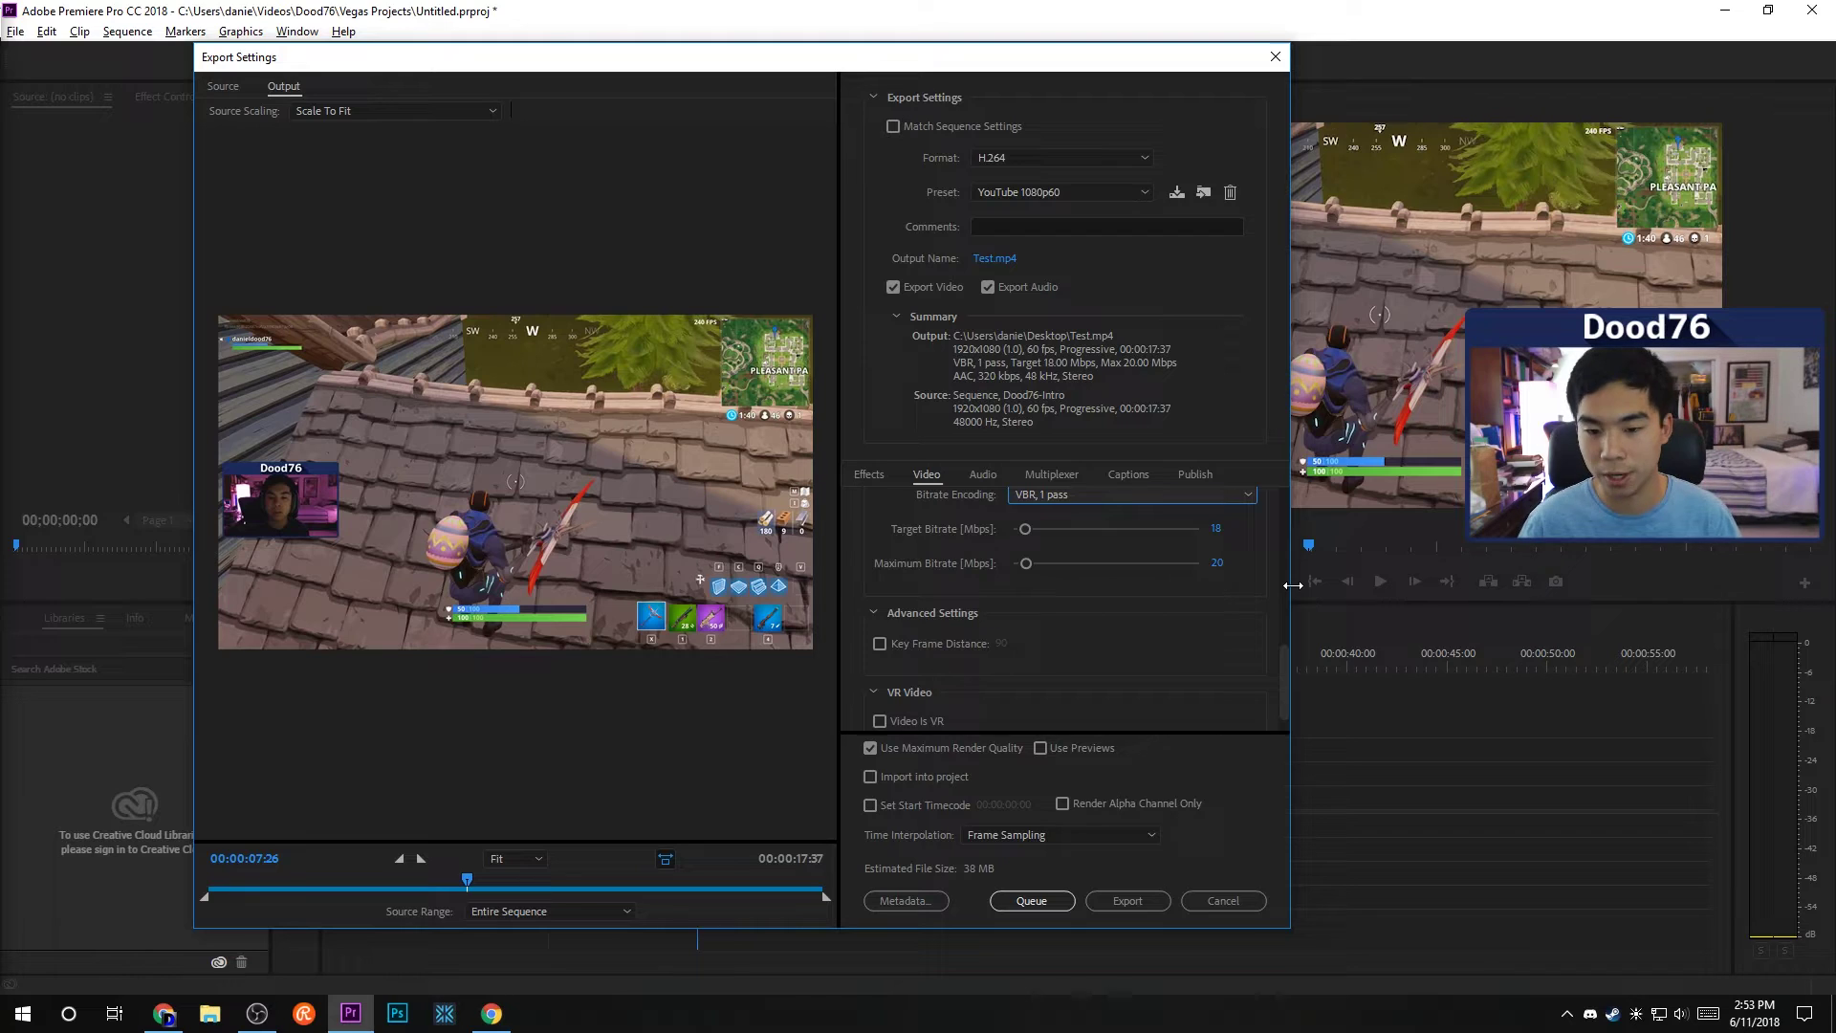
scroll(1285, 661, down, 1)
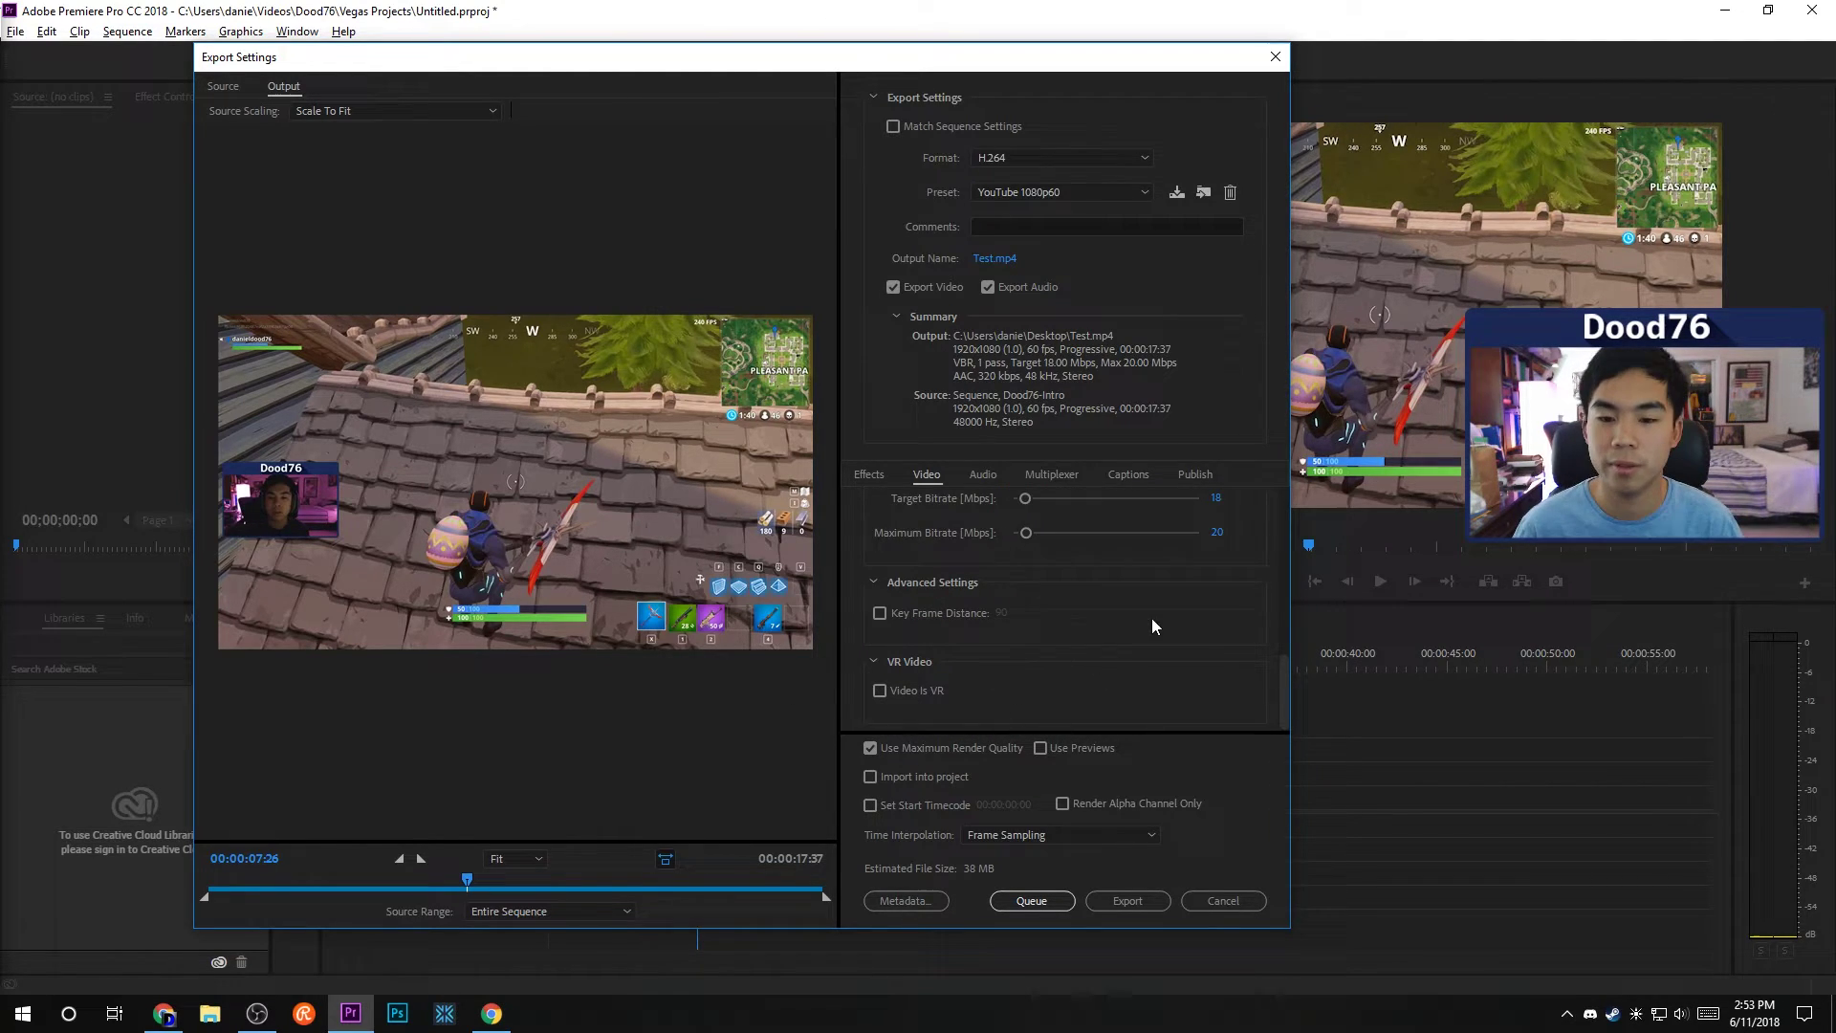
Switch to the Audio export settings showing AAC, 48000 Hz, stereo.
click(984, 473)
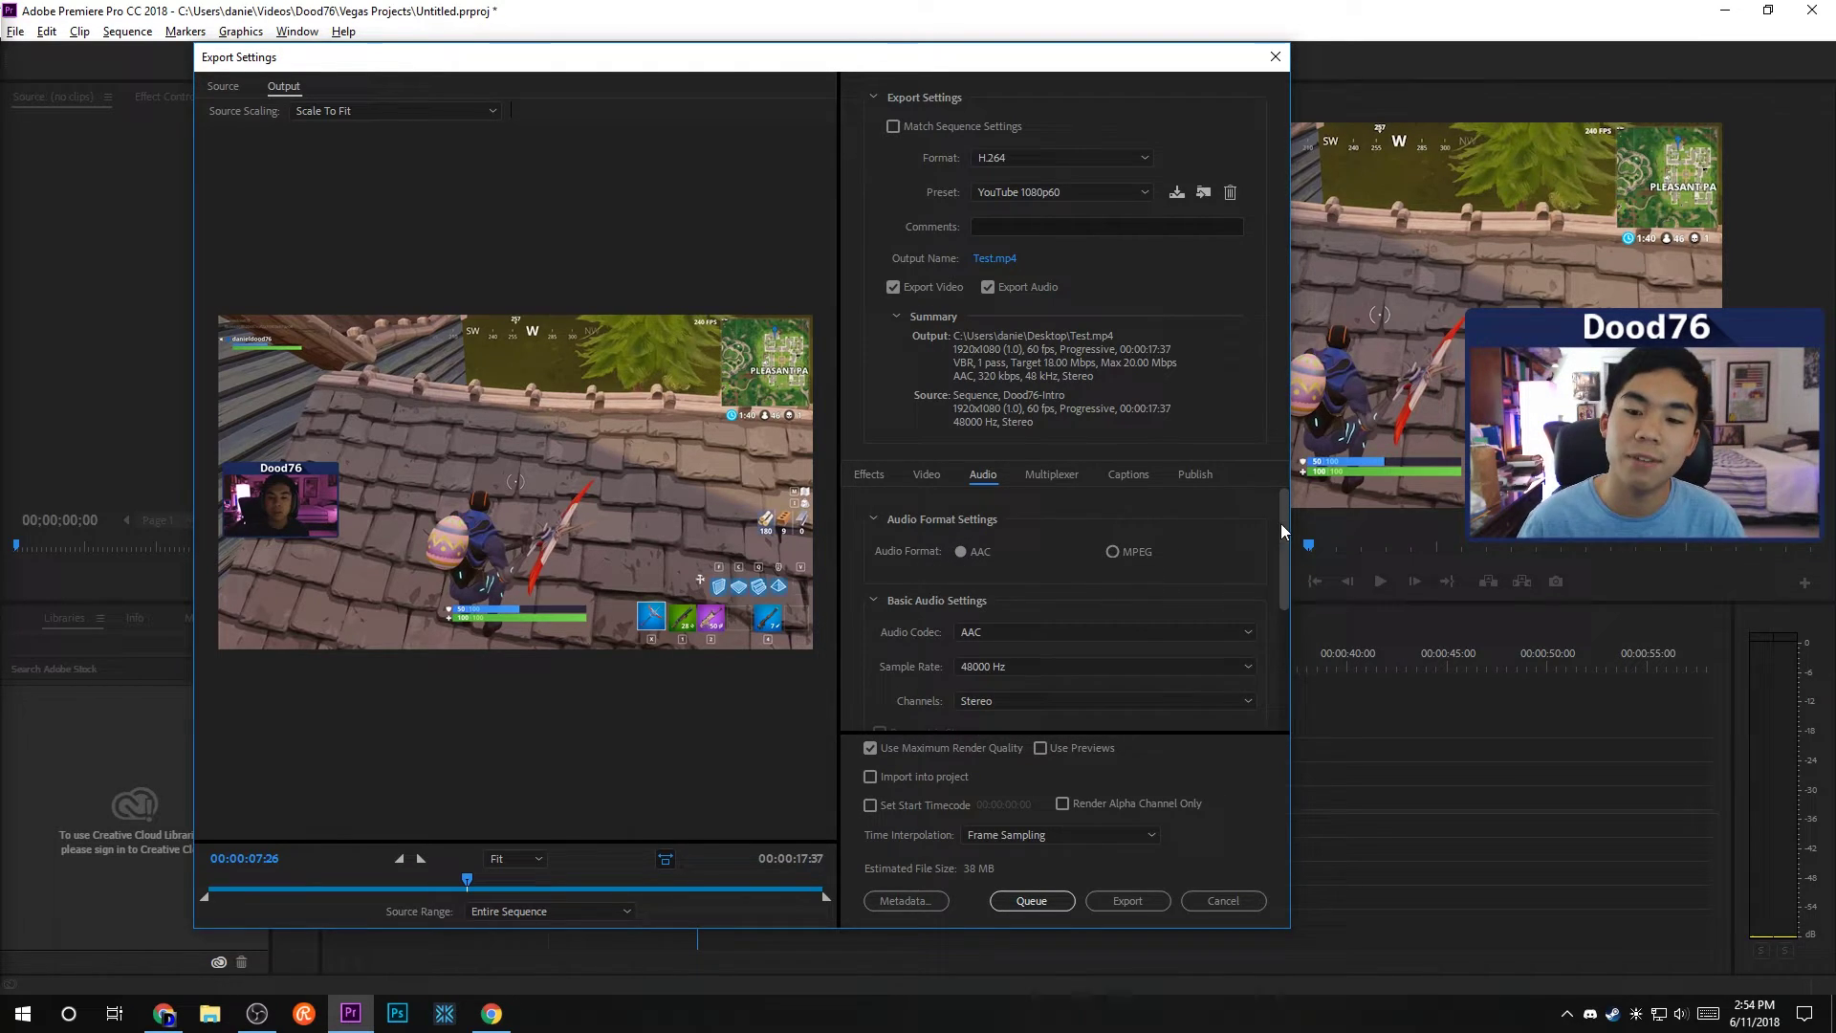
drag(1283, 530, 1282, 560)
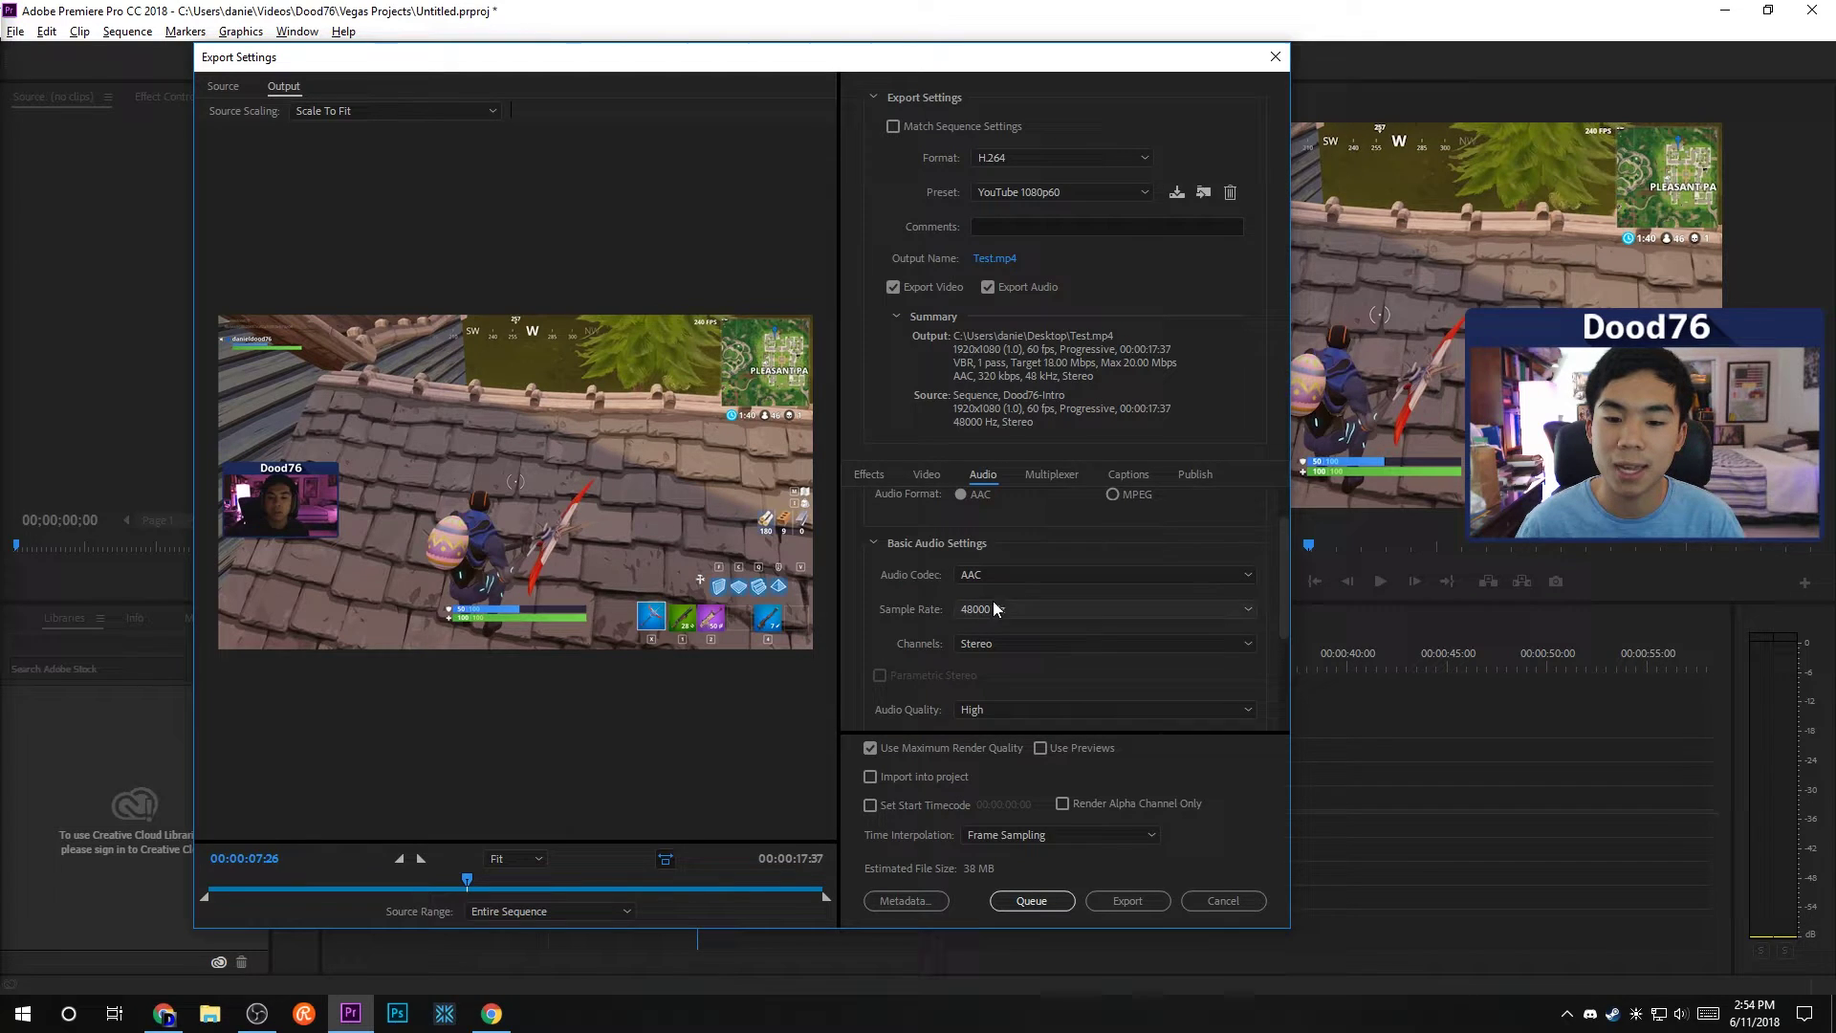
Keep the audio sample rate at 48000 Hz and the channels at Stereo.
click(961, 607)
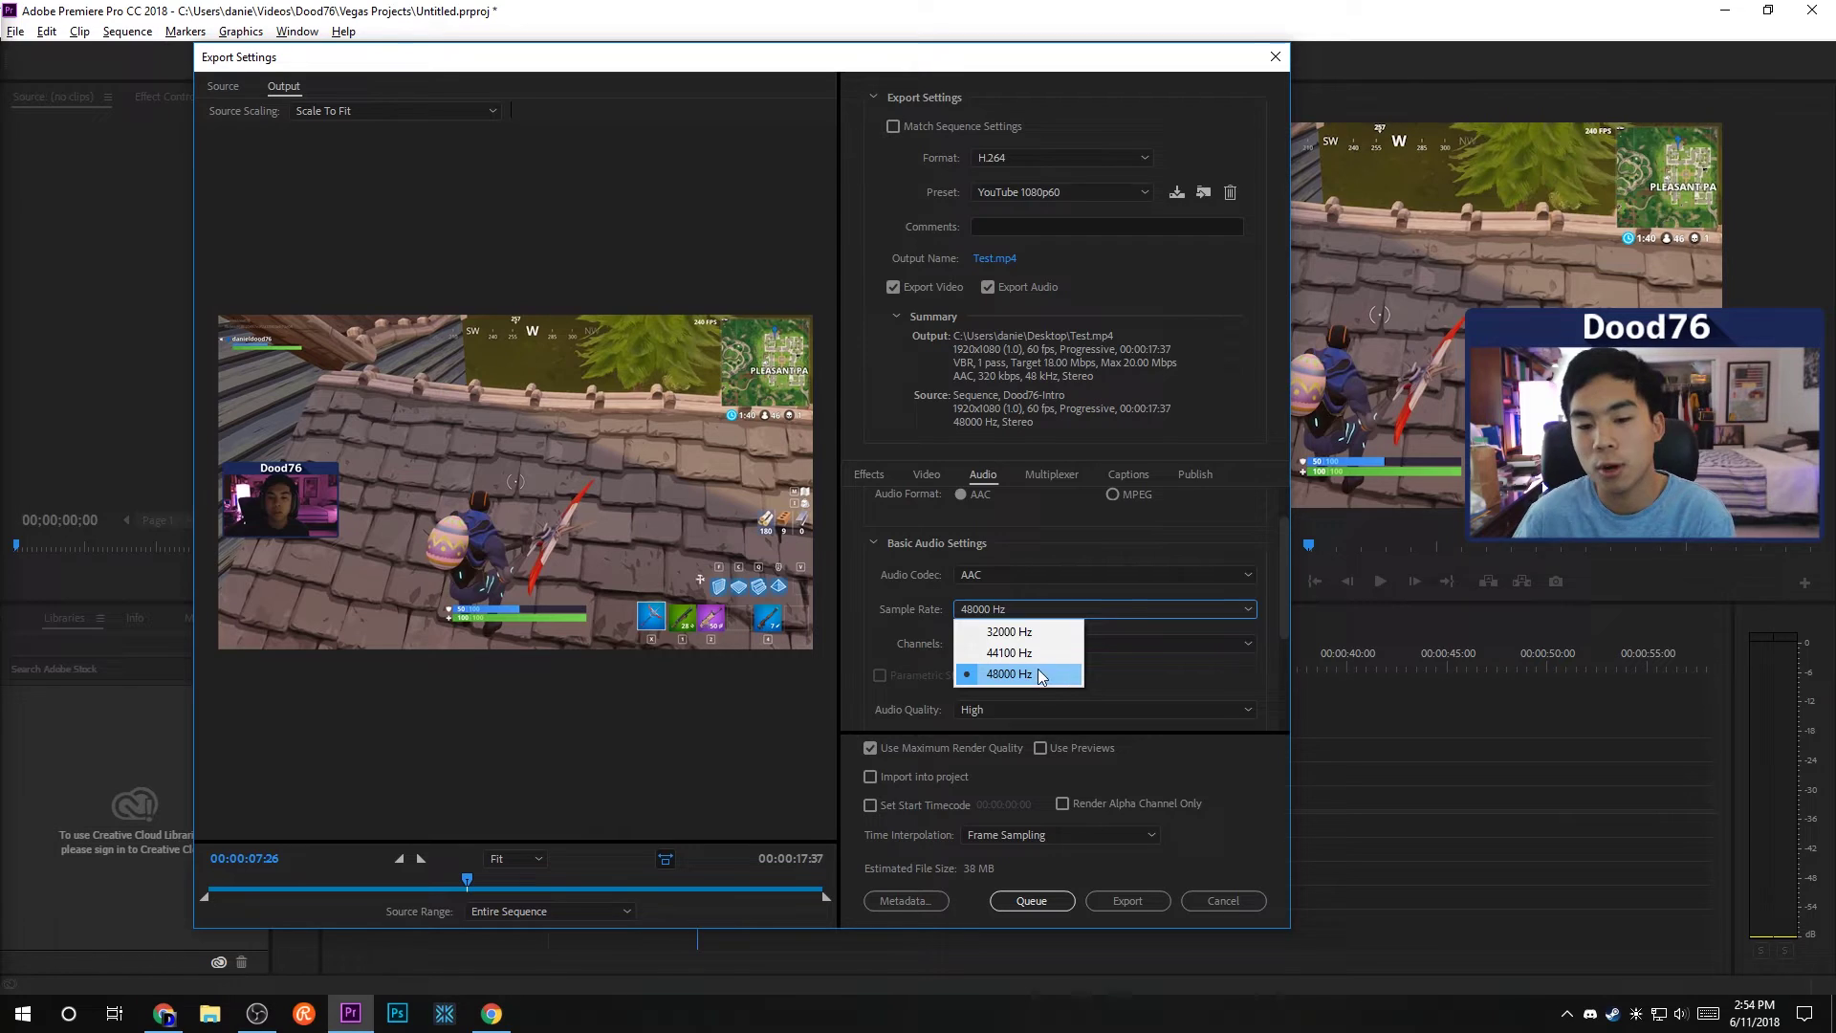
click(1038, 669)
scroll(1287, 590, down, 1)
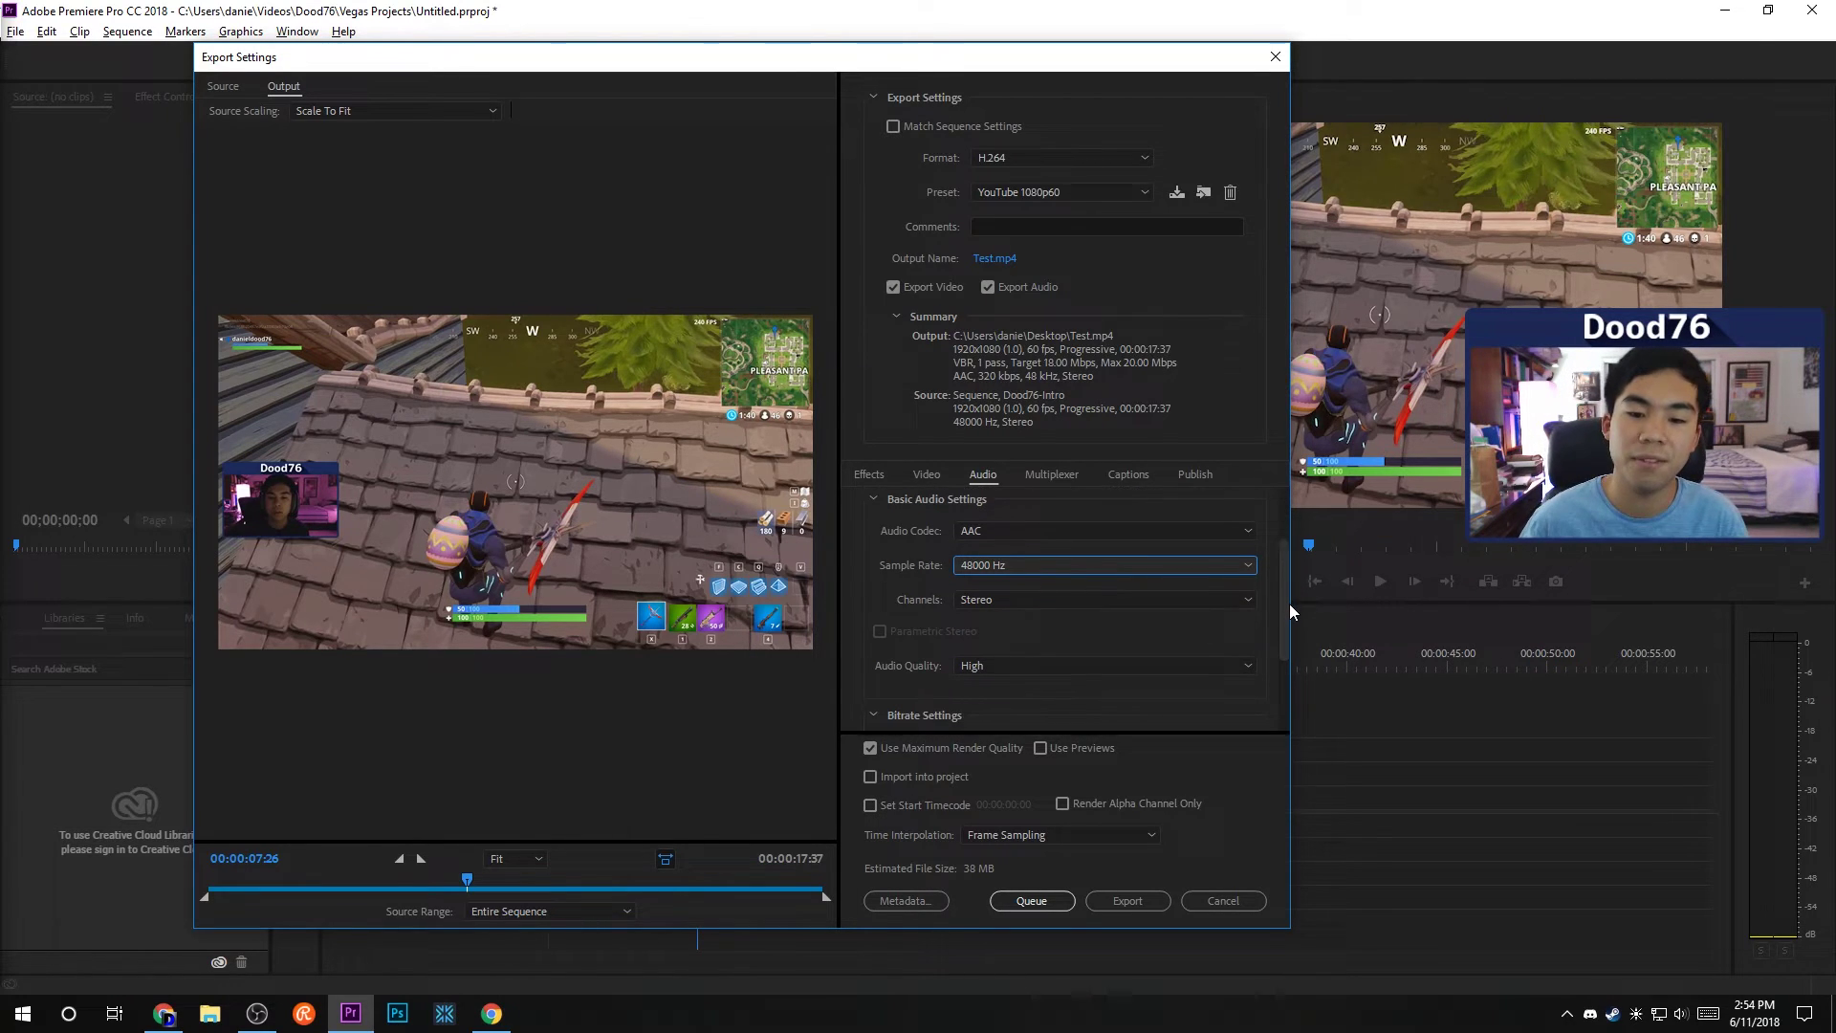
click(1109, 597)
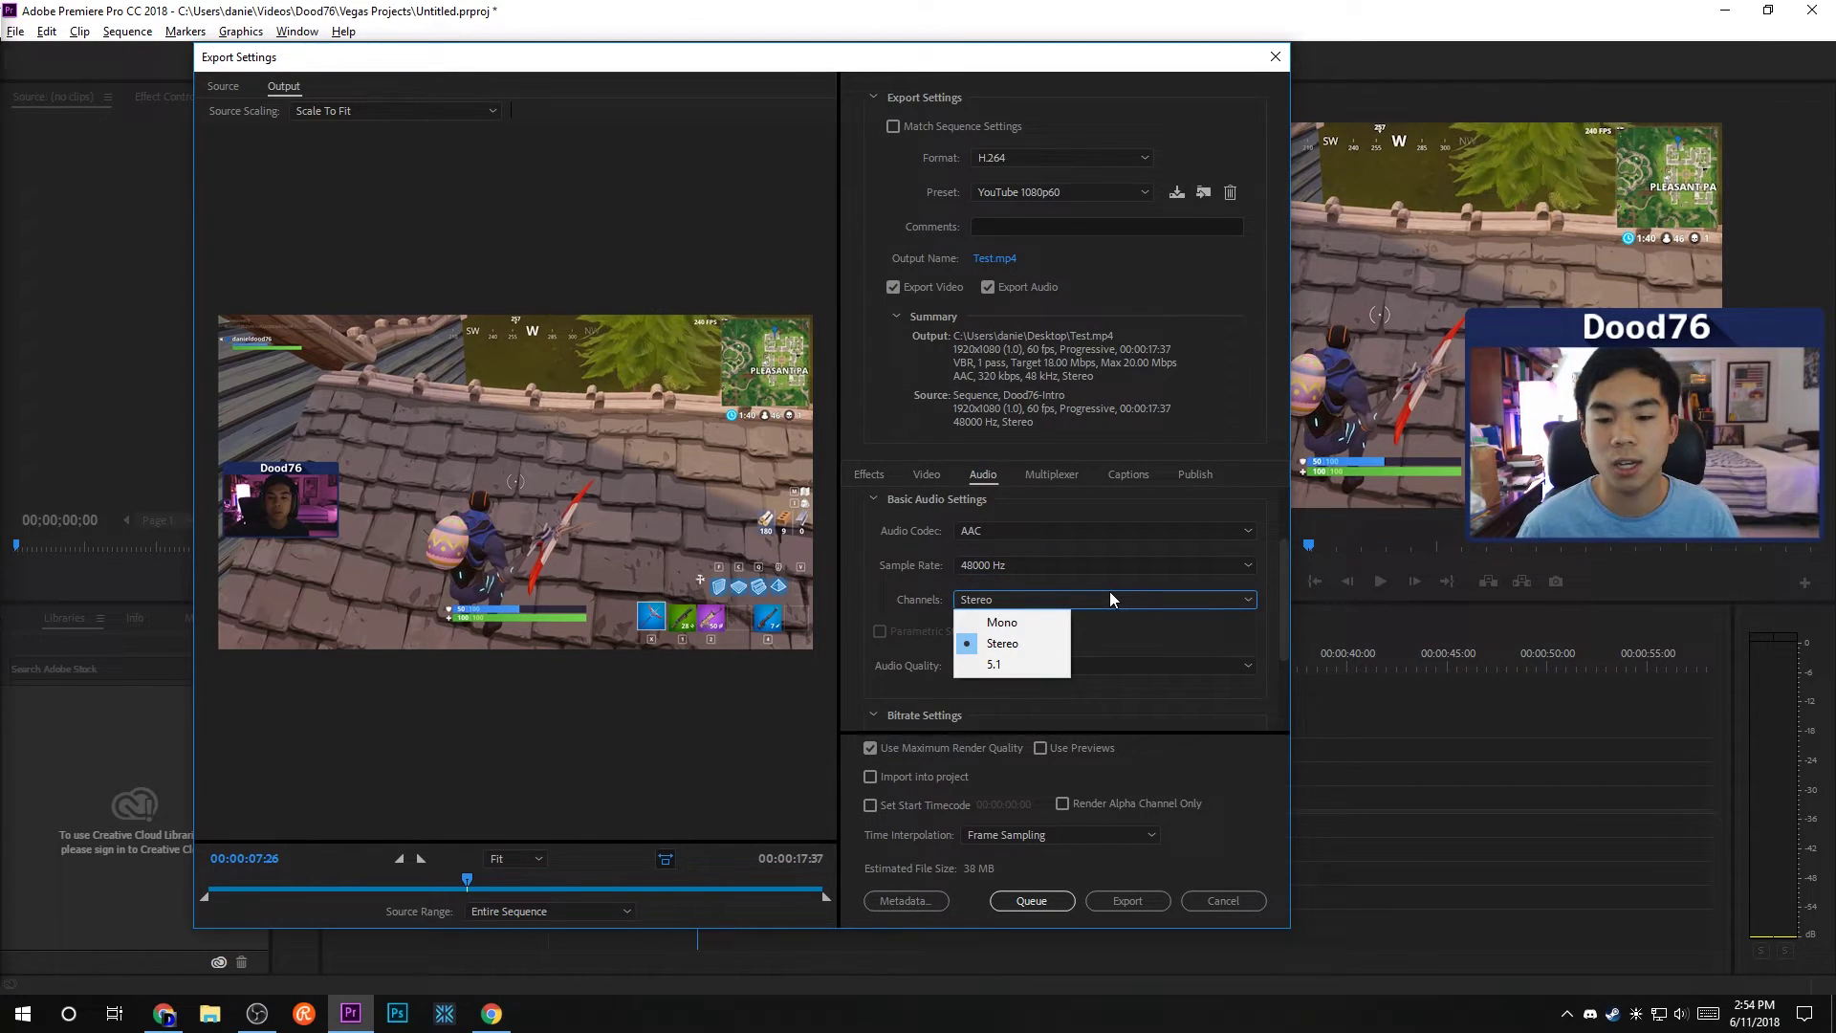
click(1001, 643)
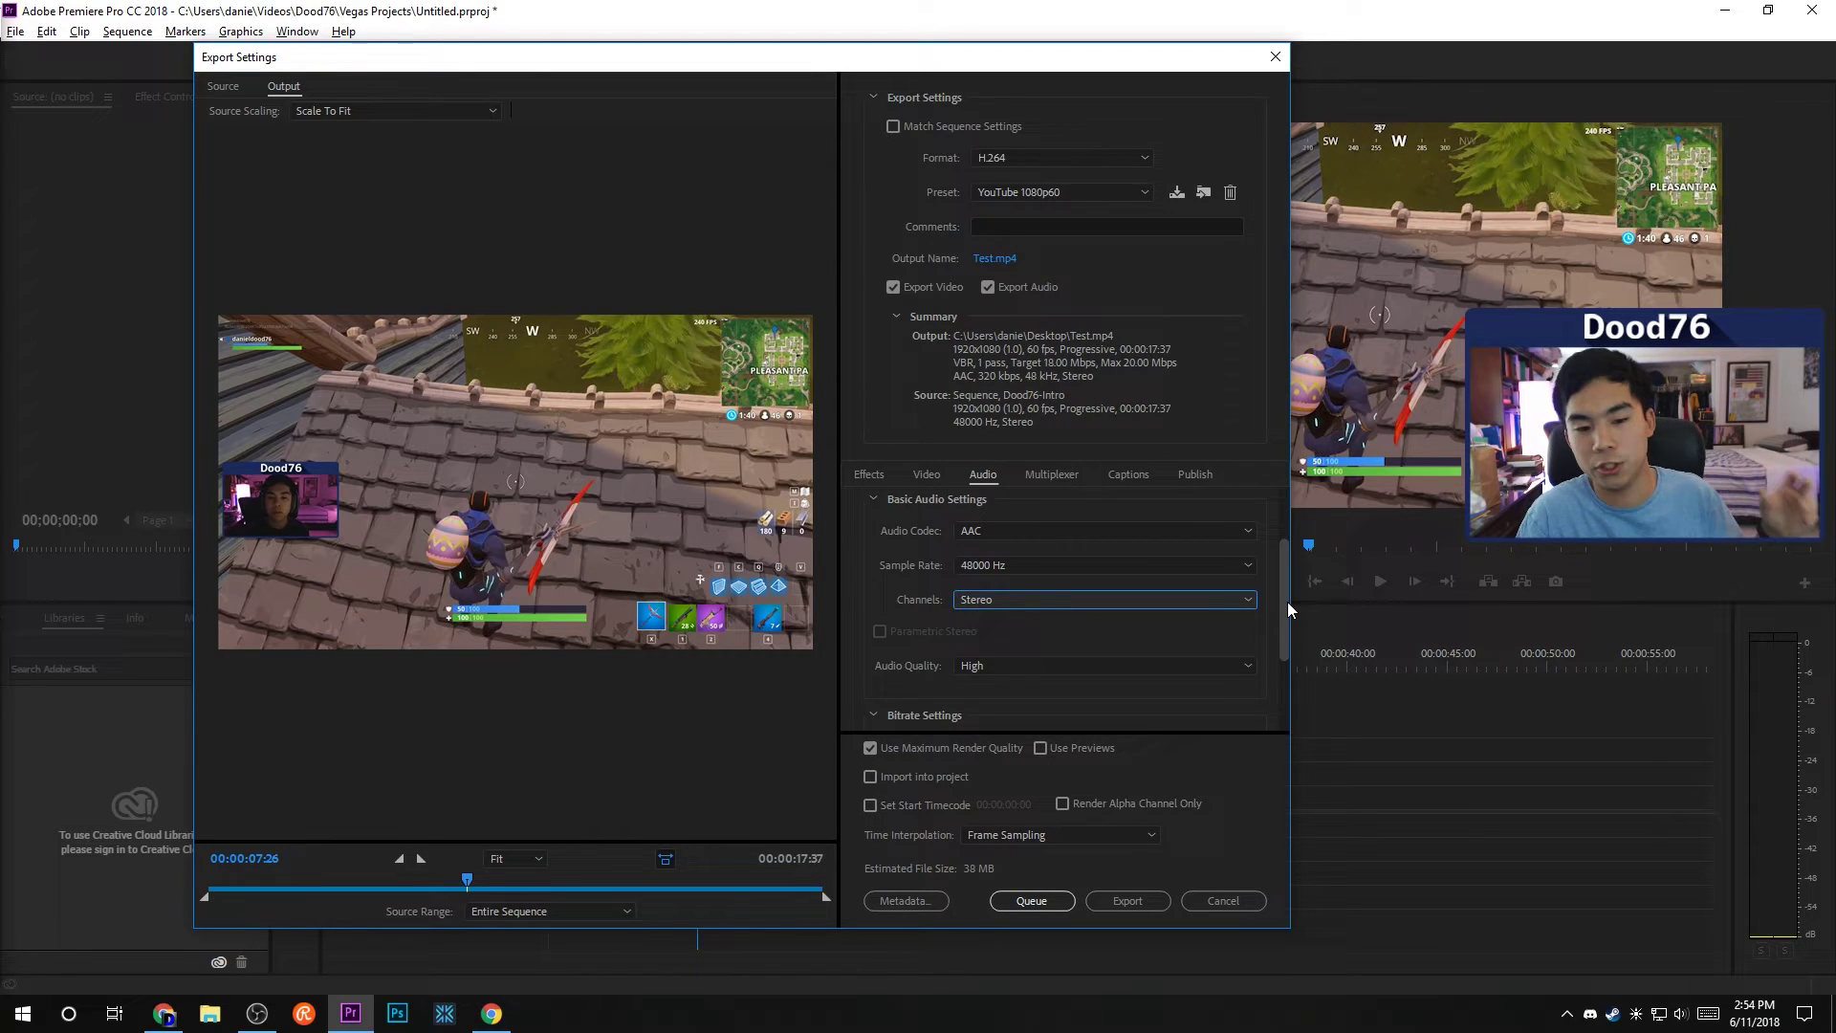
click(1191, 600)
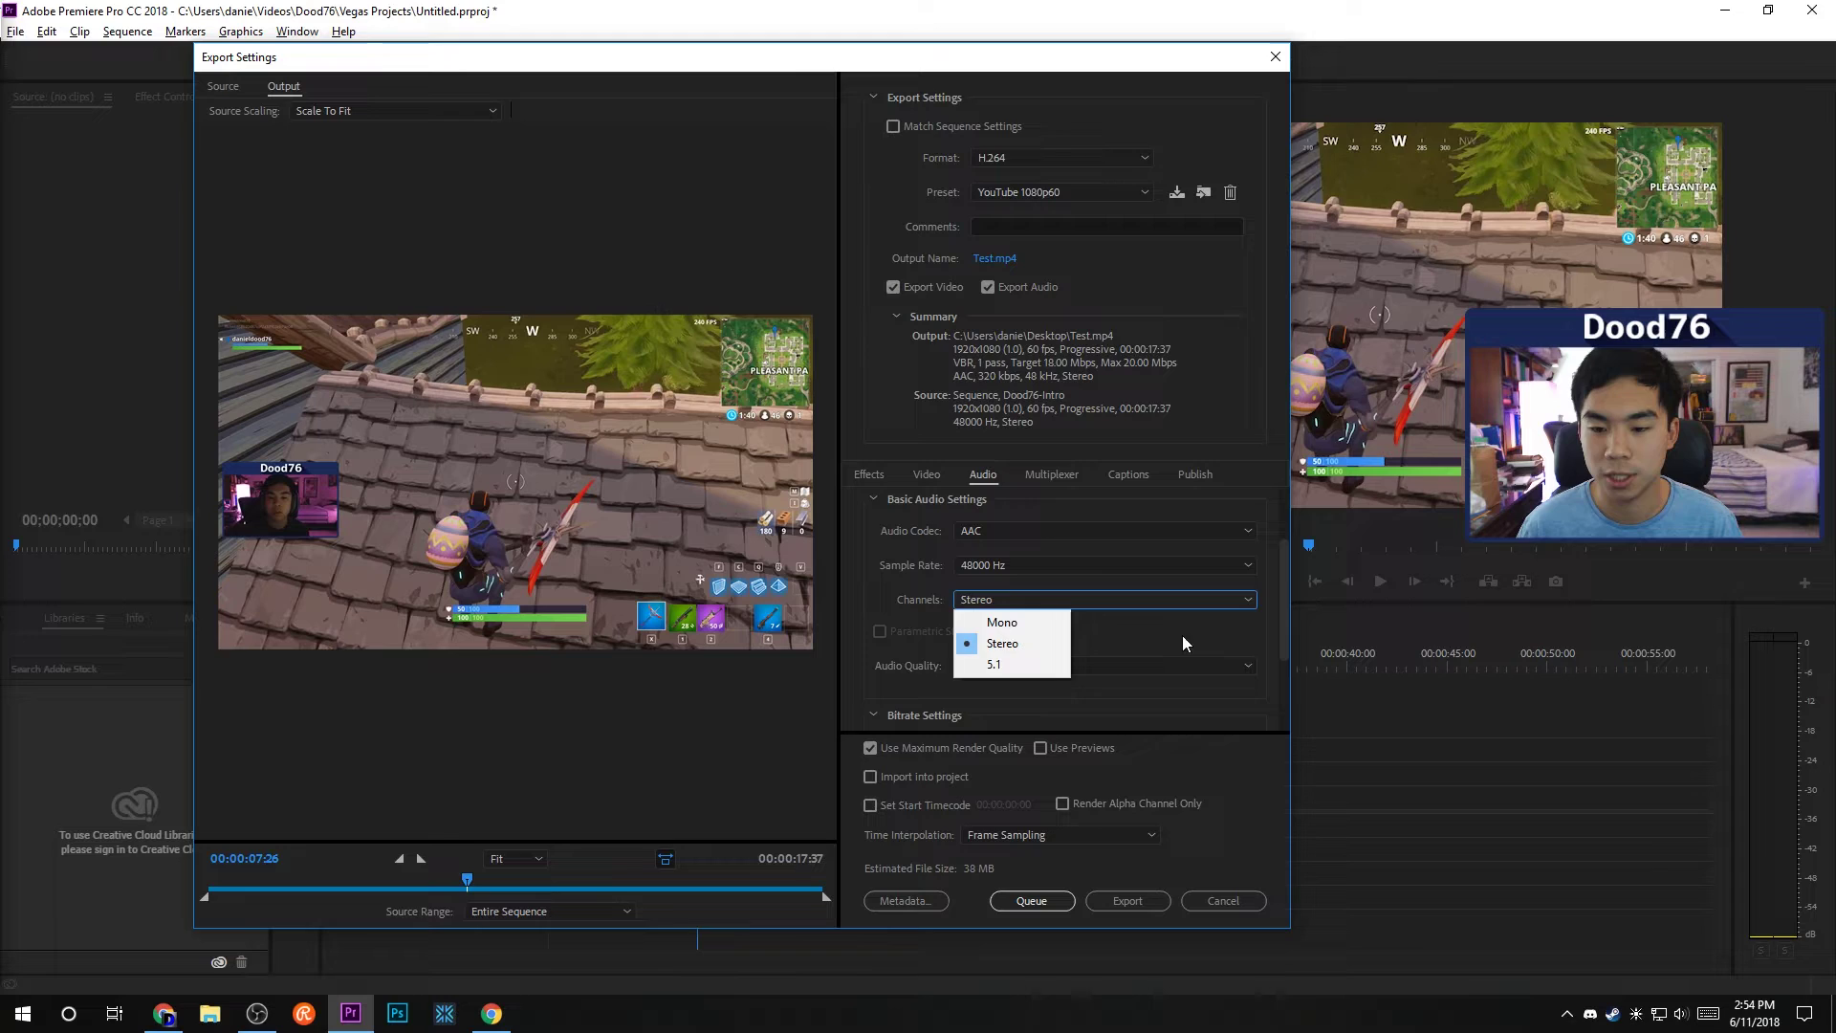
click(1188, 632)
click(1191, 602)
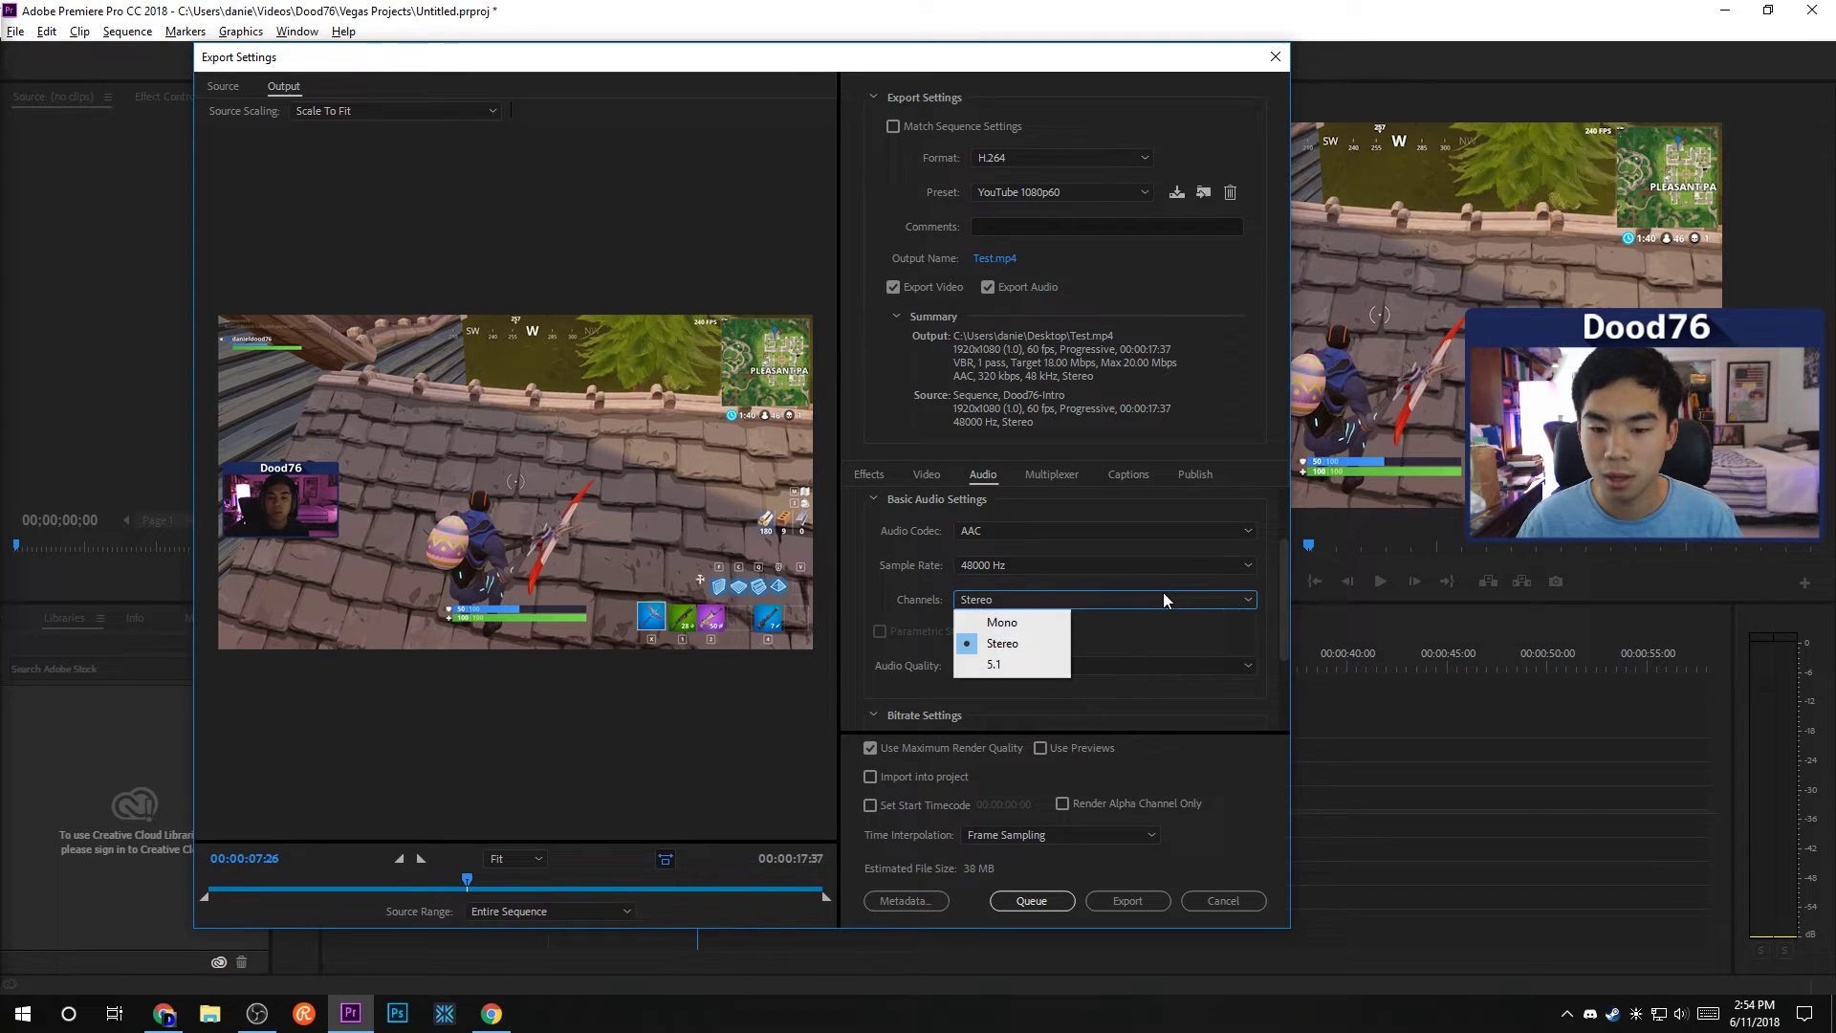
click(1126, 627)
scroll(1285, 588, down, 1)
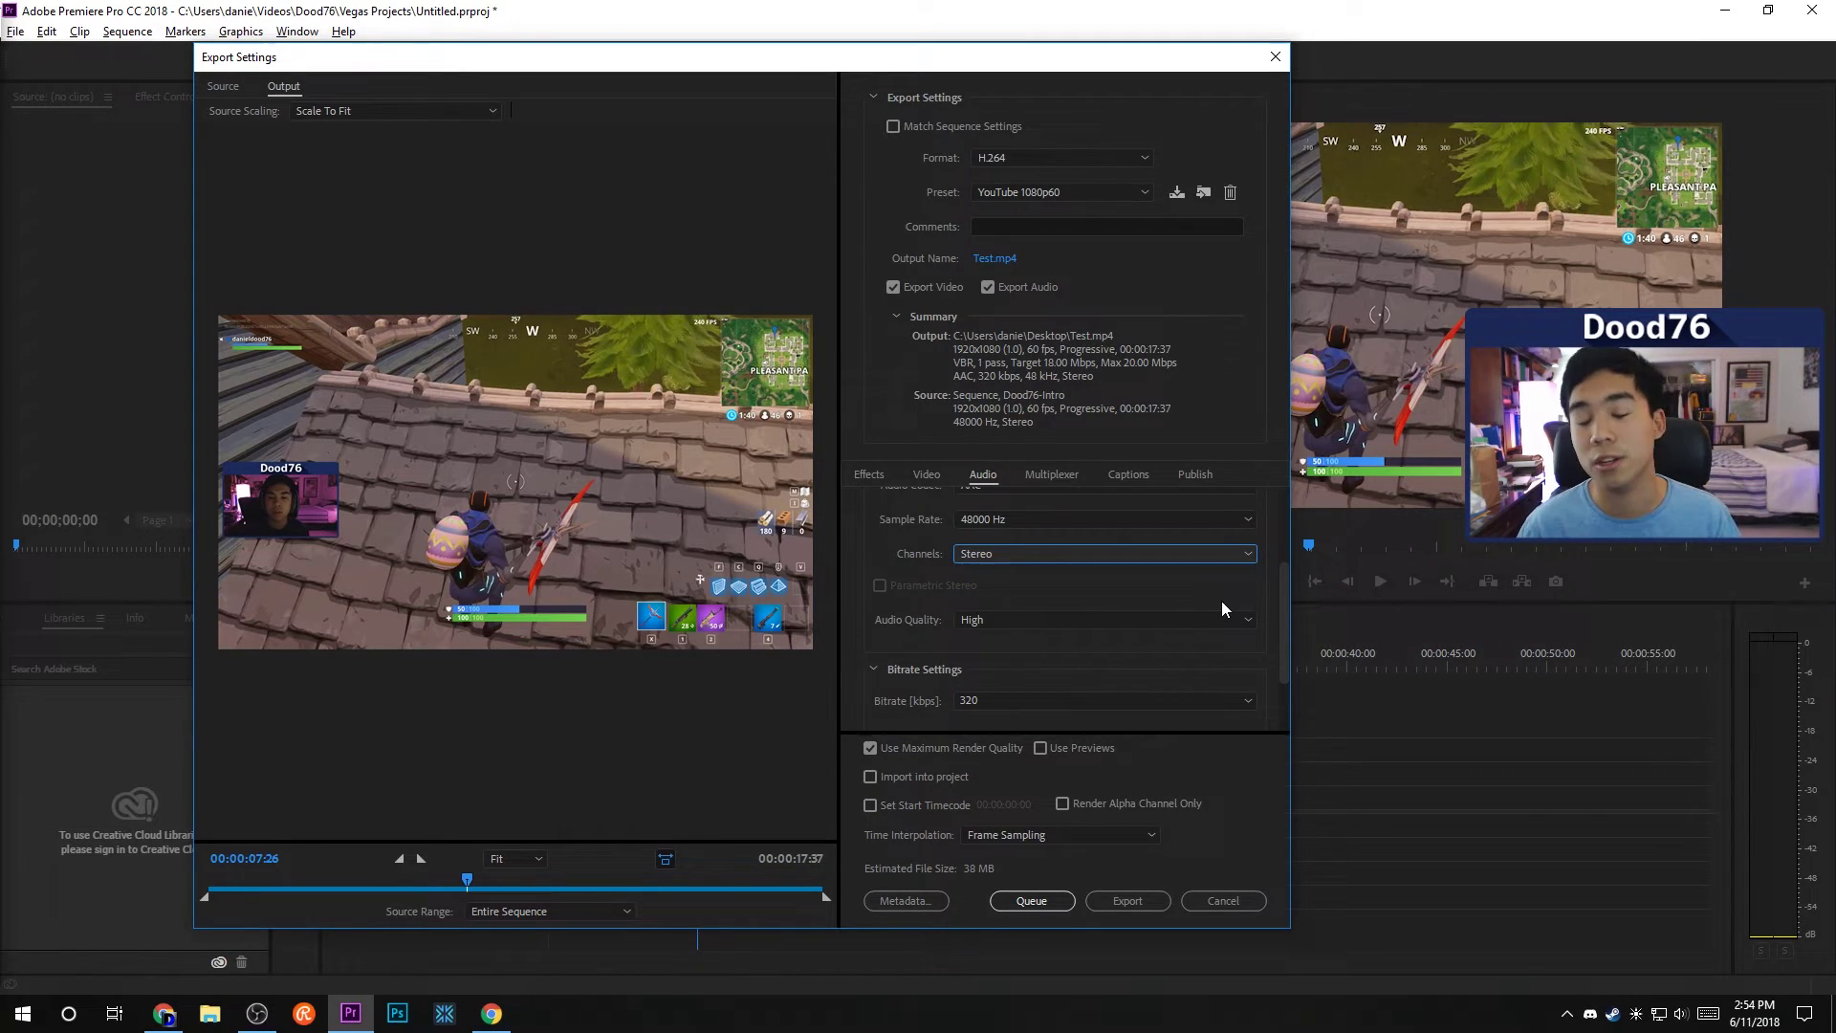
scroll(1284, 595, down, 2)
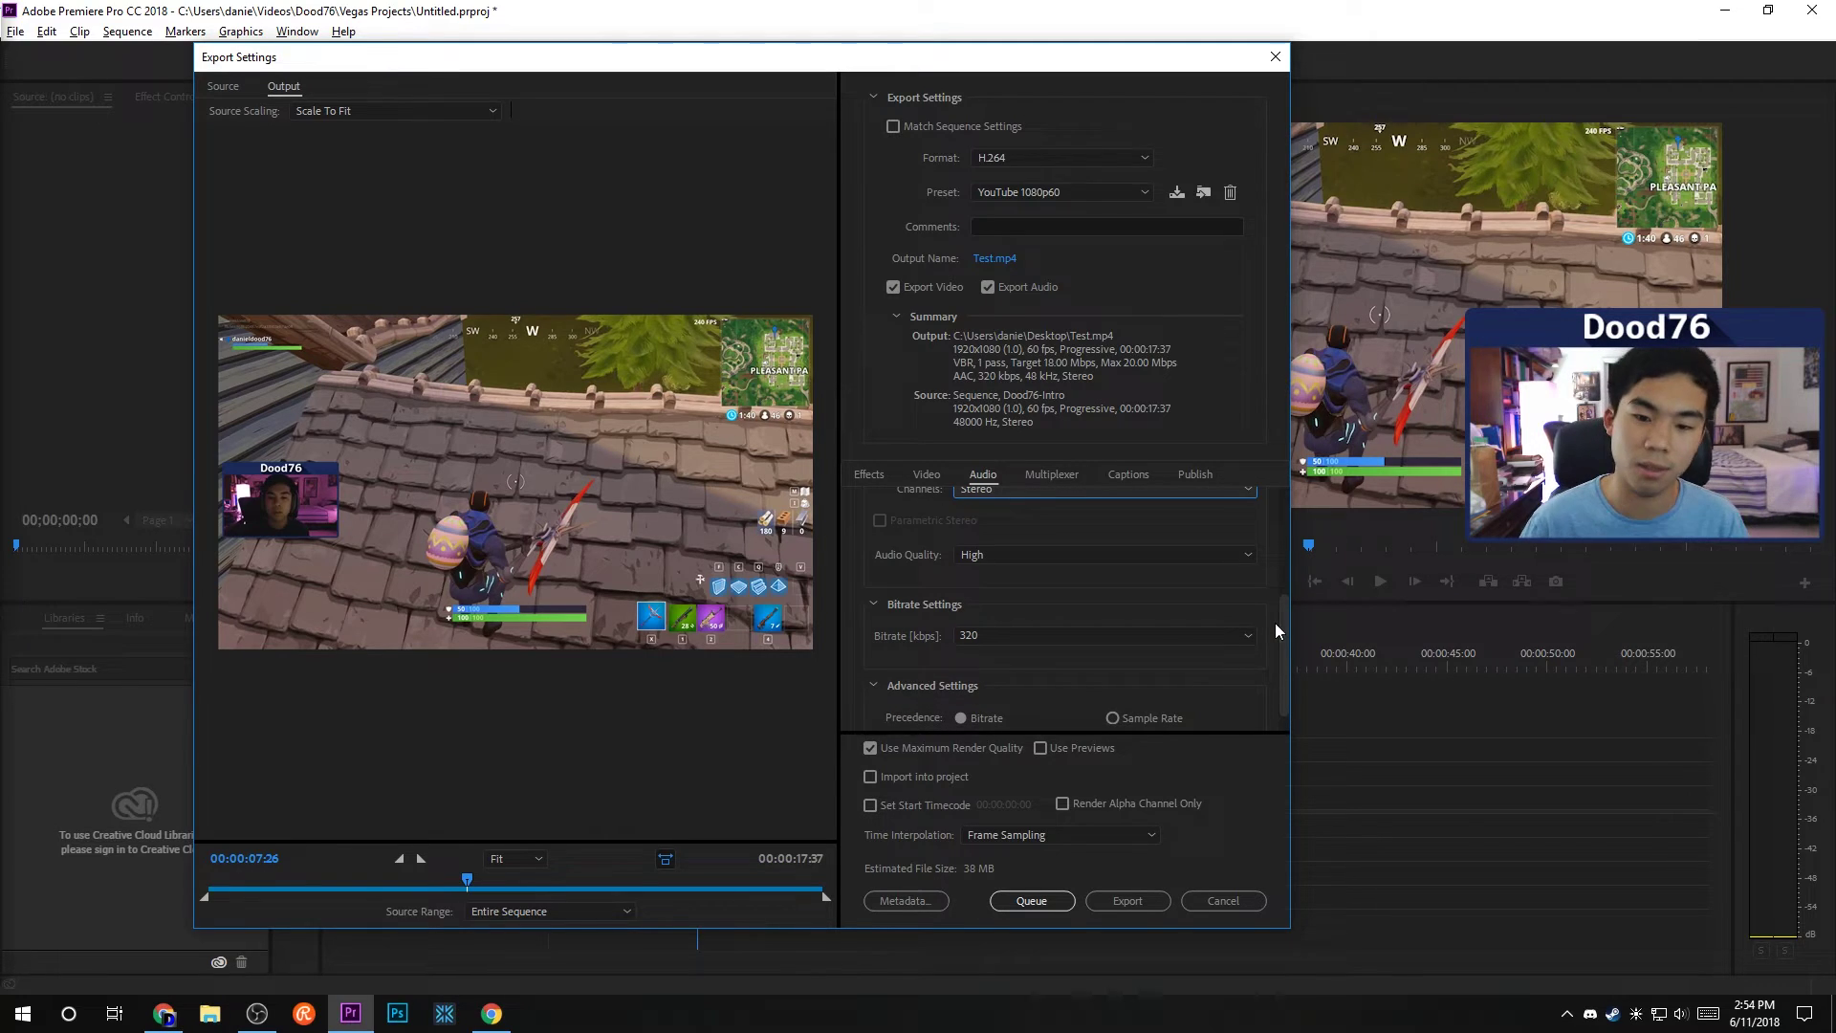
Keep High audio quality and a 320 kbps bitrate, then view the MP4 multiplexer settings.
click(1104, 554)
click(990, 620)
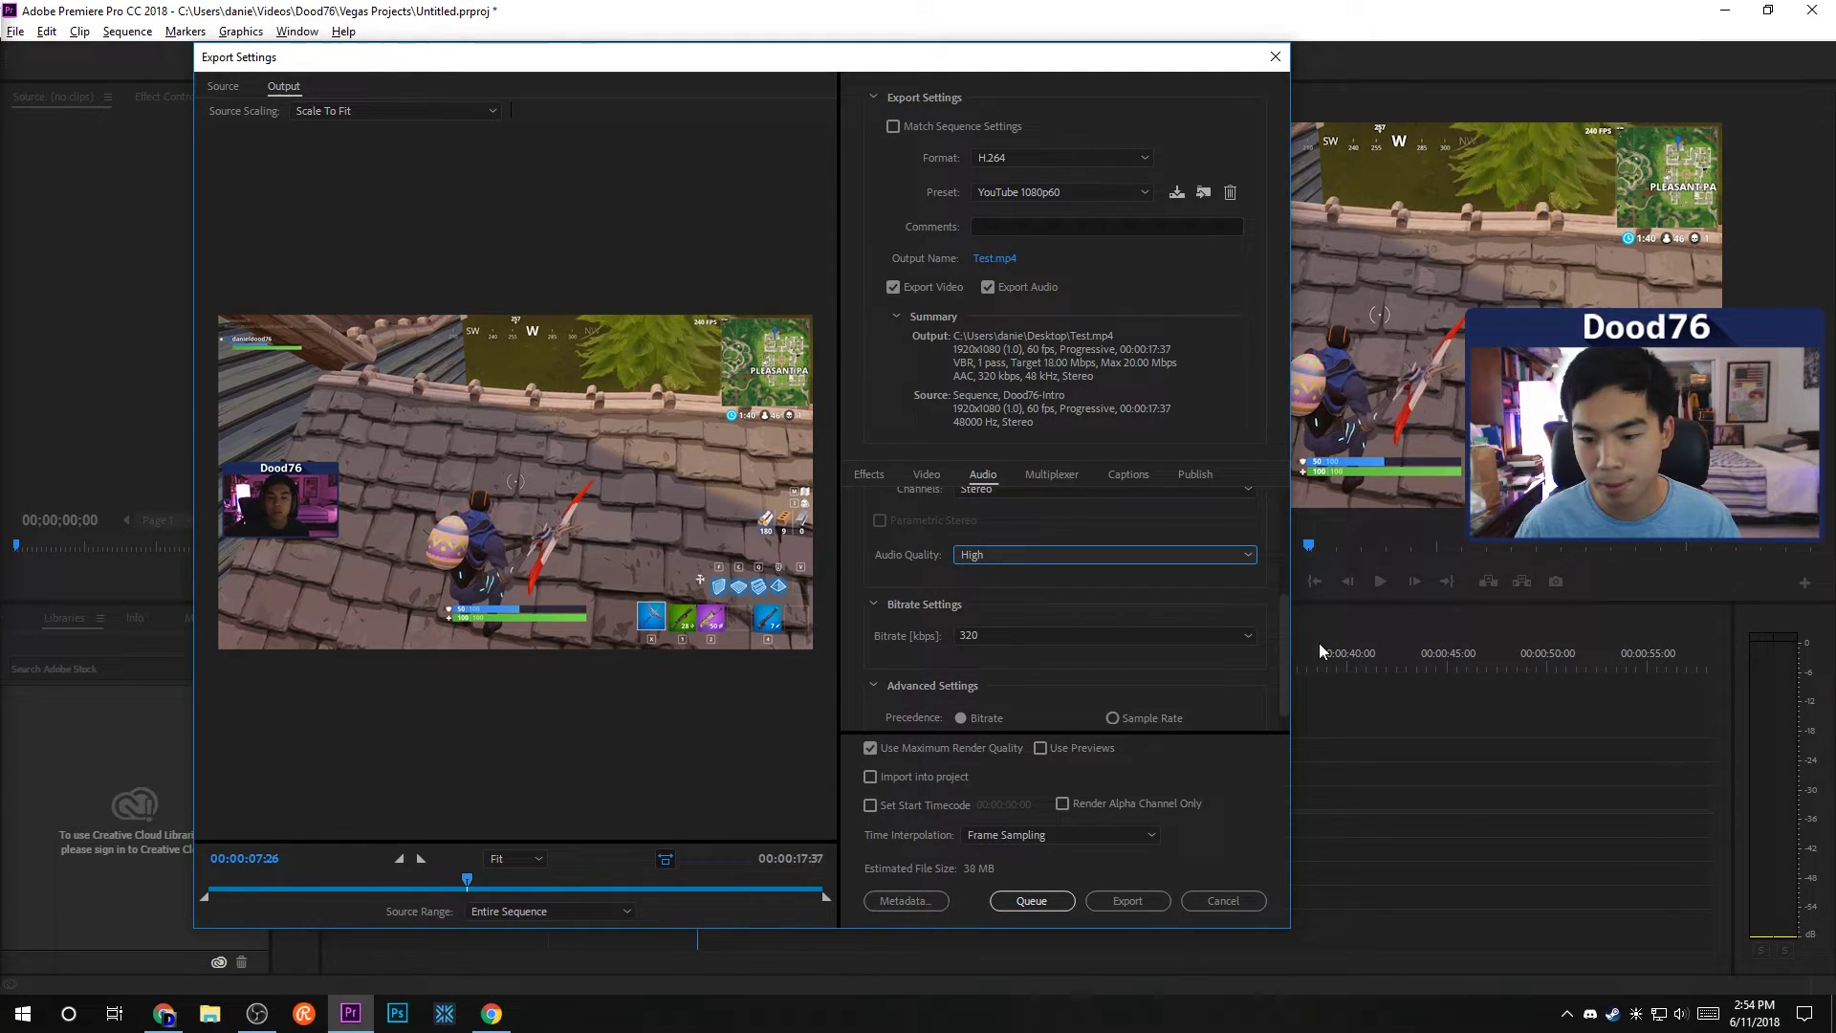
click(1106, 635)
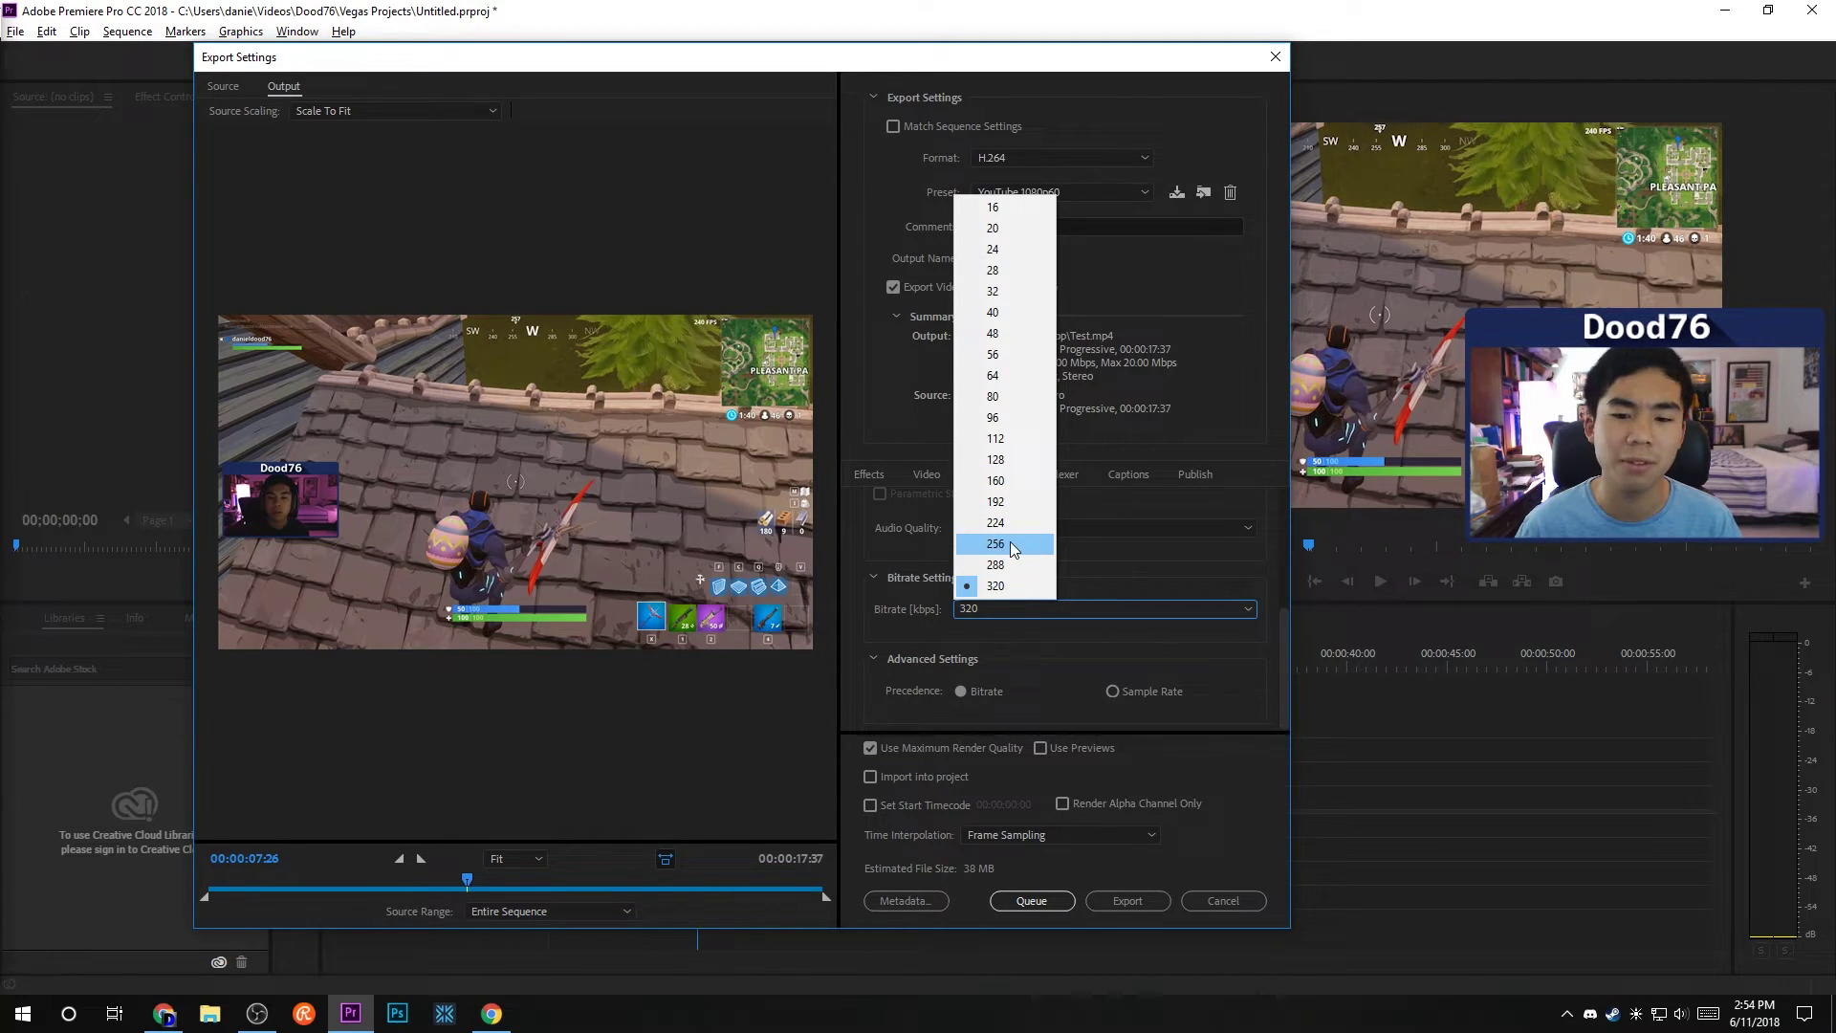
click(1020, 588)
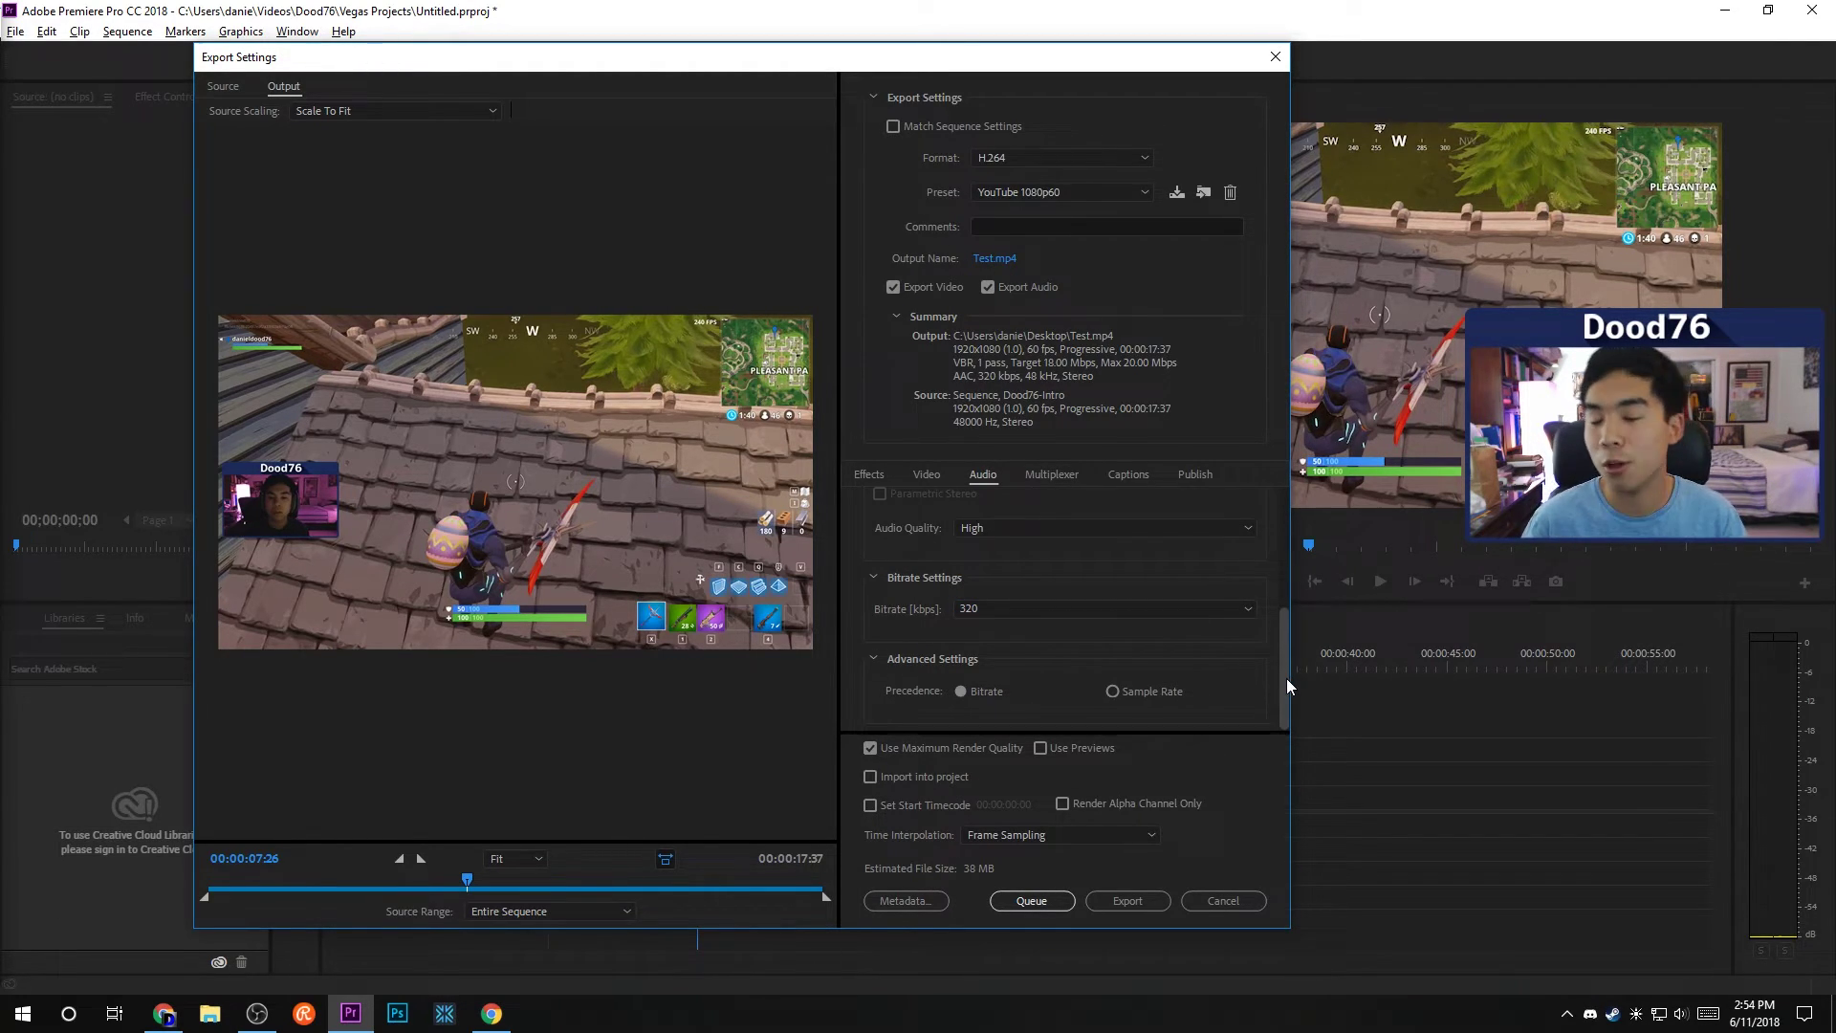
mouse_move(1287, 678)
mouse_down()
mouse_move(1284, 625)
mouse_move(1269, 686)
mouse_up()
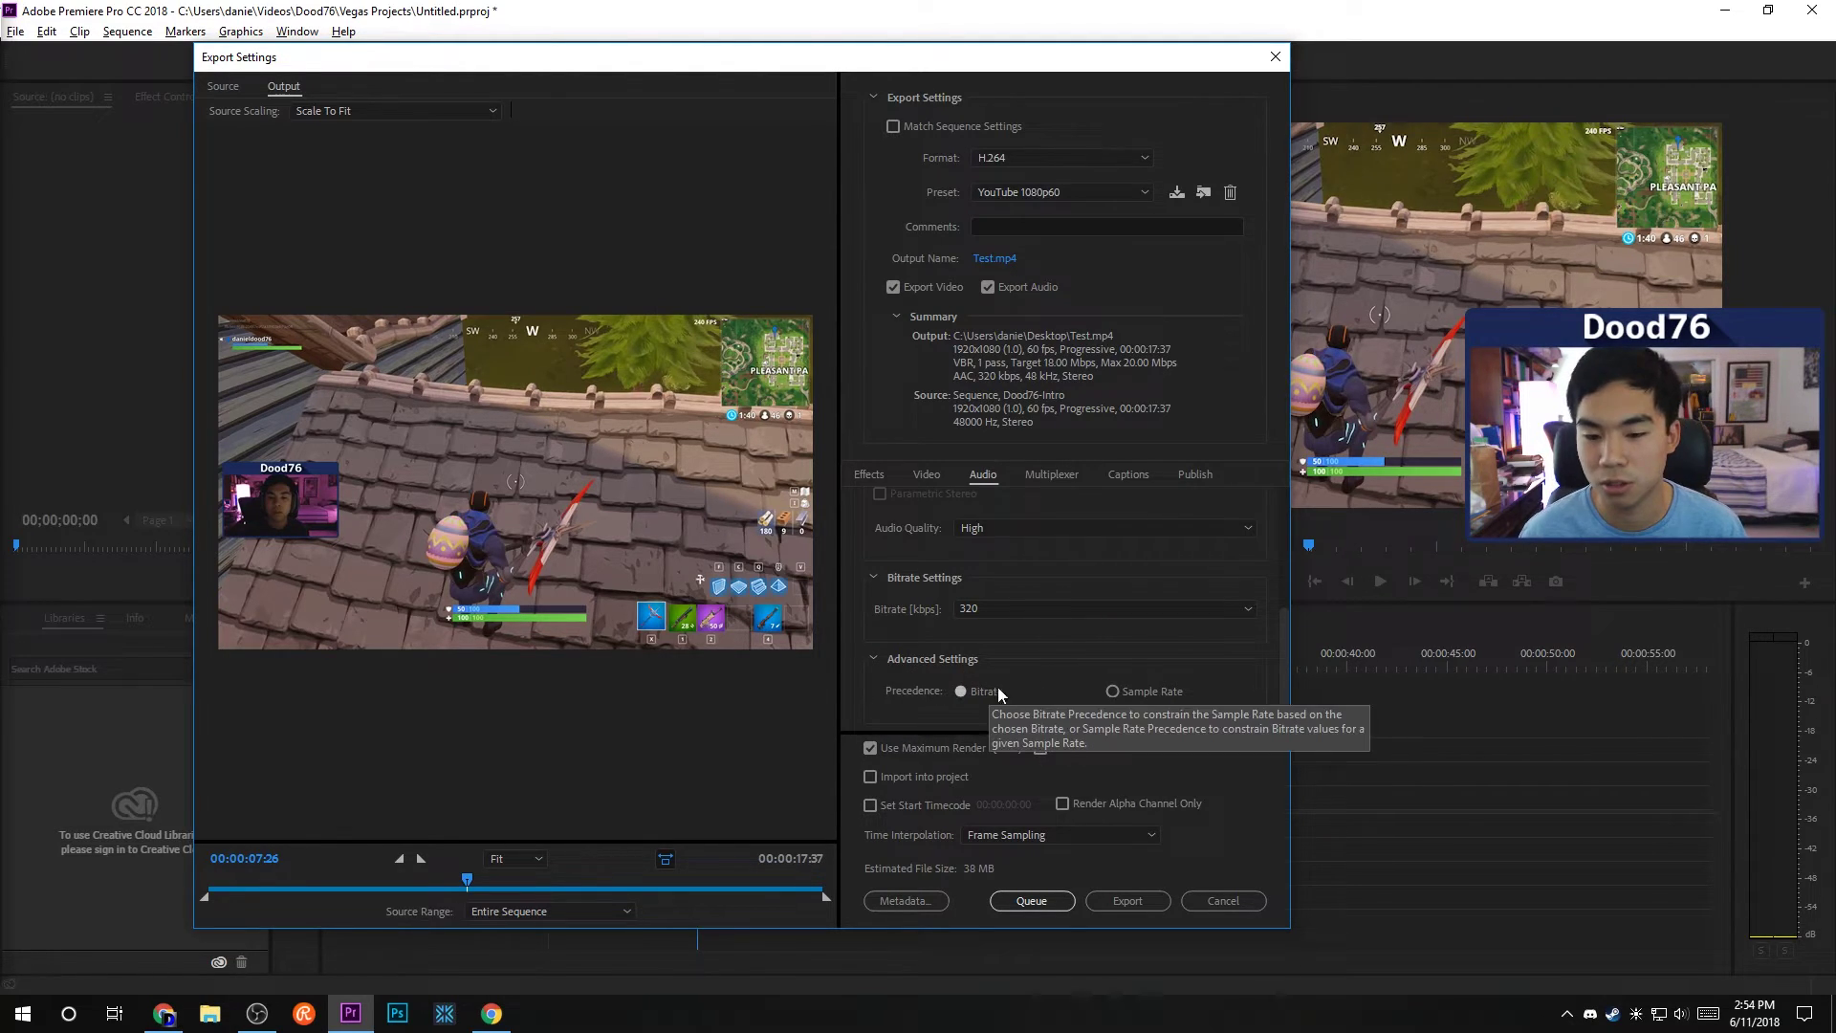
click(1052, 474)
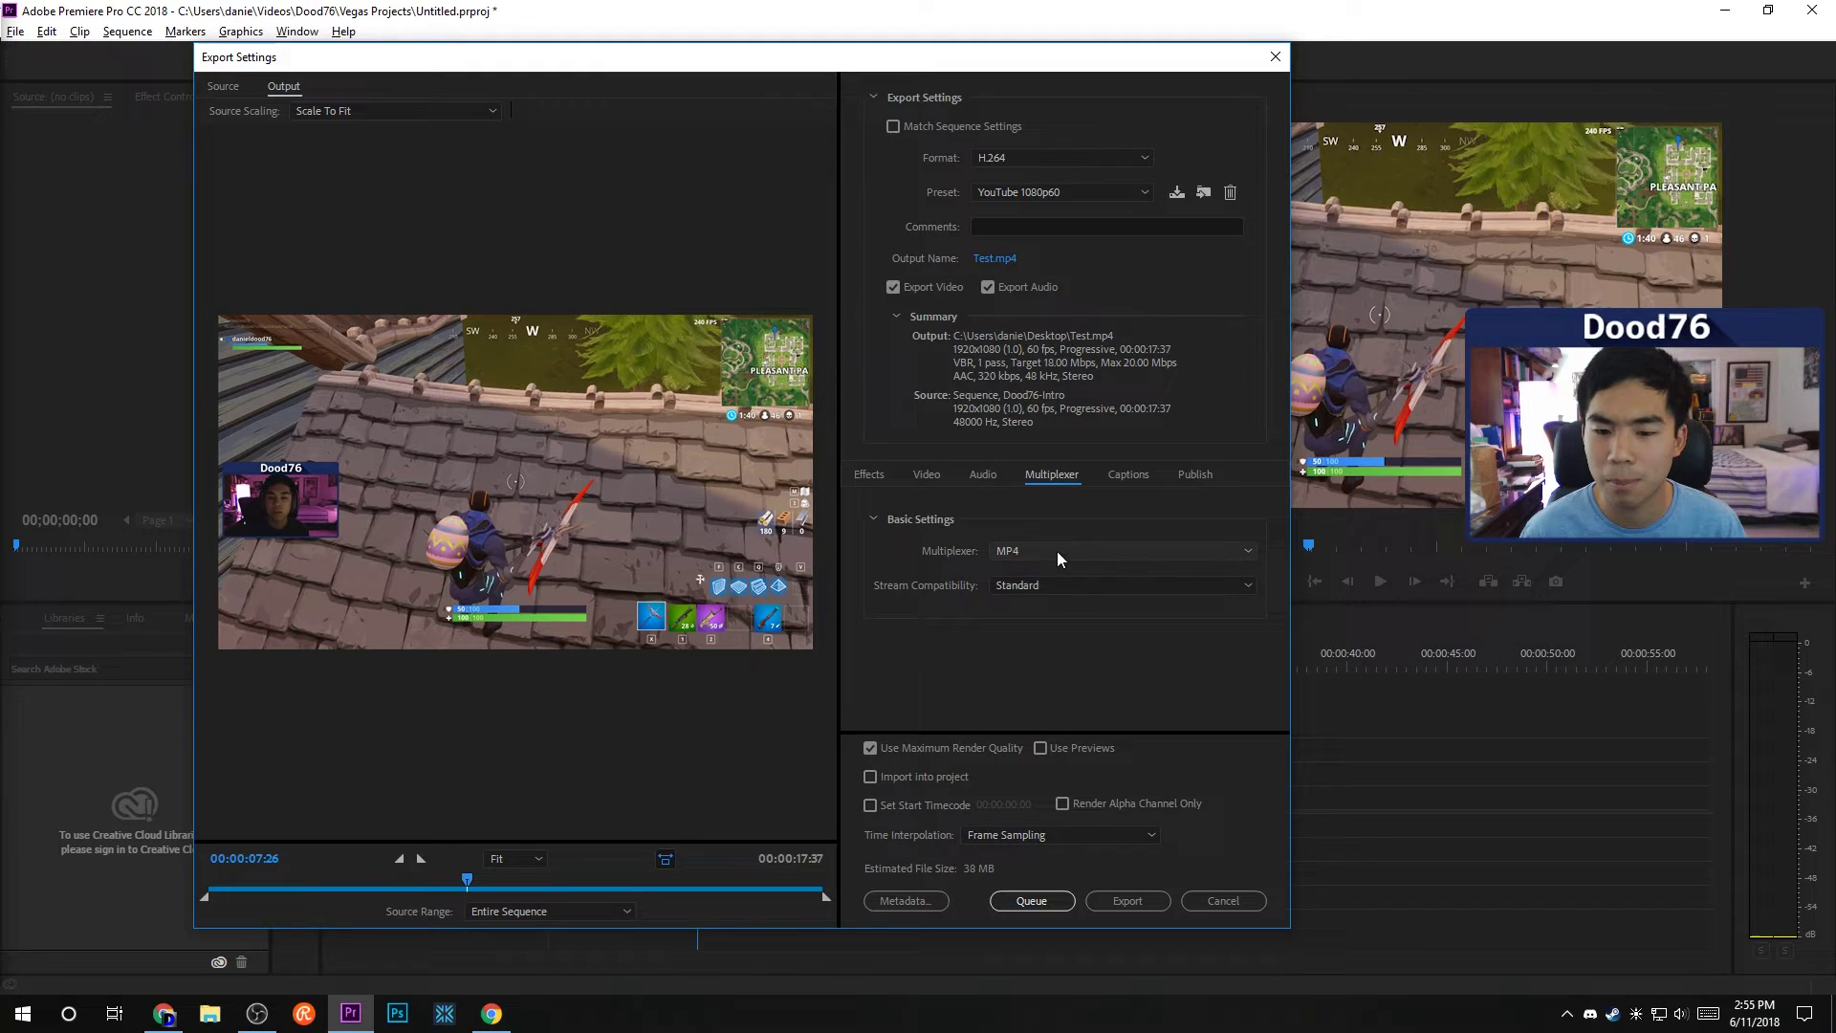
Browse the Captions and Publish tabs, then return to the Video settings.
click(1129, 475)
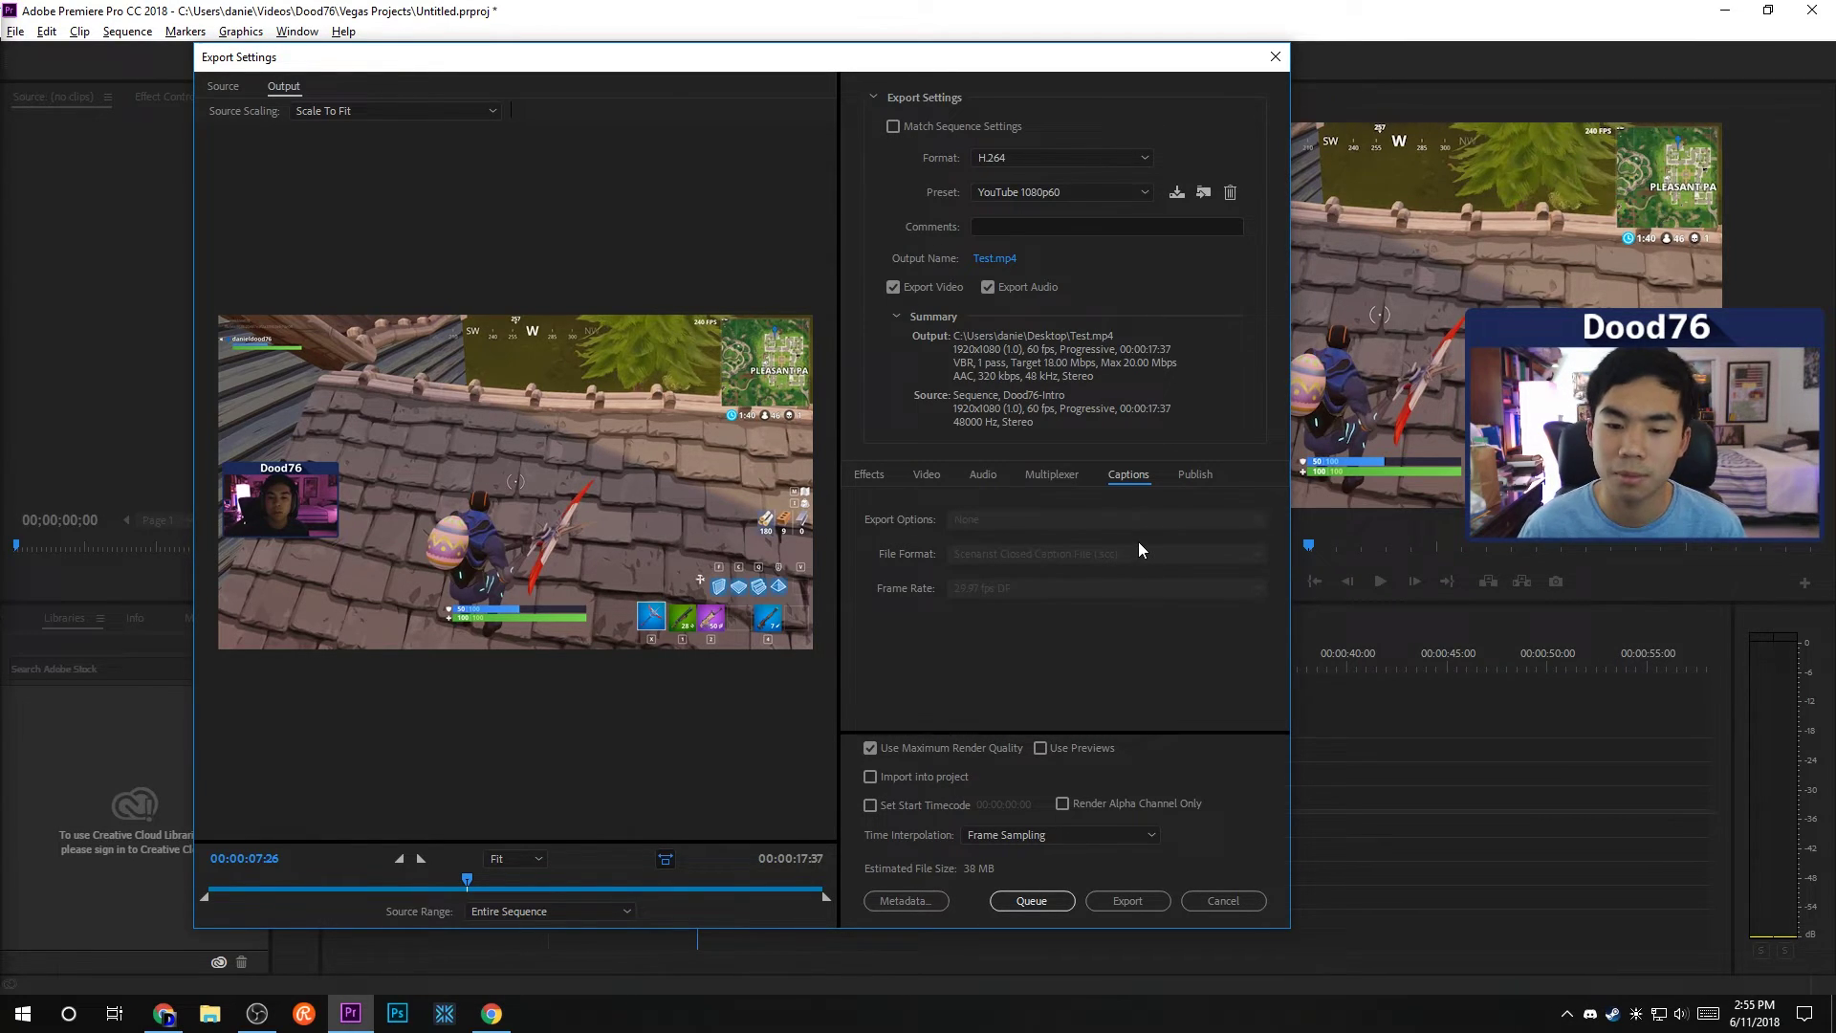
click(1197, 475)
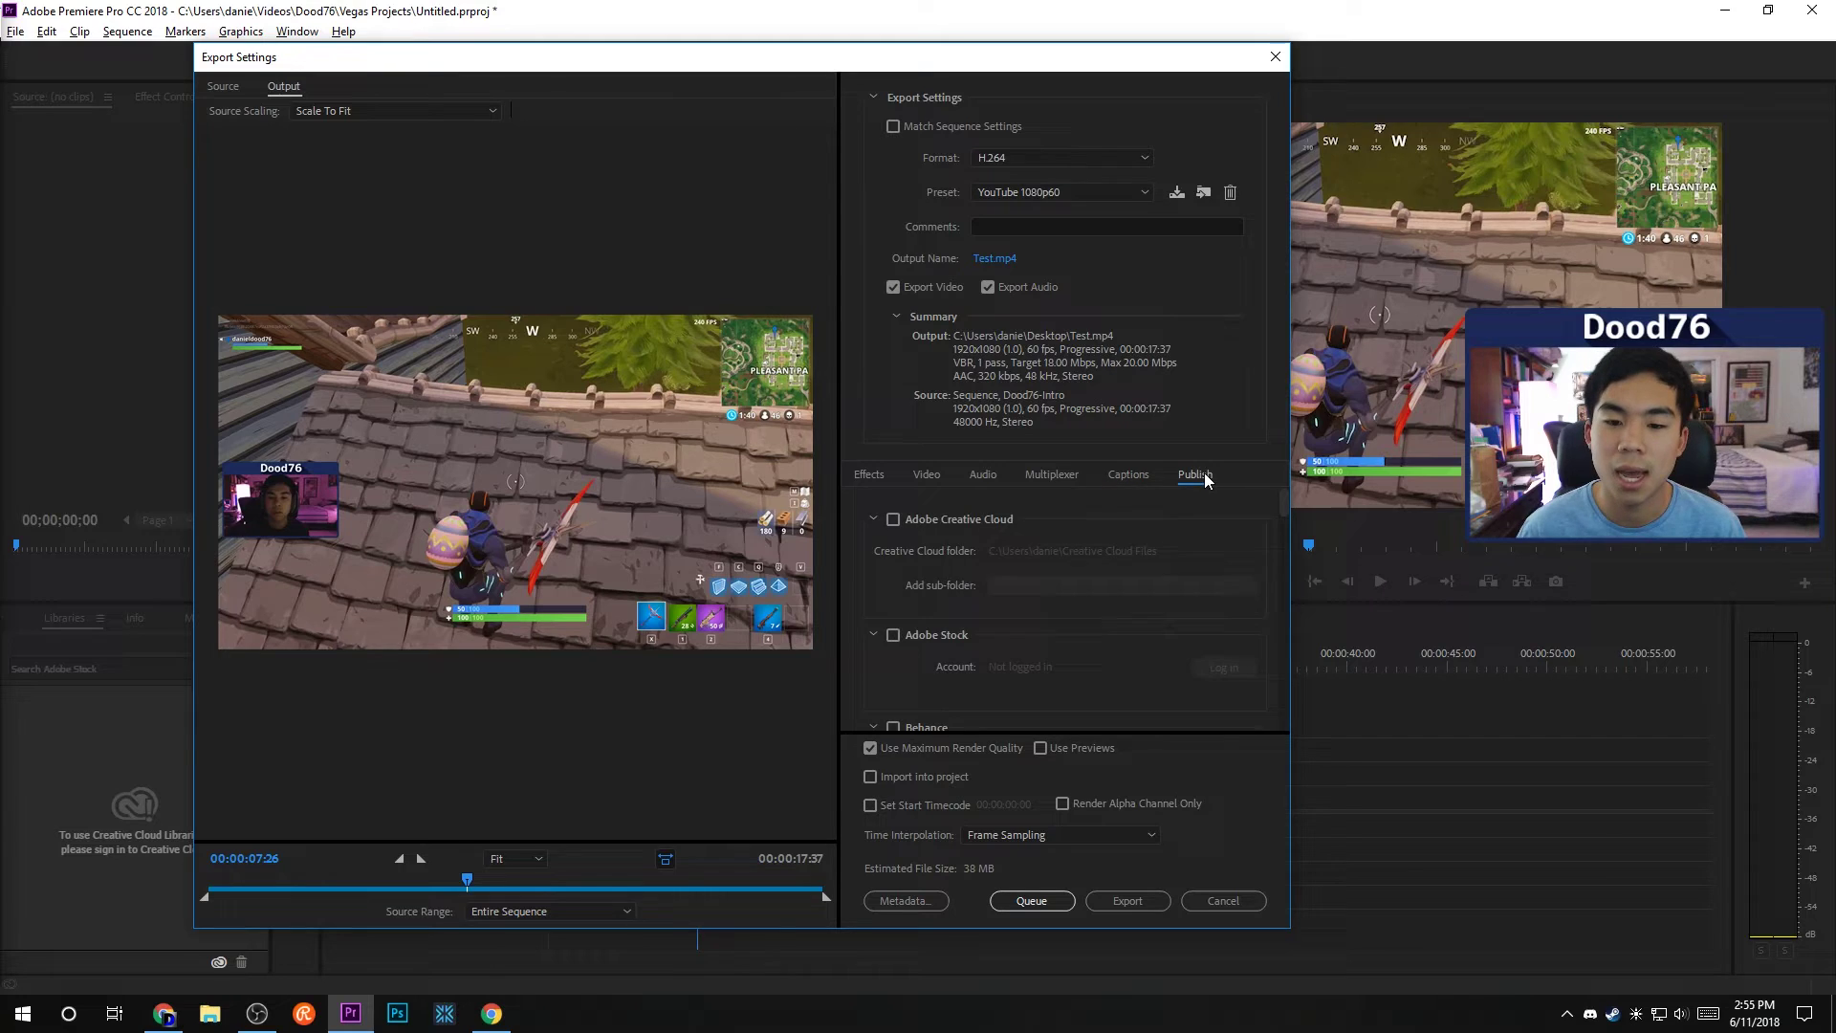
mouse_move(1285, 497)
mouse_down()
mouse_move(1284, 614)
mouse_move(1278, 484)
mouse_up()
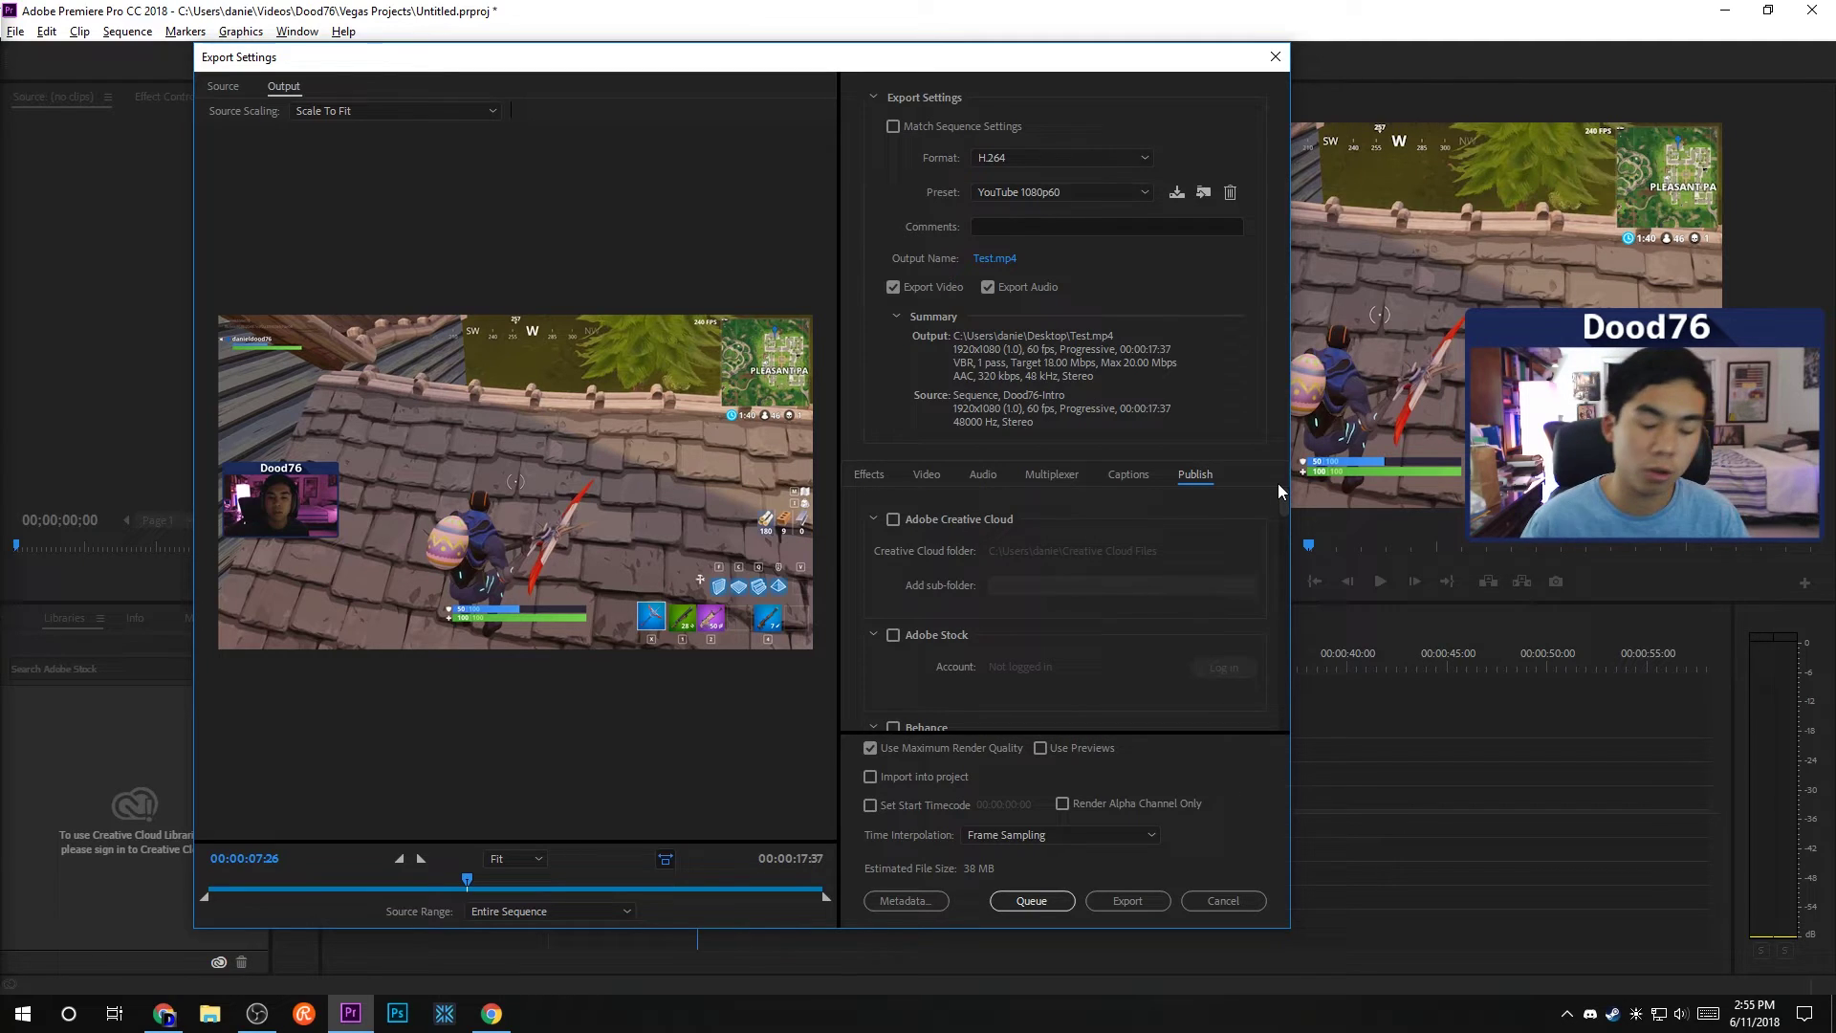
mouse_move(1288, 505)
mouse_down()
mouse_move(1275, 673)
mouse_move(1278, 501)
mouse_up()
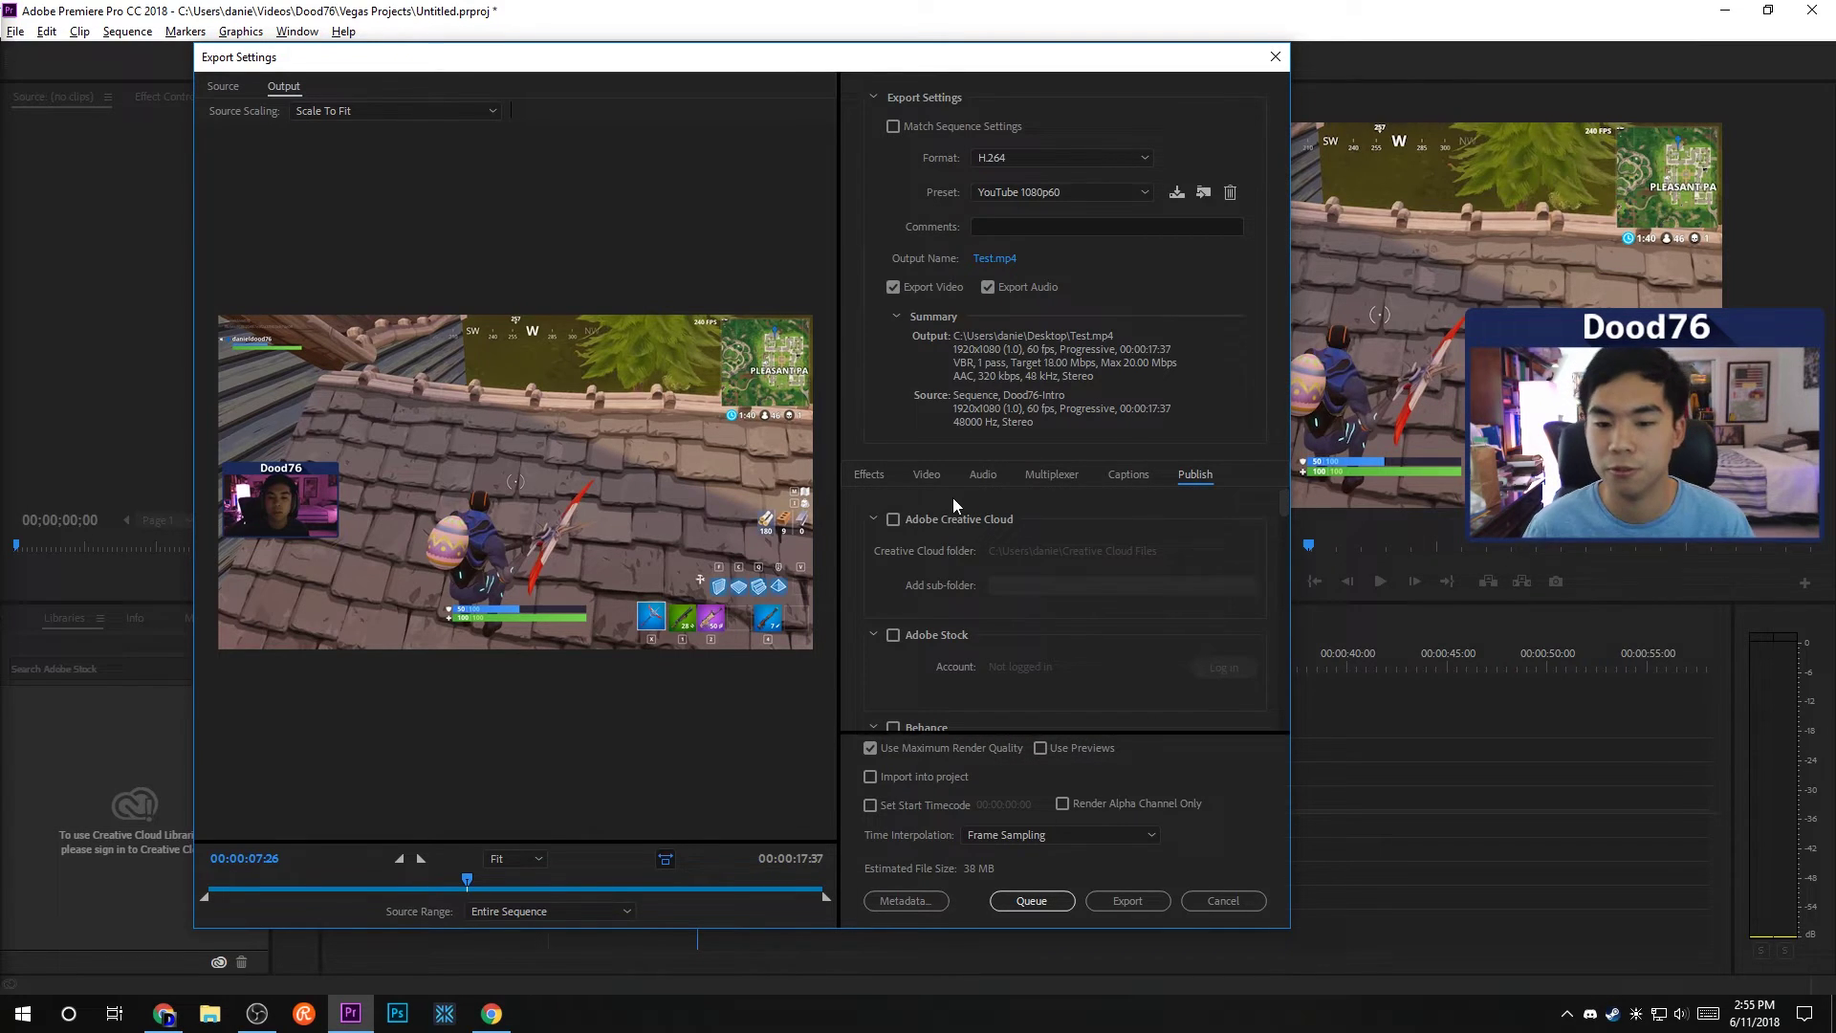
drag(1286, 509, 1273, 481)
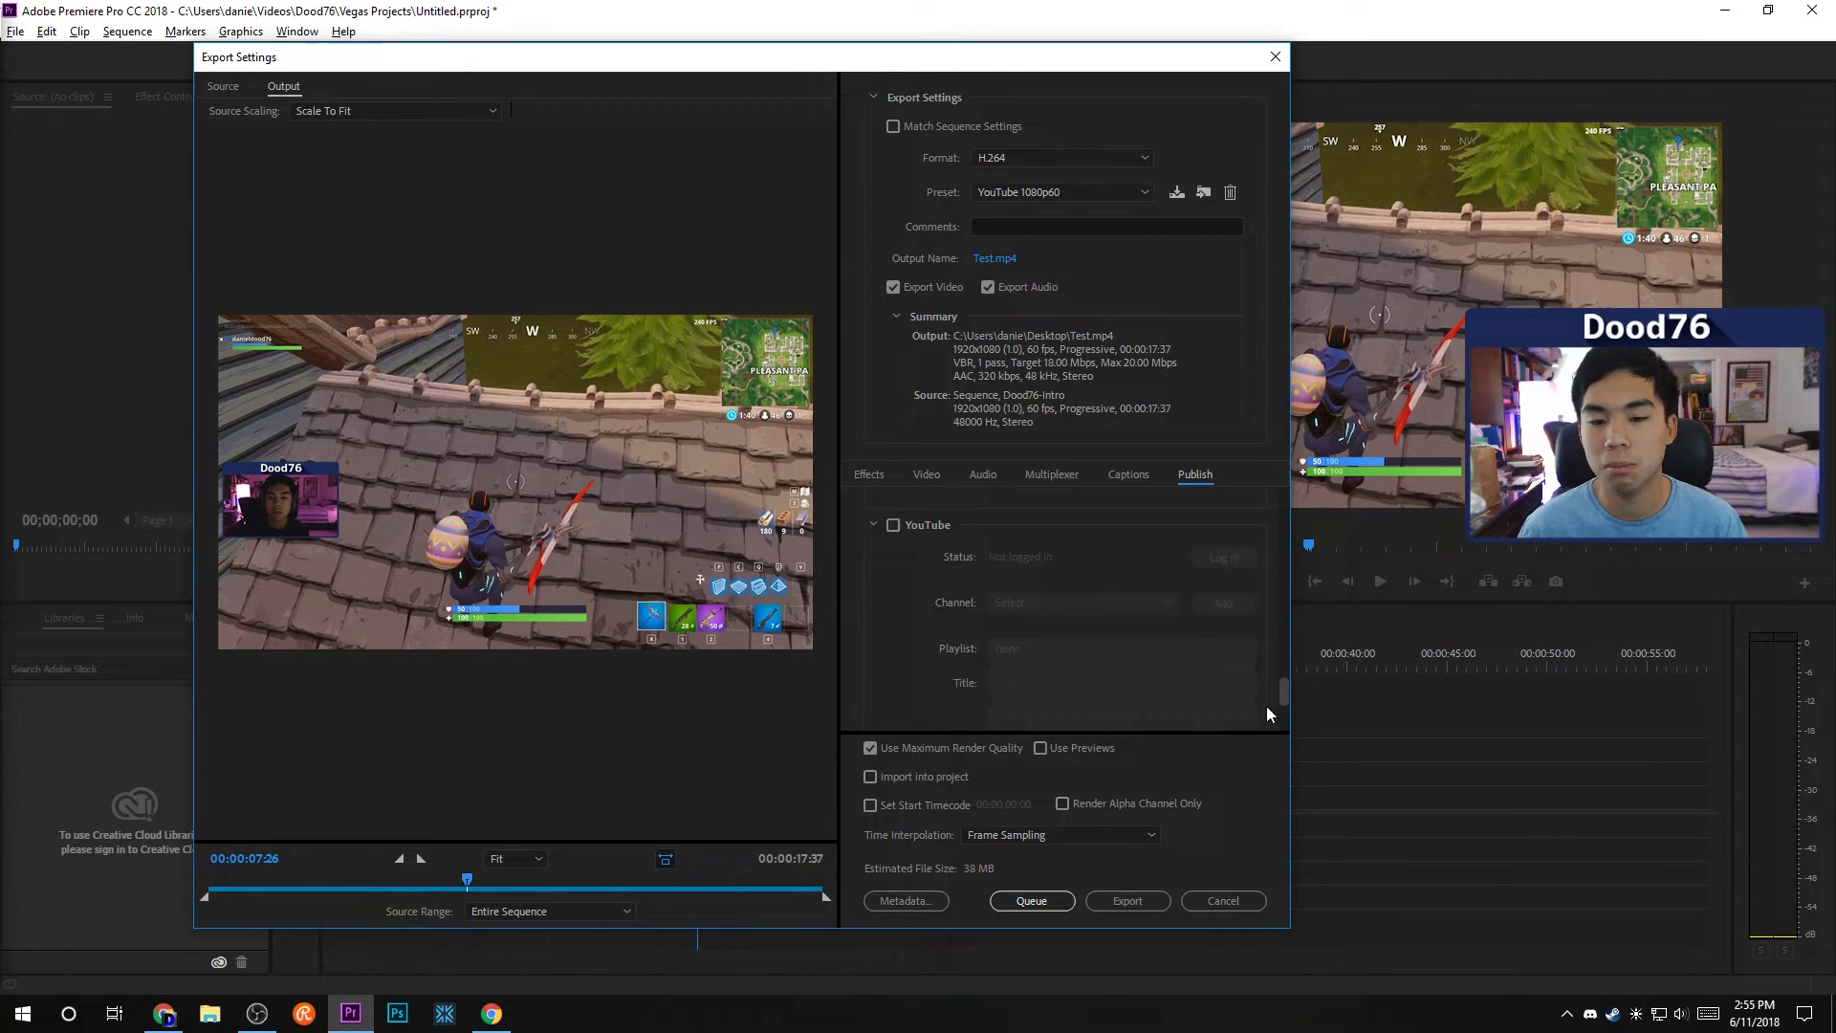
click(926, 474)
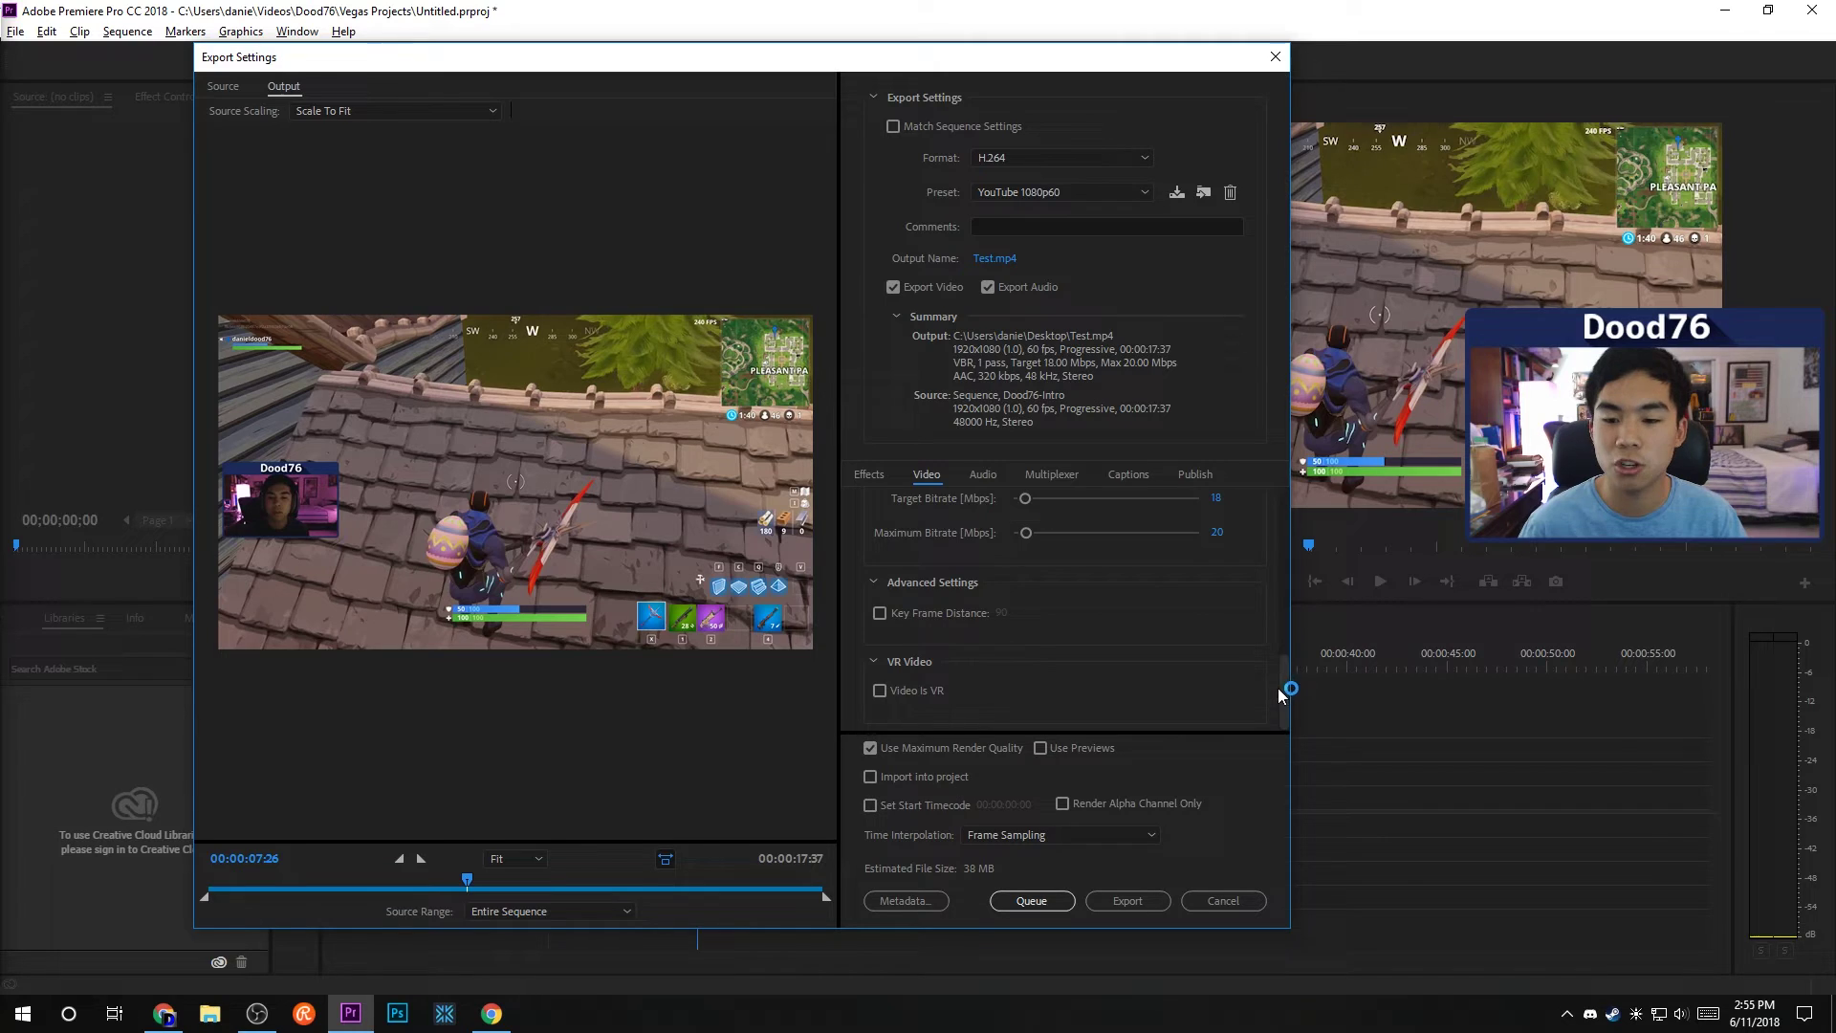
drag(1287, 696, 1282, 499)
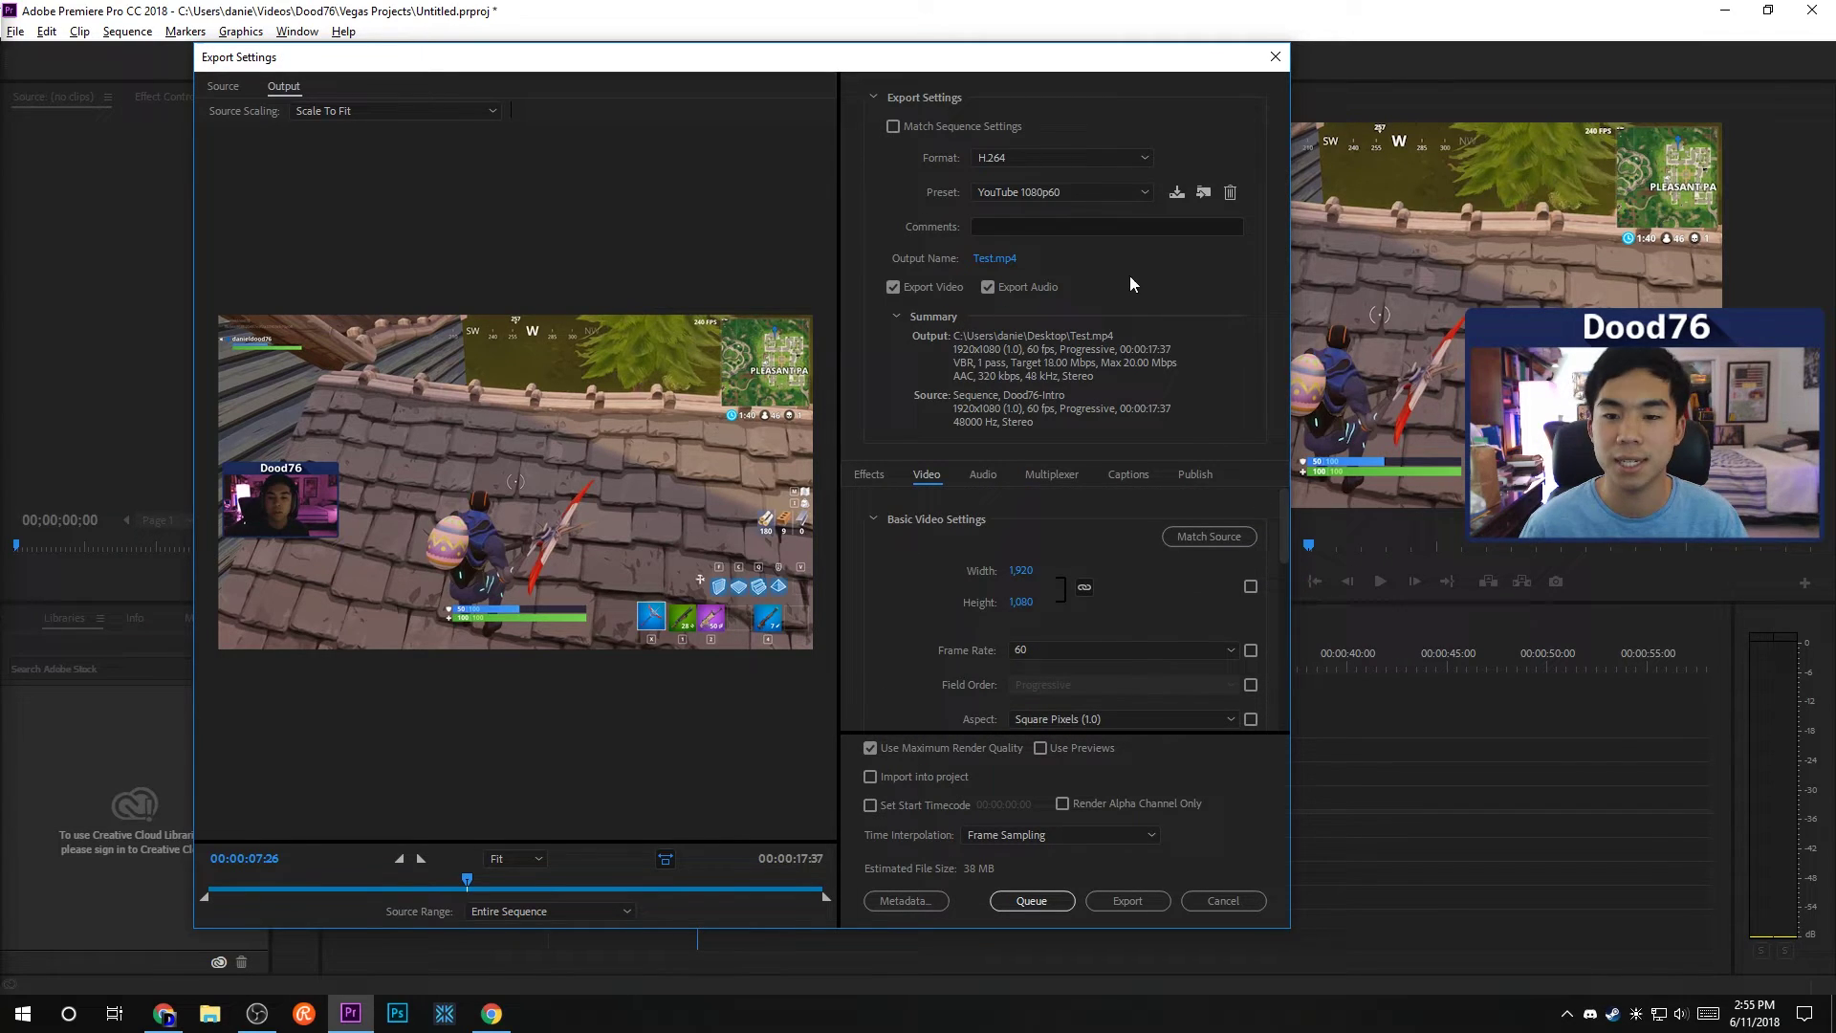
click(1174, 197)
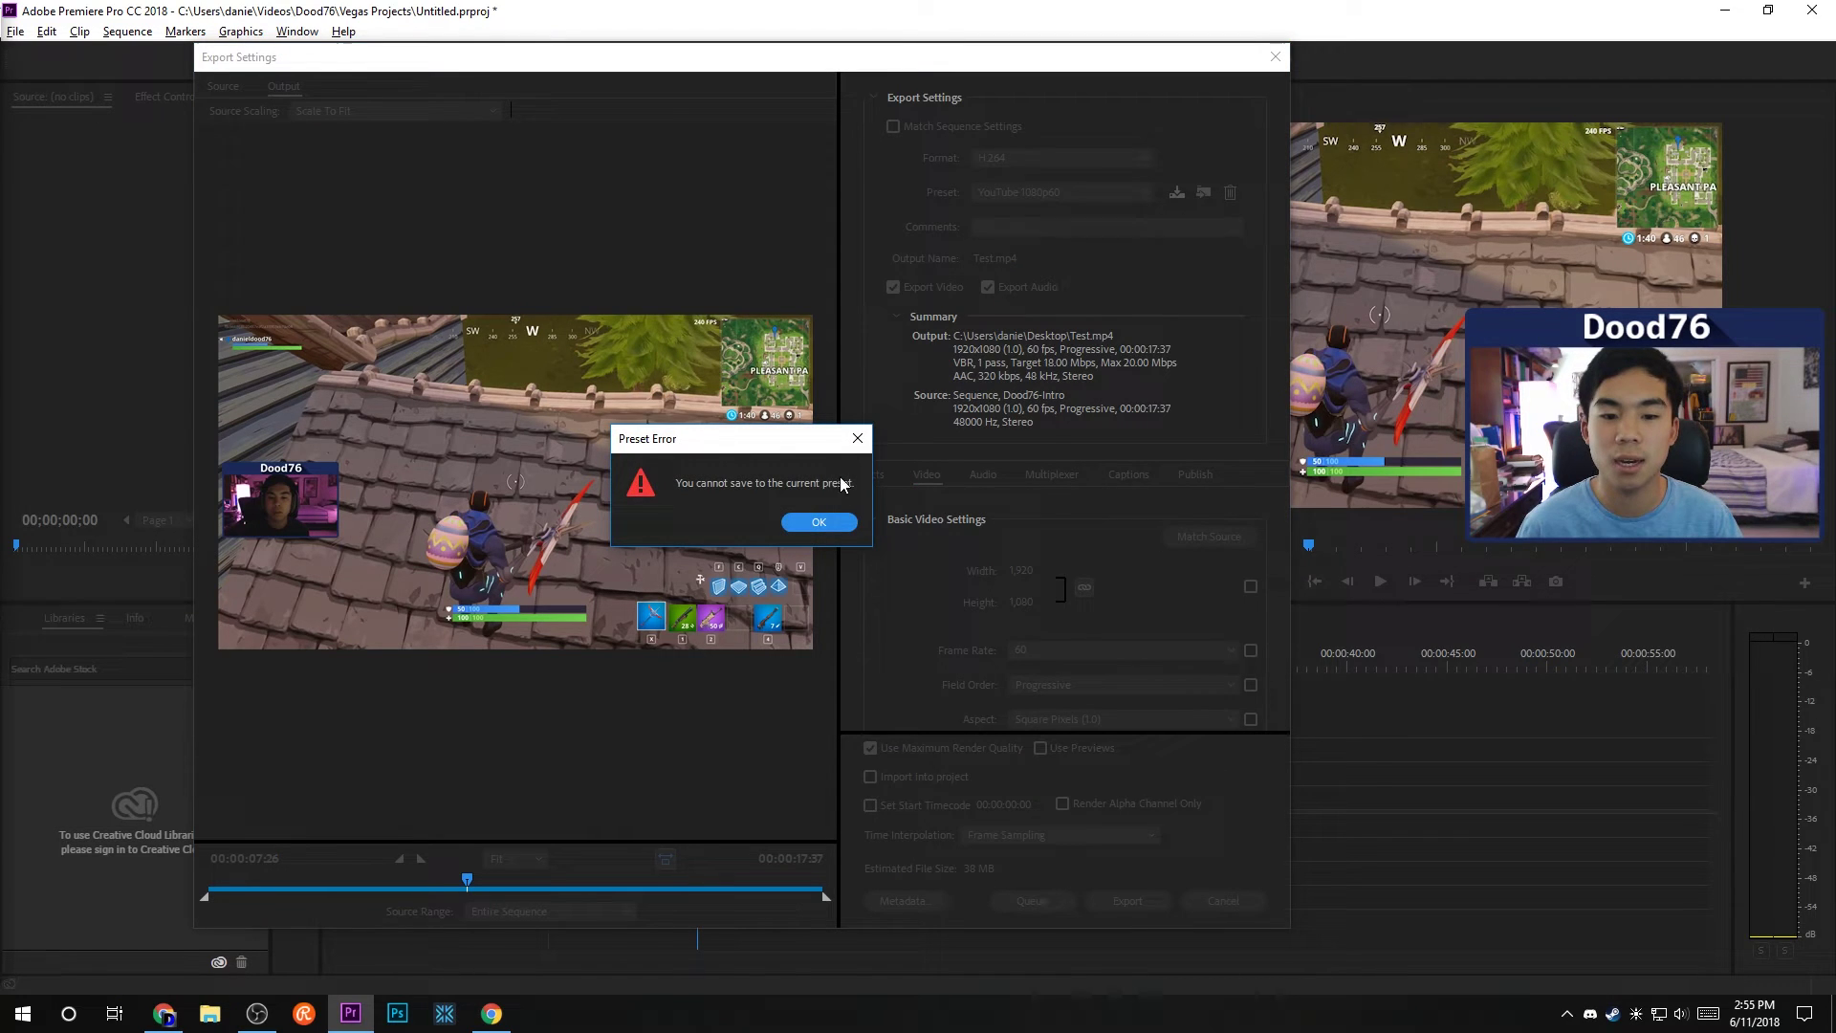
click(824, 522)
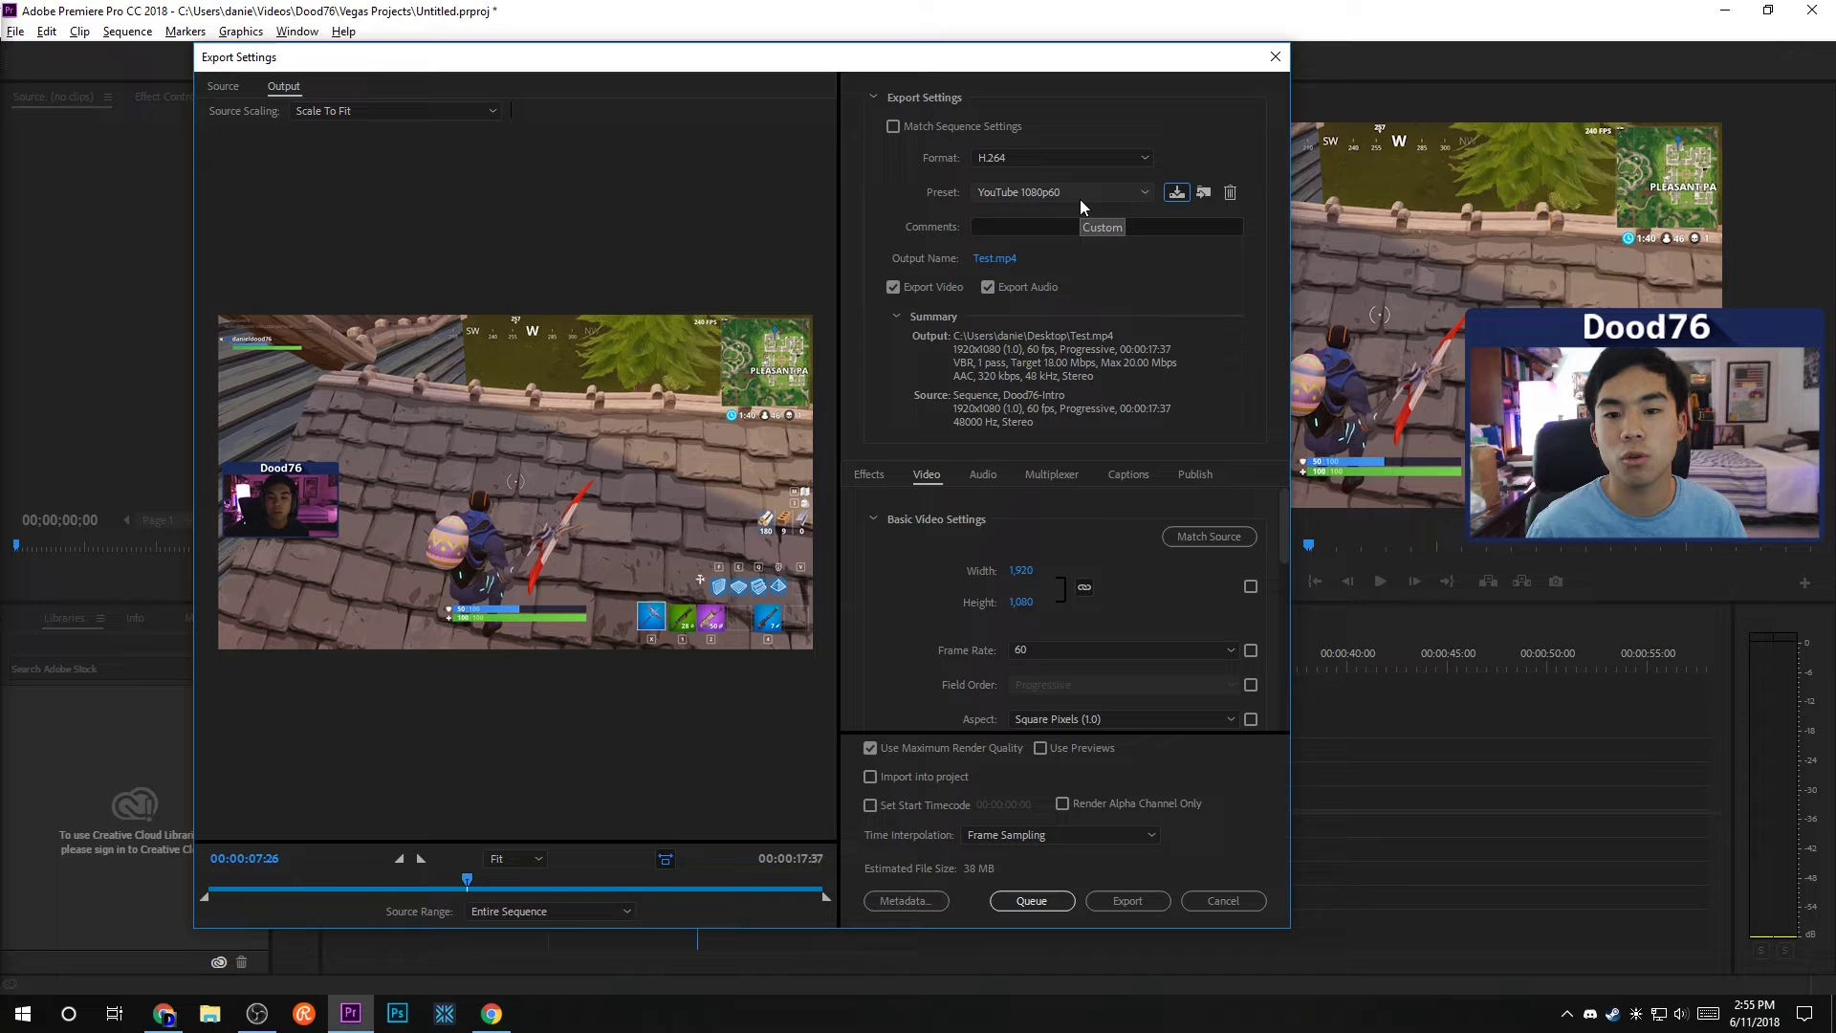
click(1003, 192)
click(1011, 156)
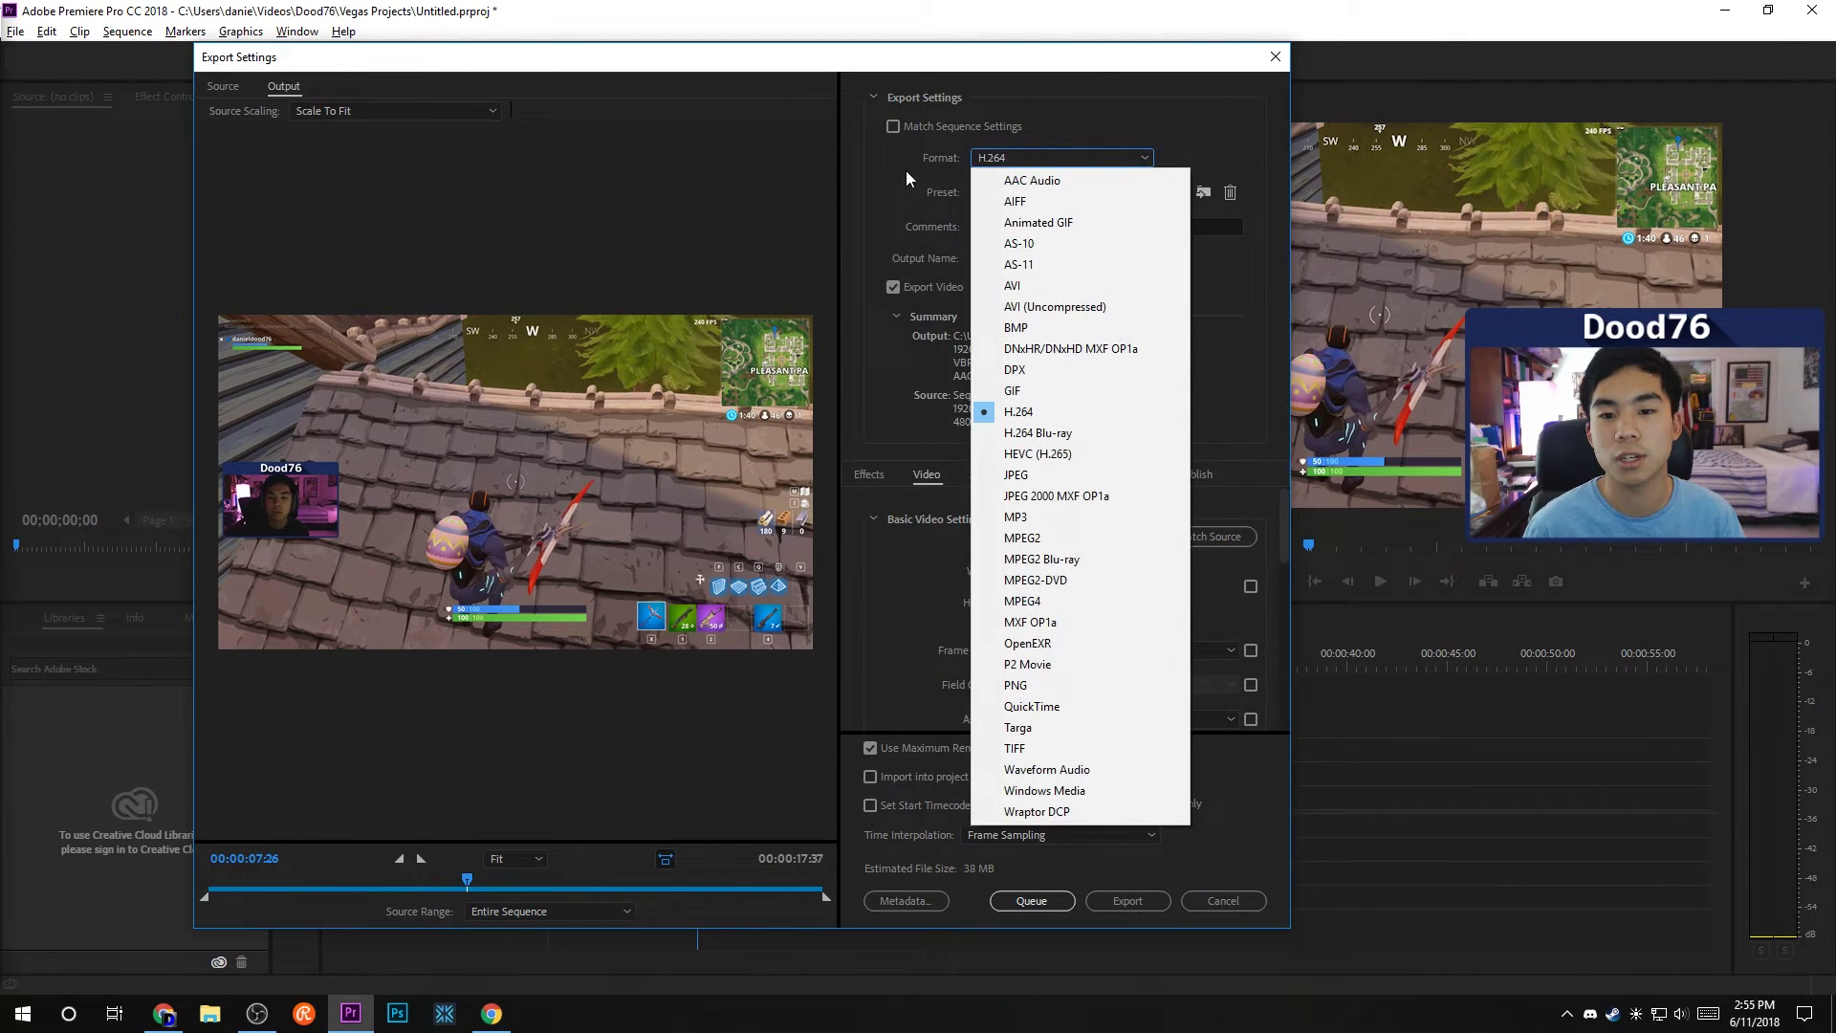
click(1095, 191)
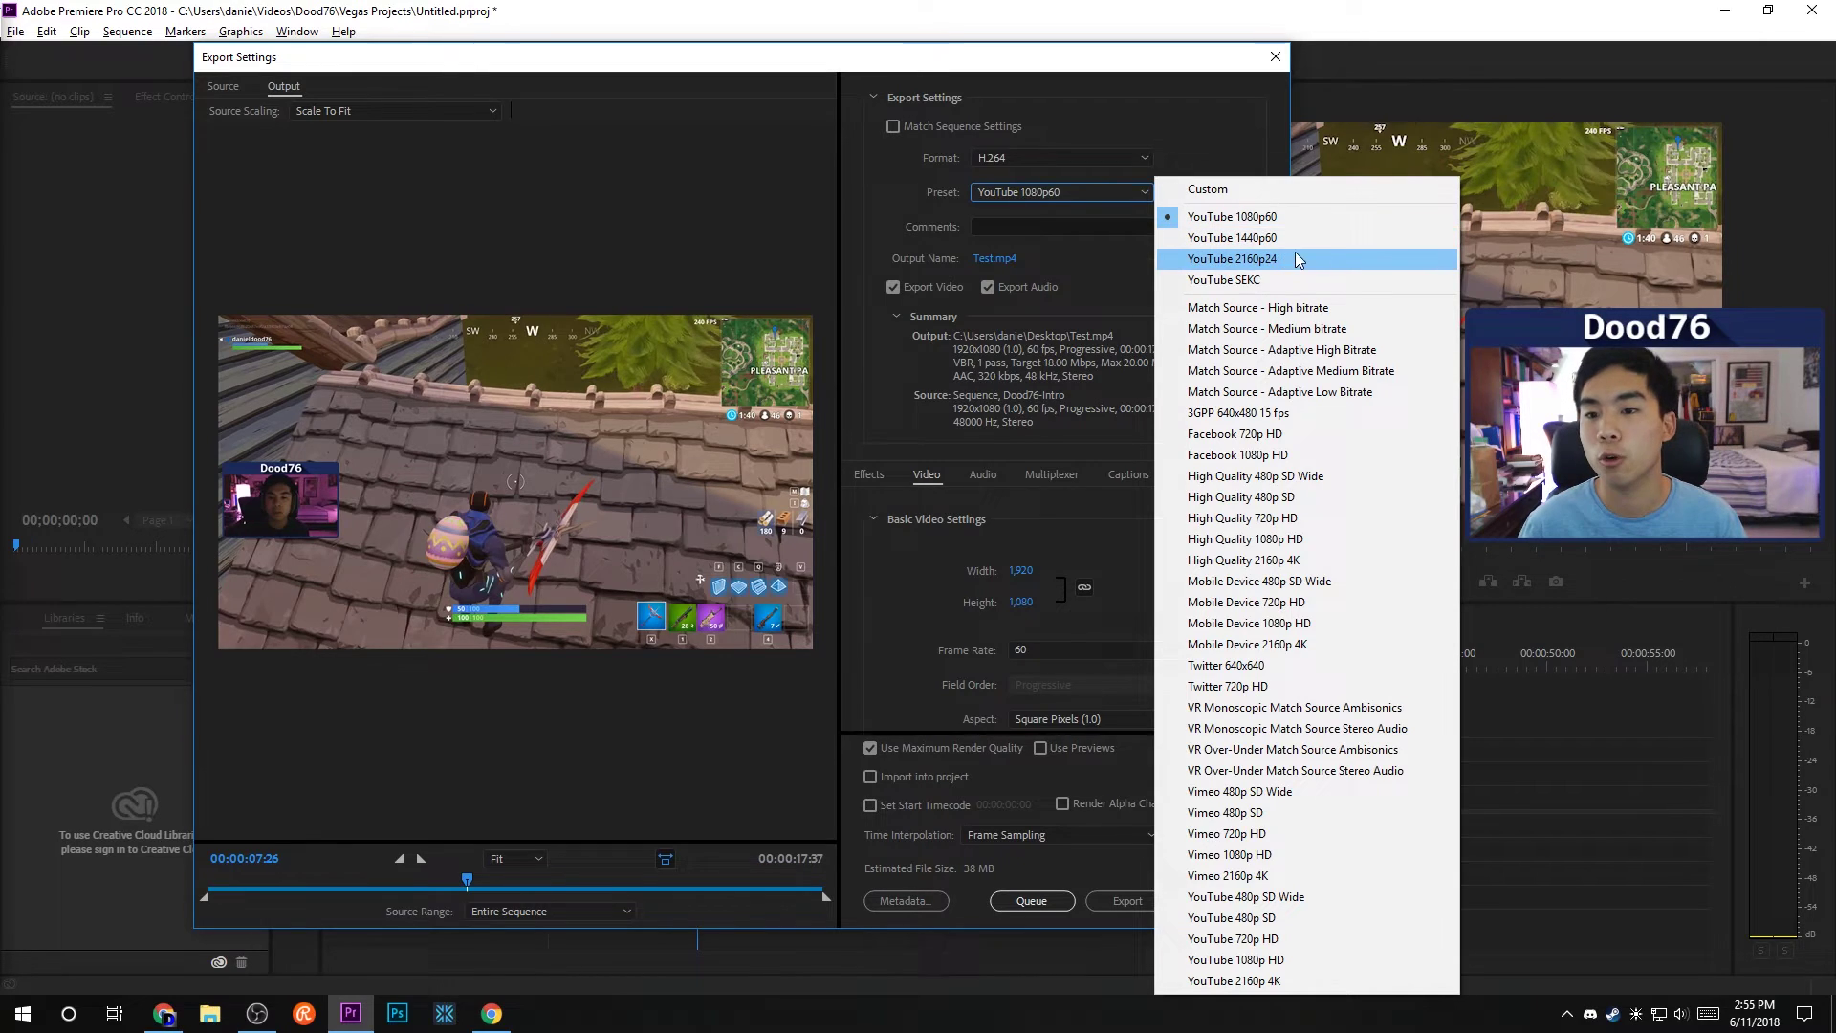
click(1221, 141)
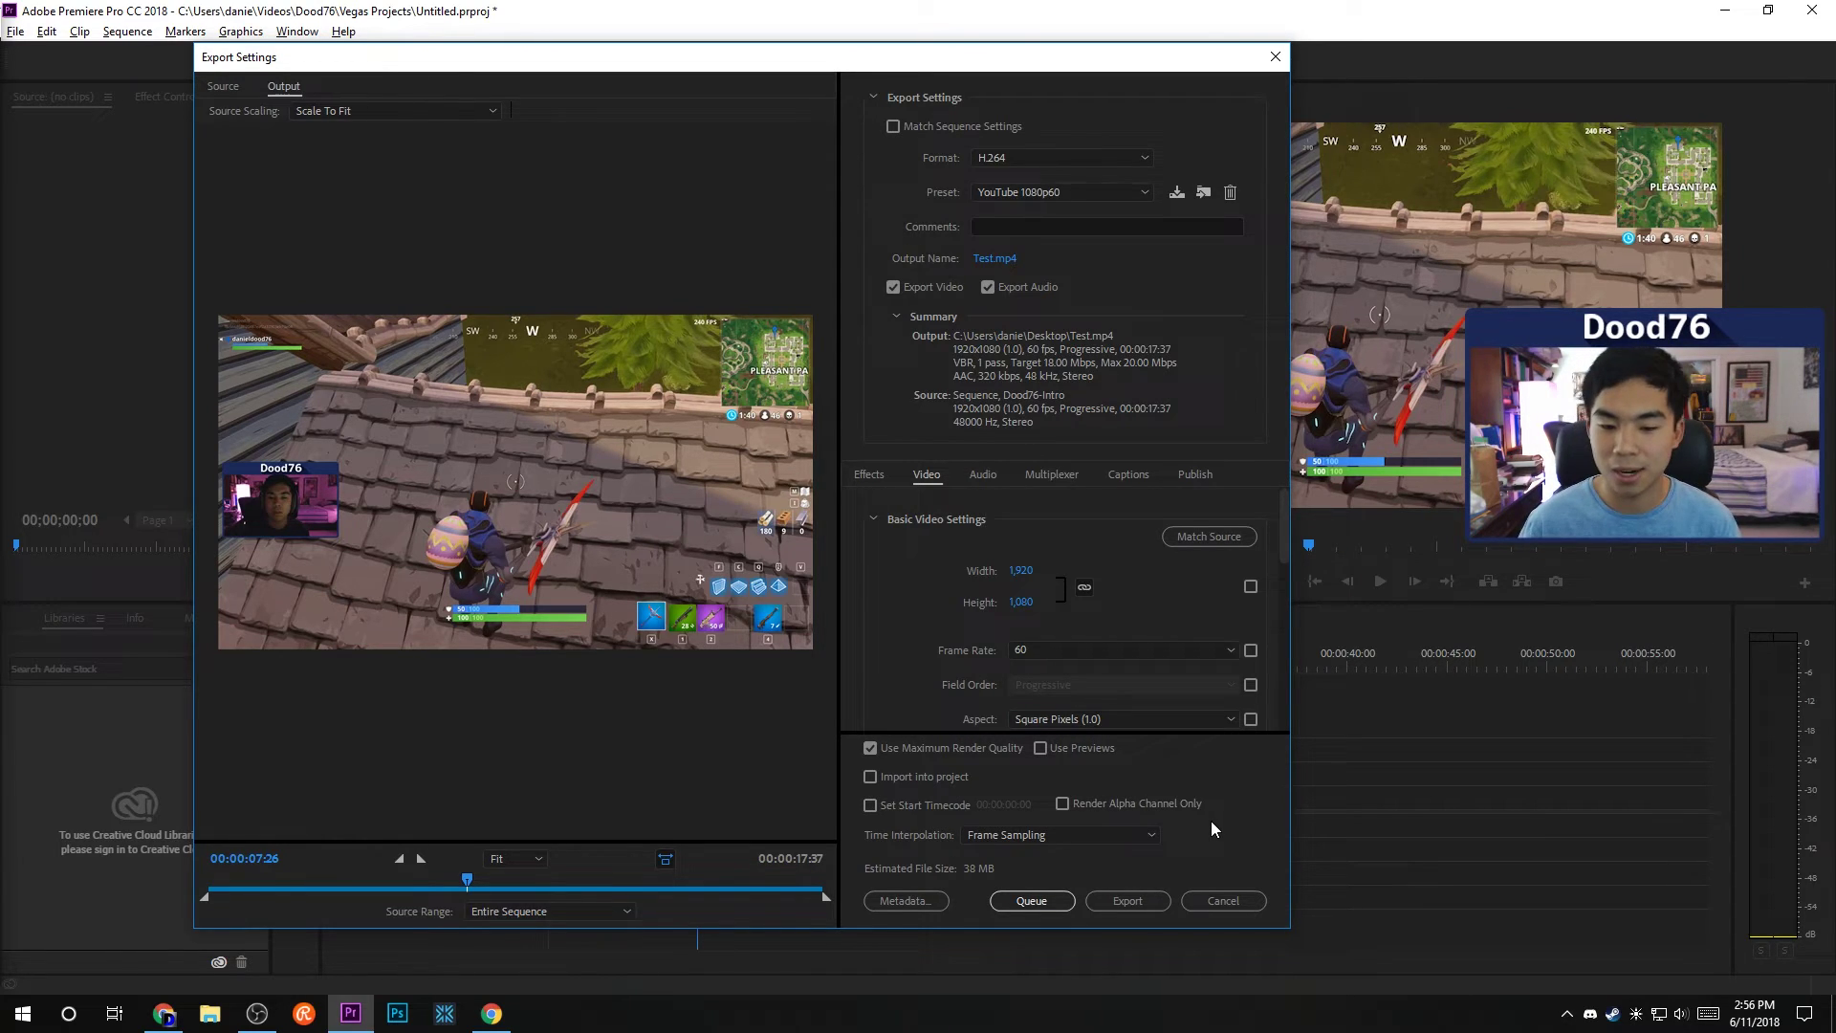
click(1033, 836)
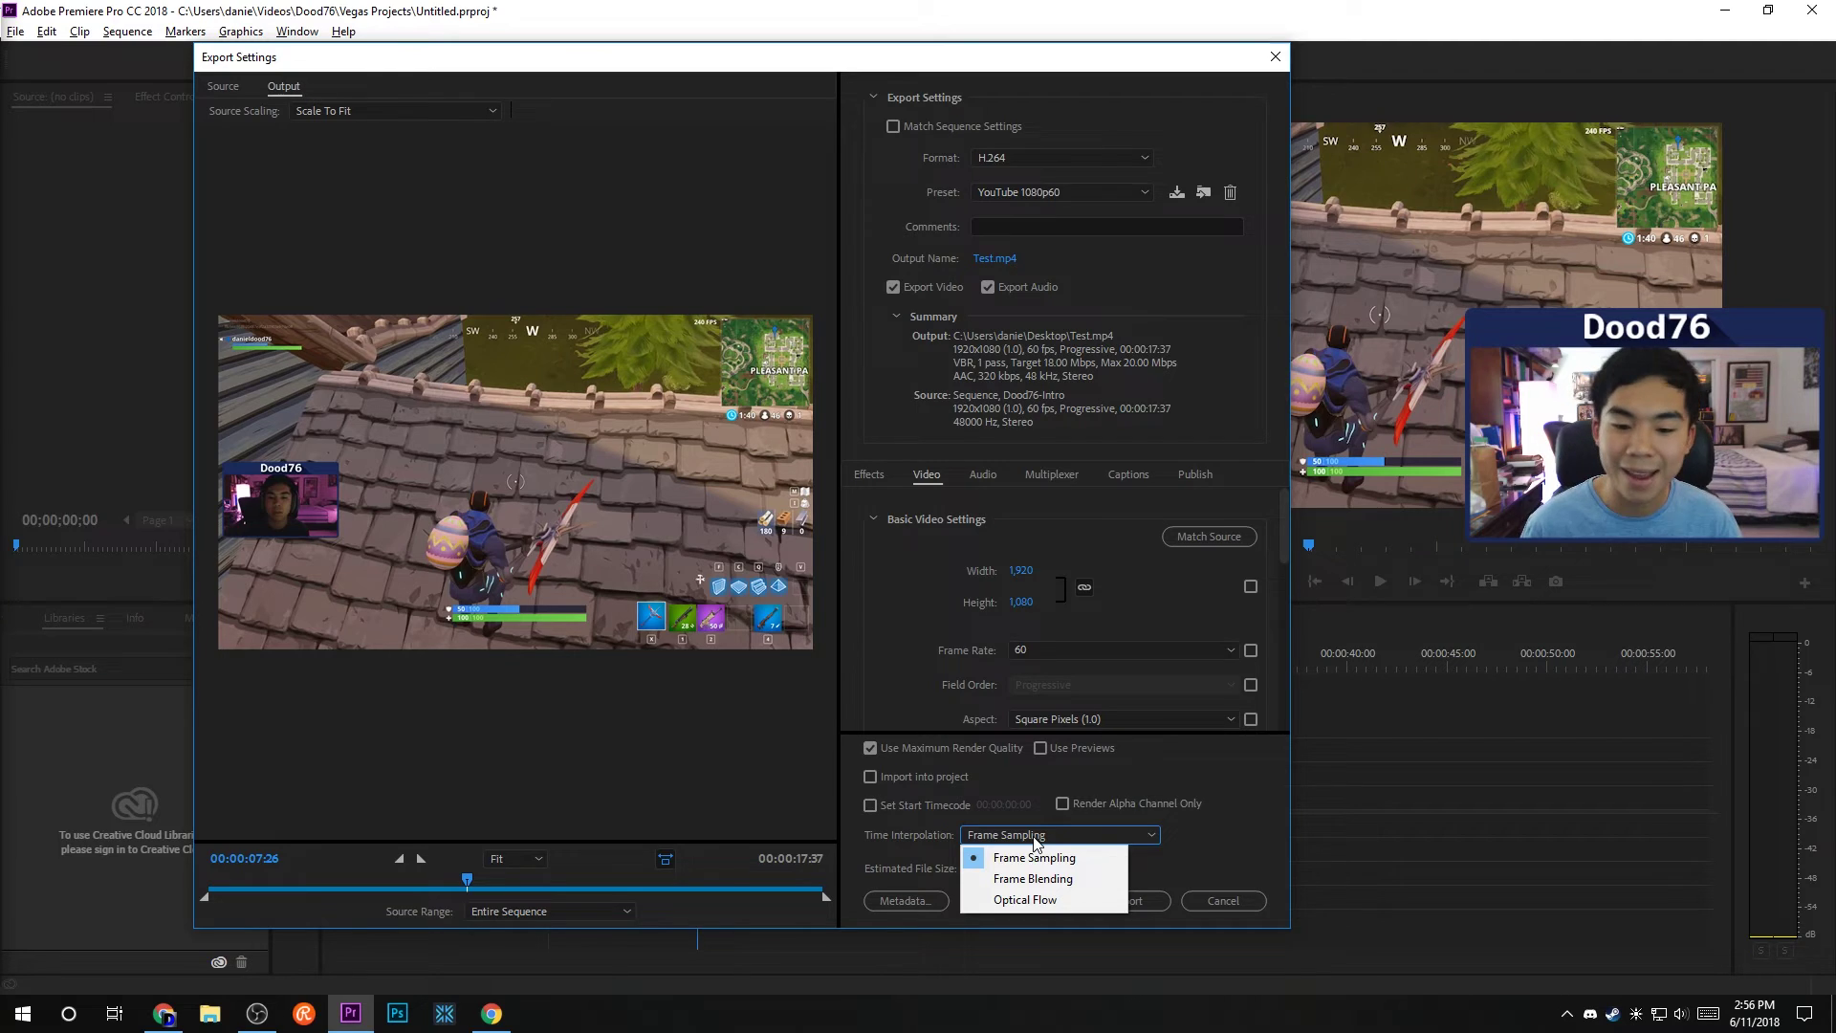
click(1033, 837)
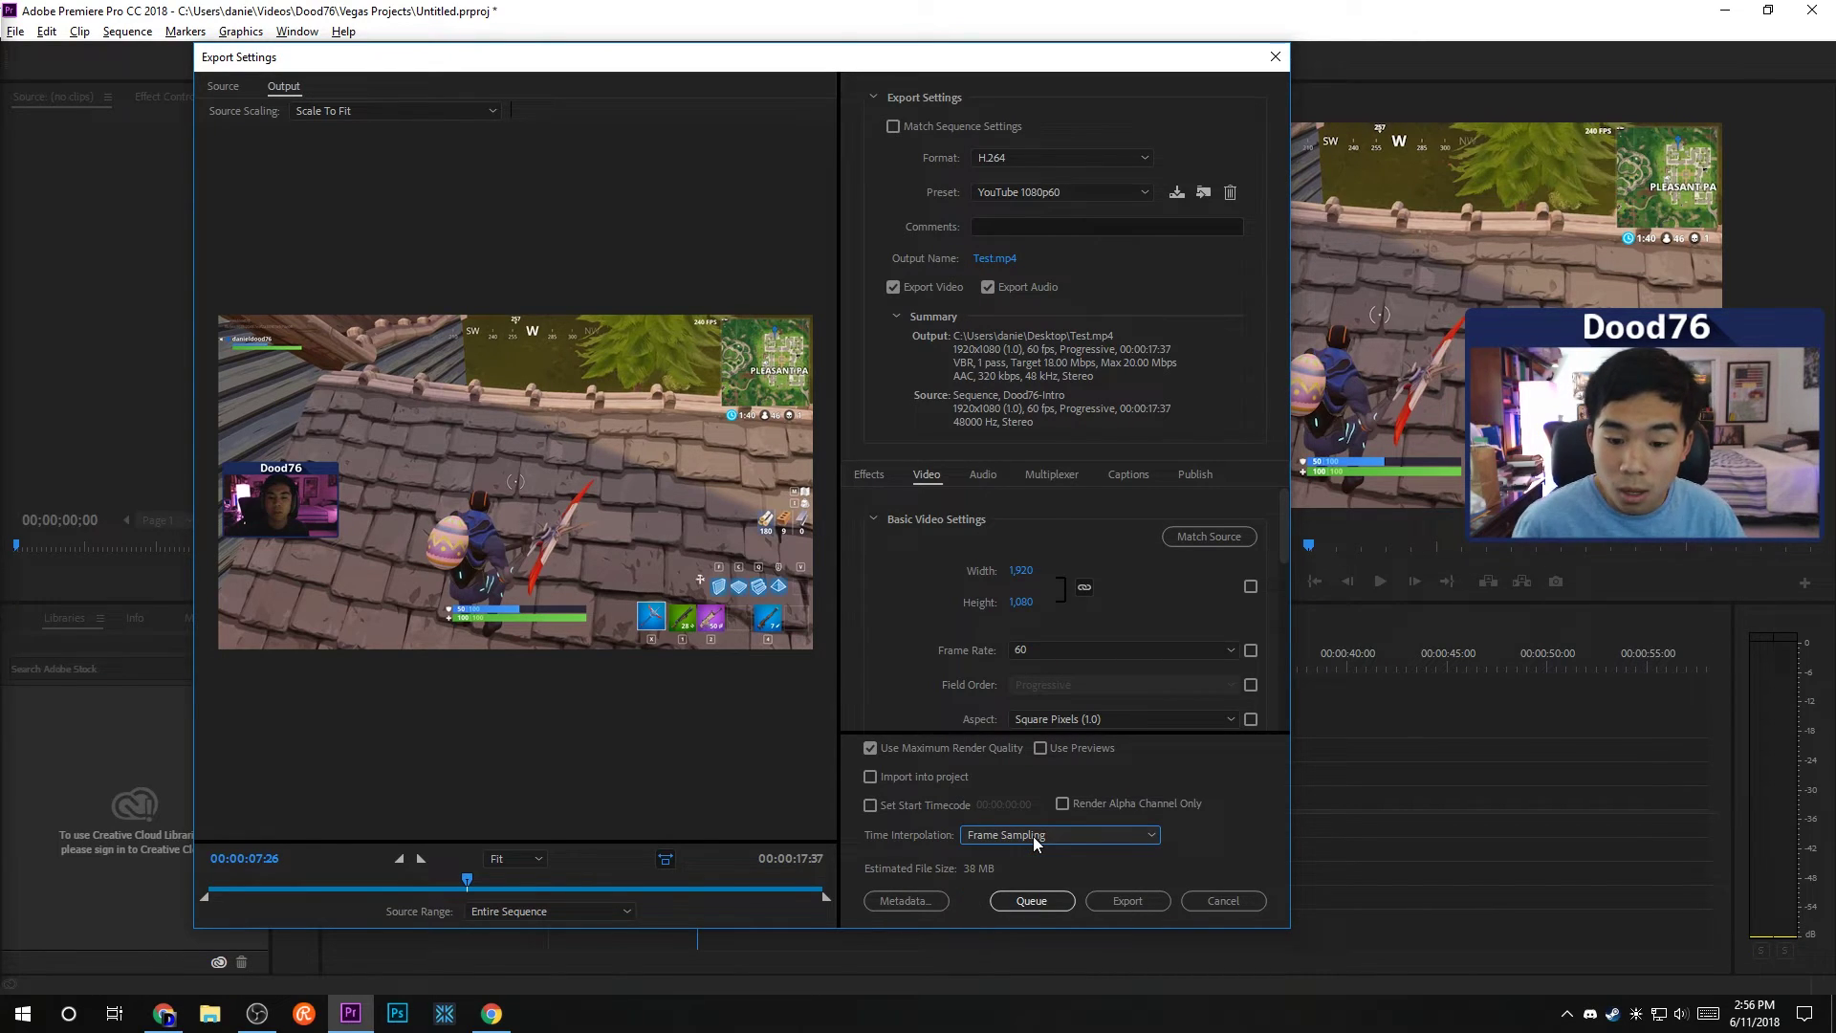
click(1033, 837)
click(1039, 854)
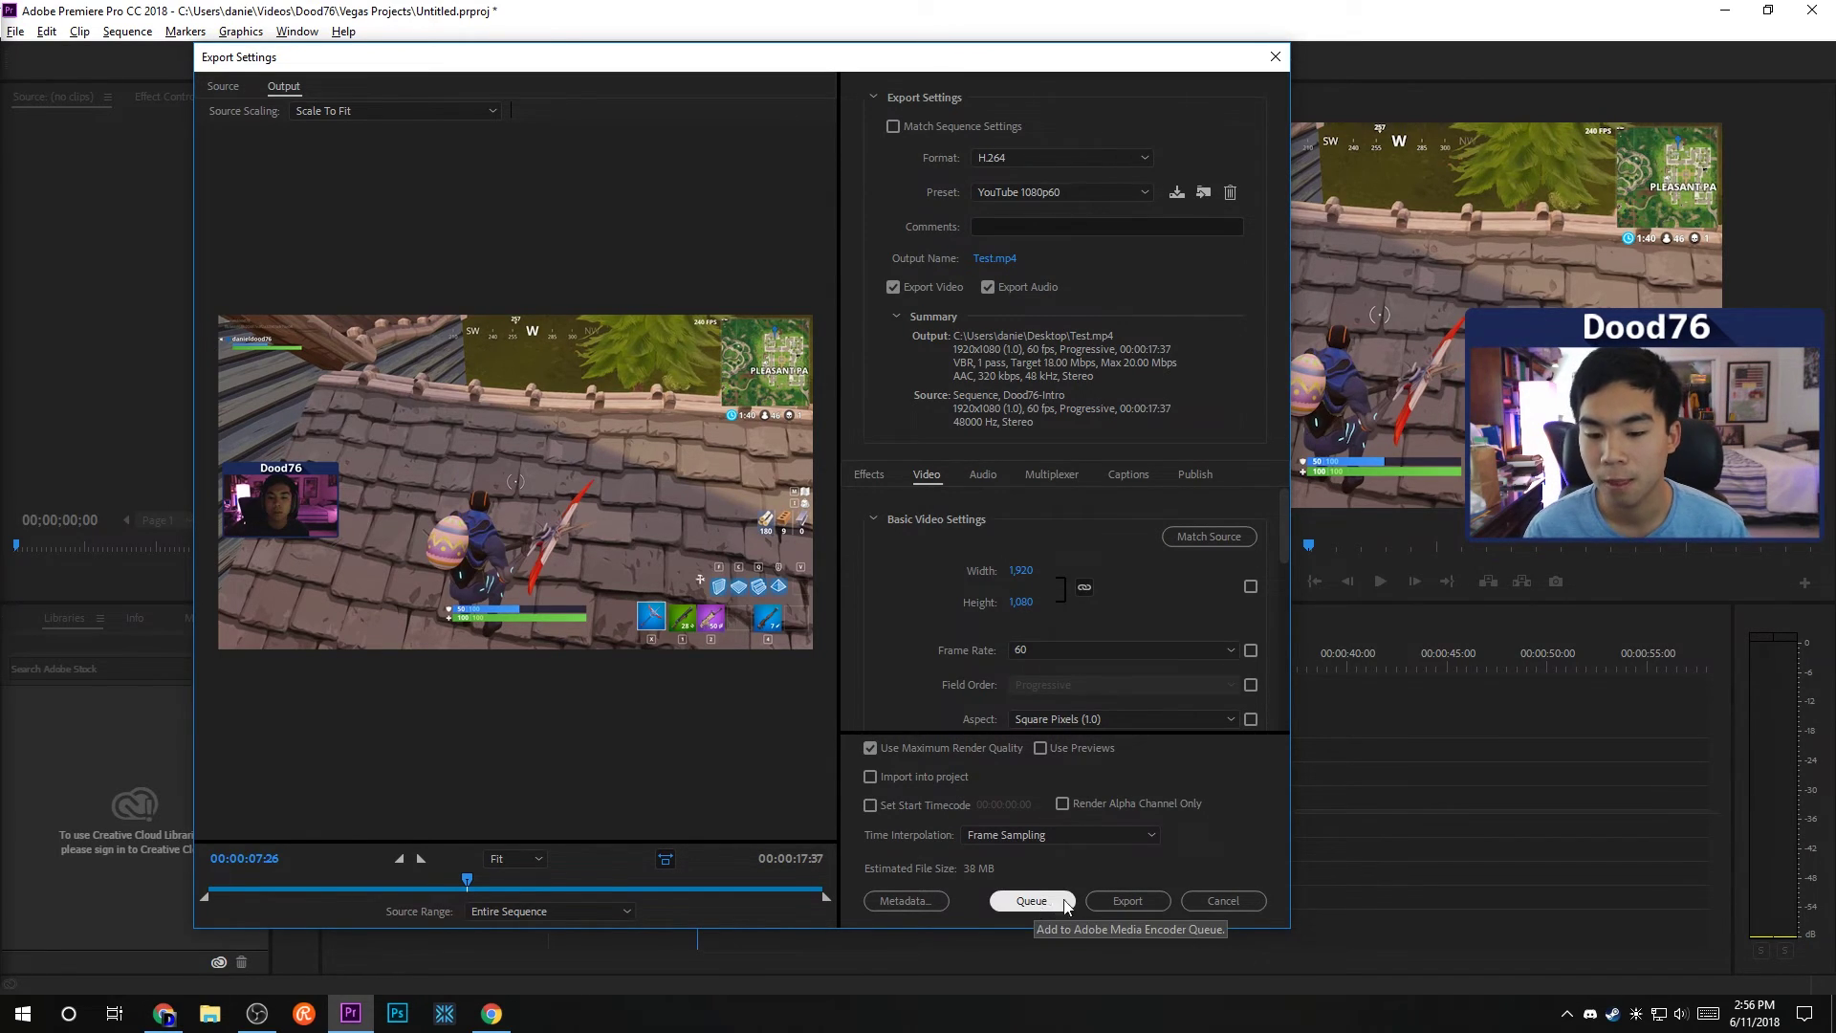
Export the sequence and open the Desktop folder in File Explorer.
click(1137, 906)
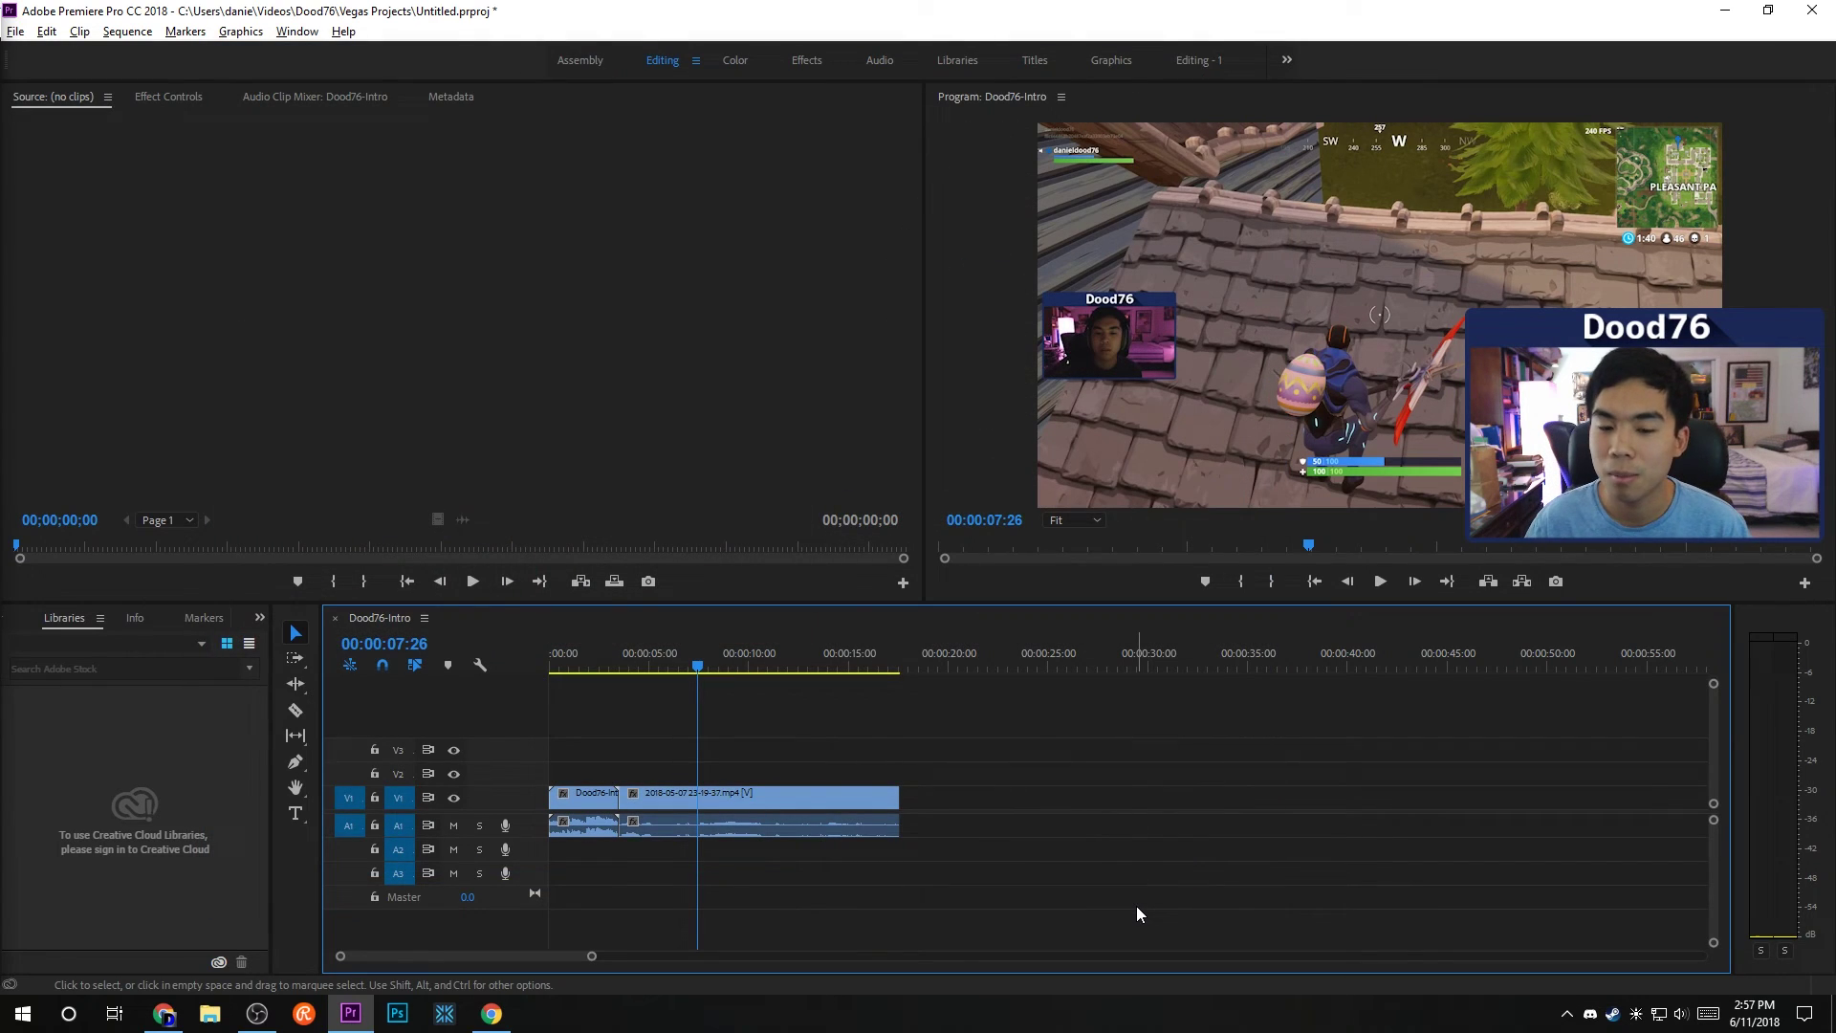
key(super+e)
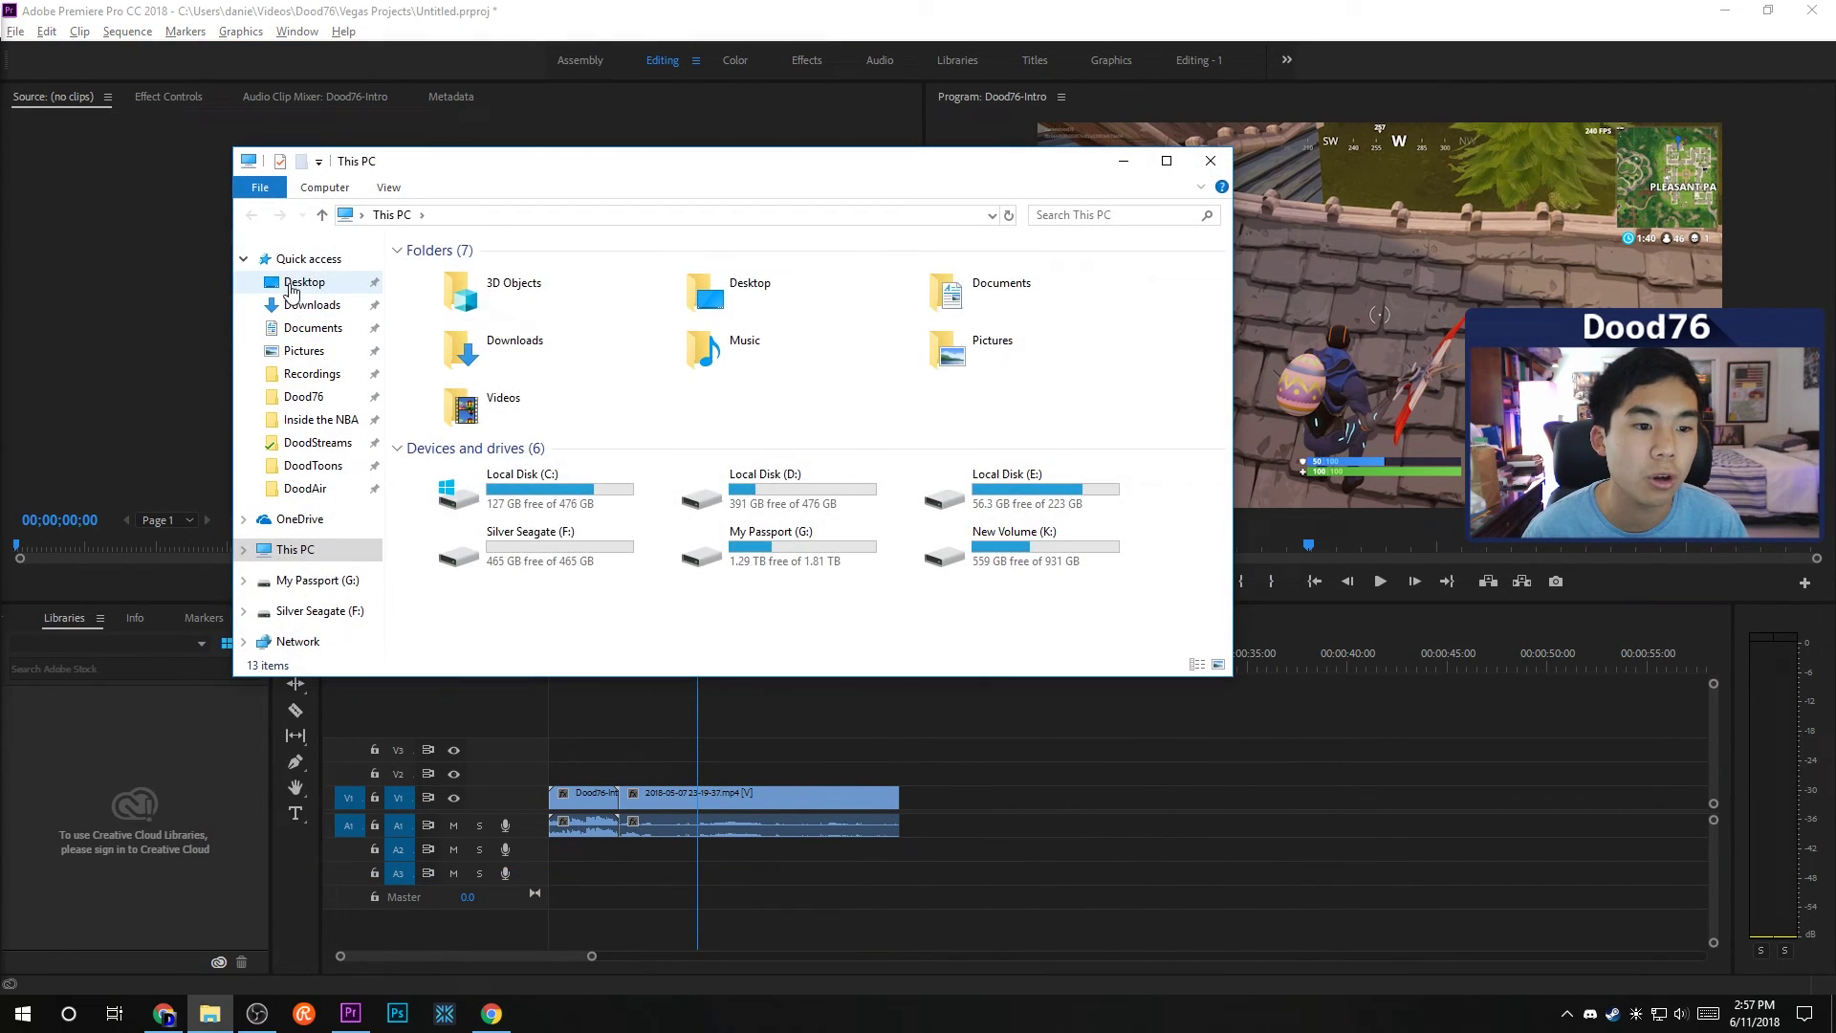
click(303, 281)
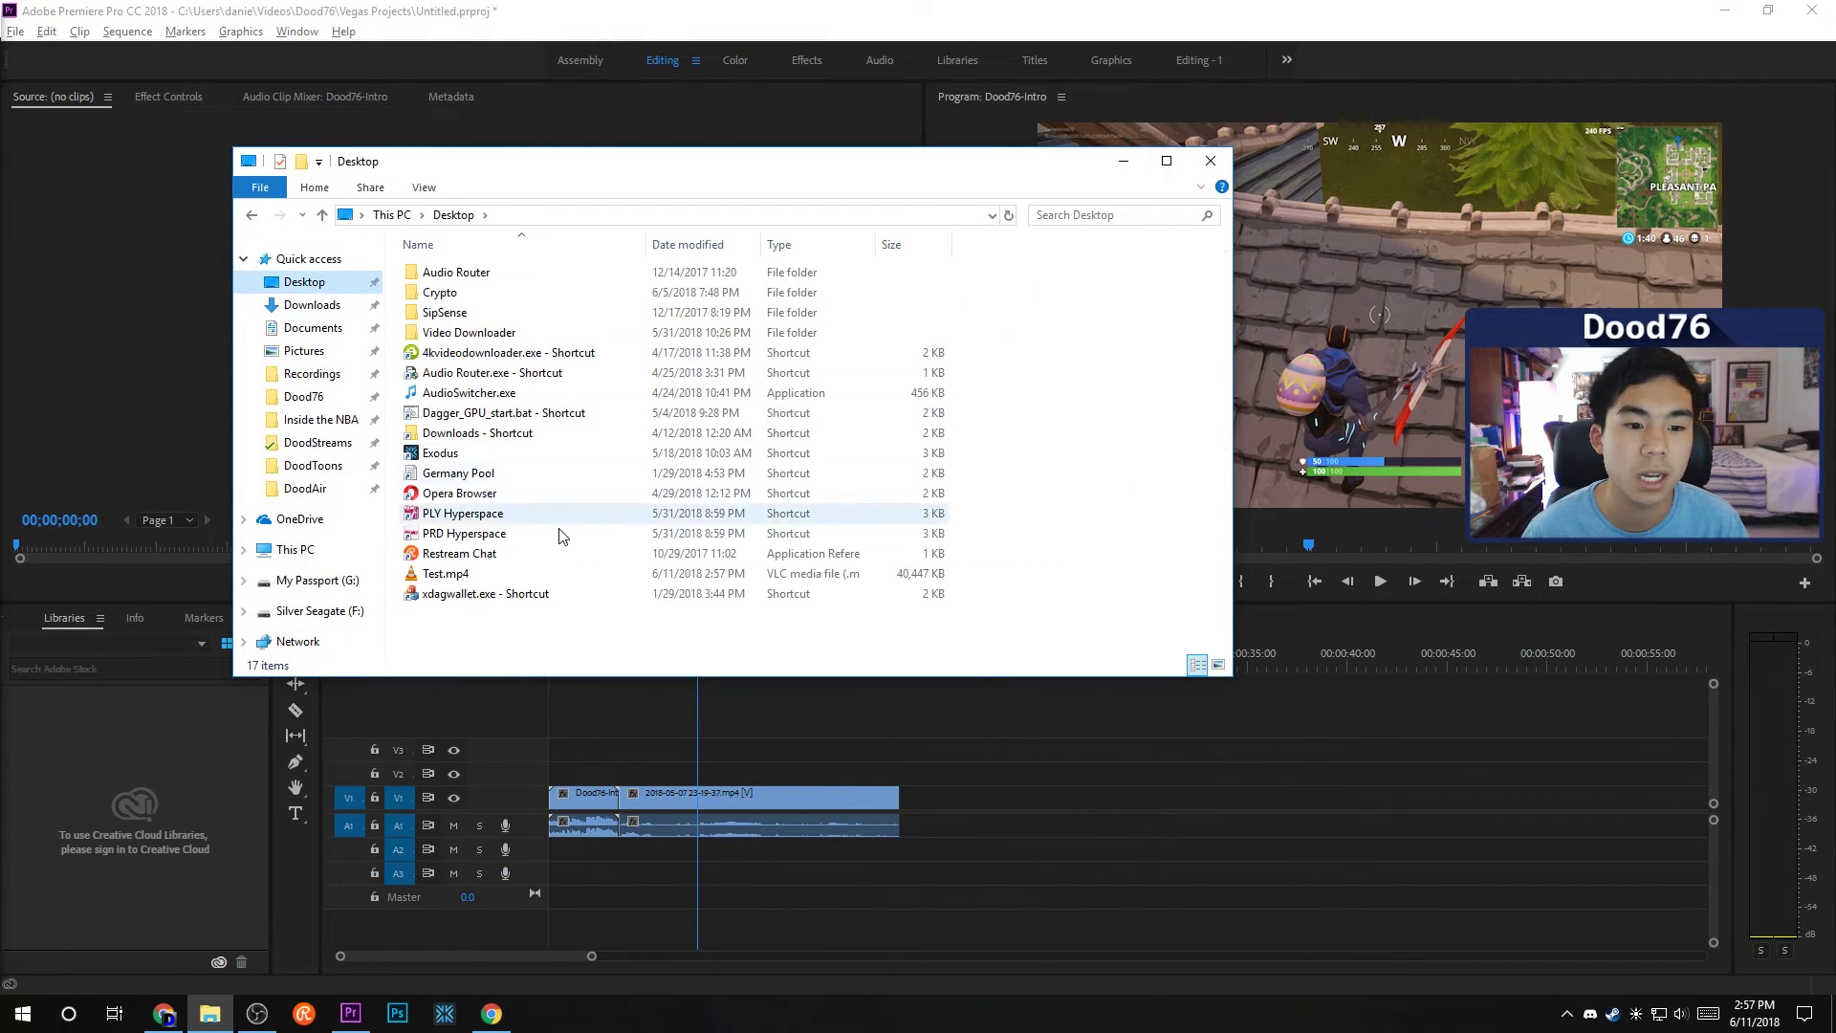
Play Test.mp4 in VLC, pause it, and close the player.
click(445, 573)
double_click(445, 572)
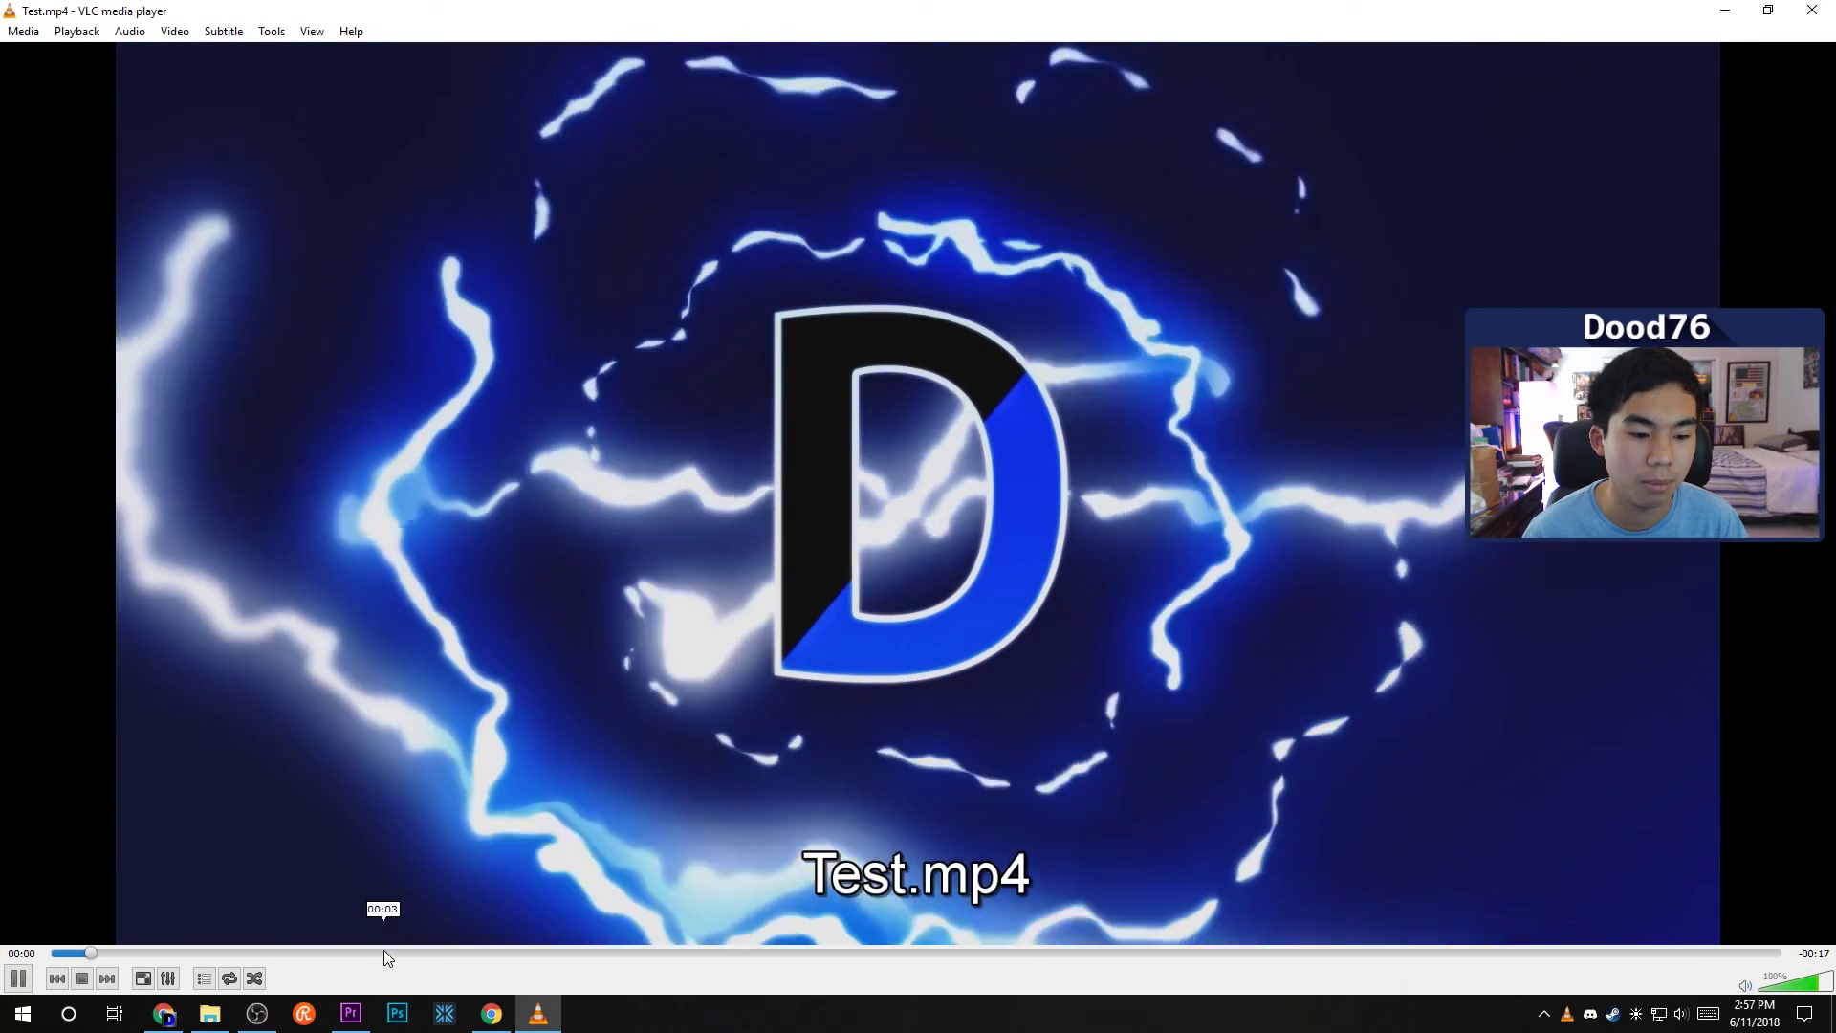
key(space)
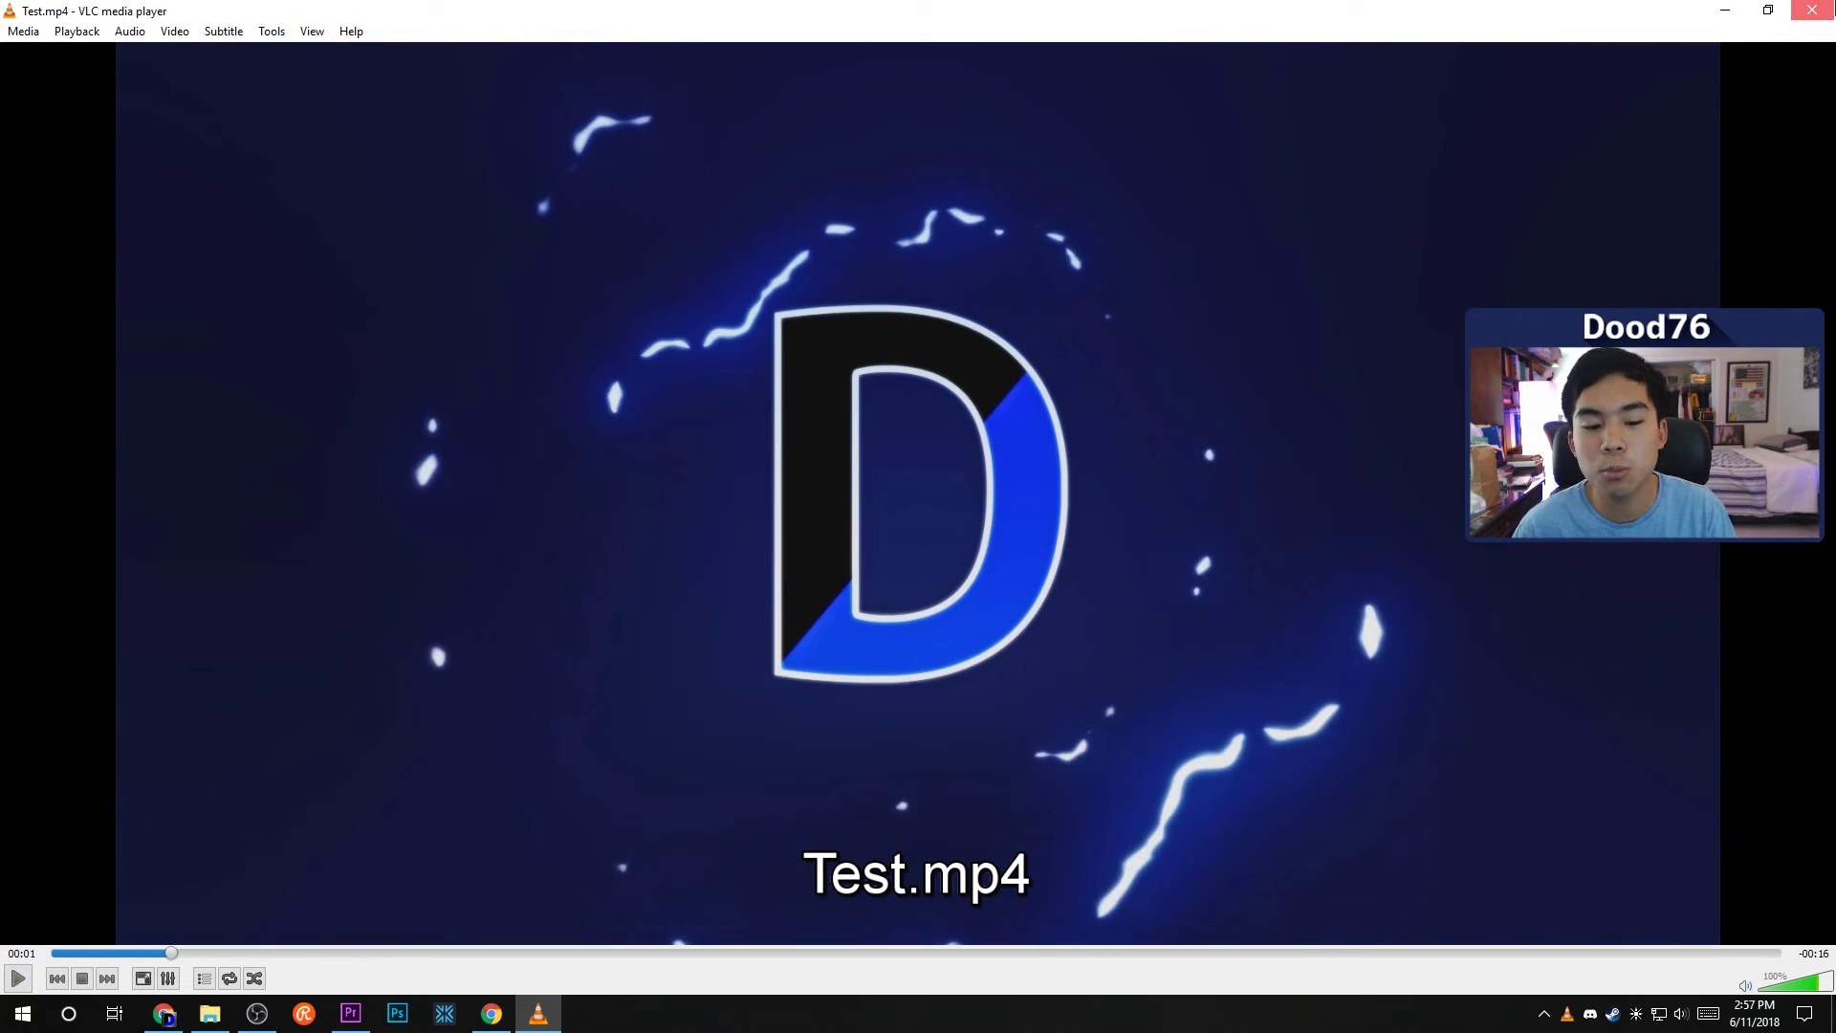
click(1812, 11)
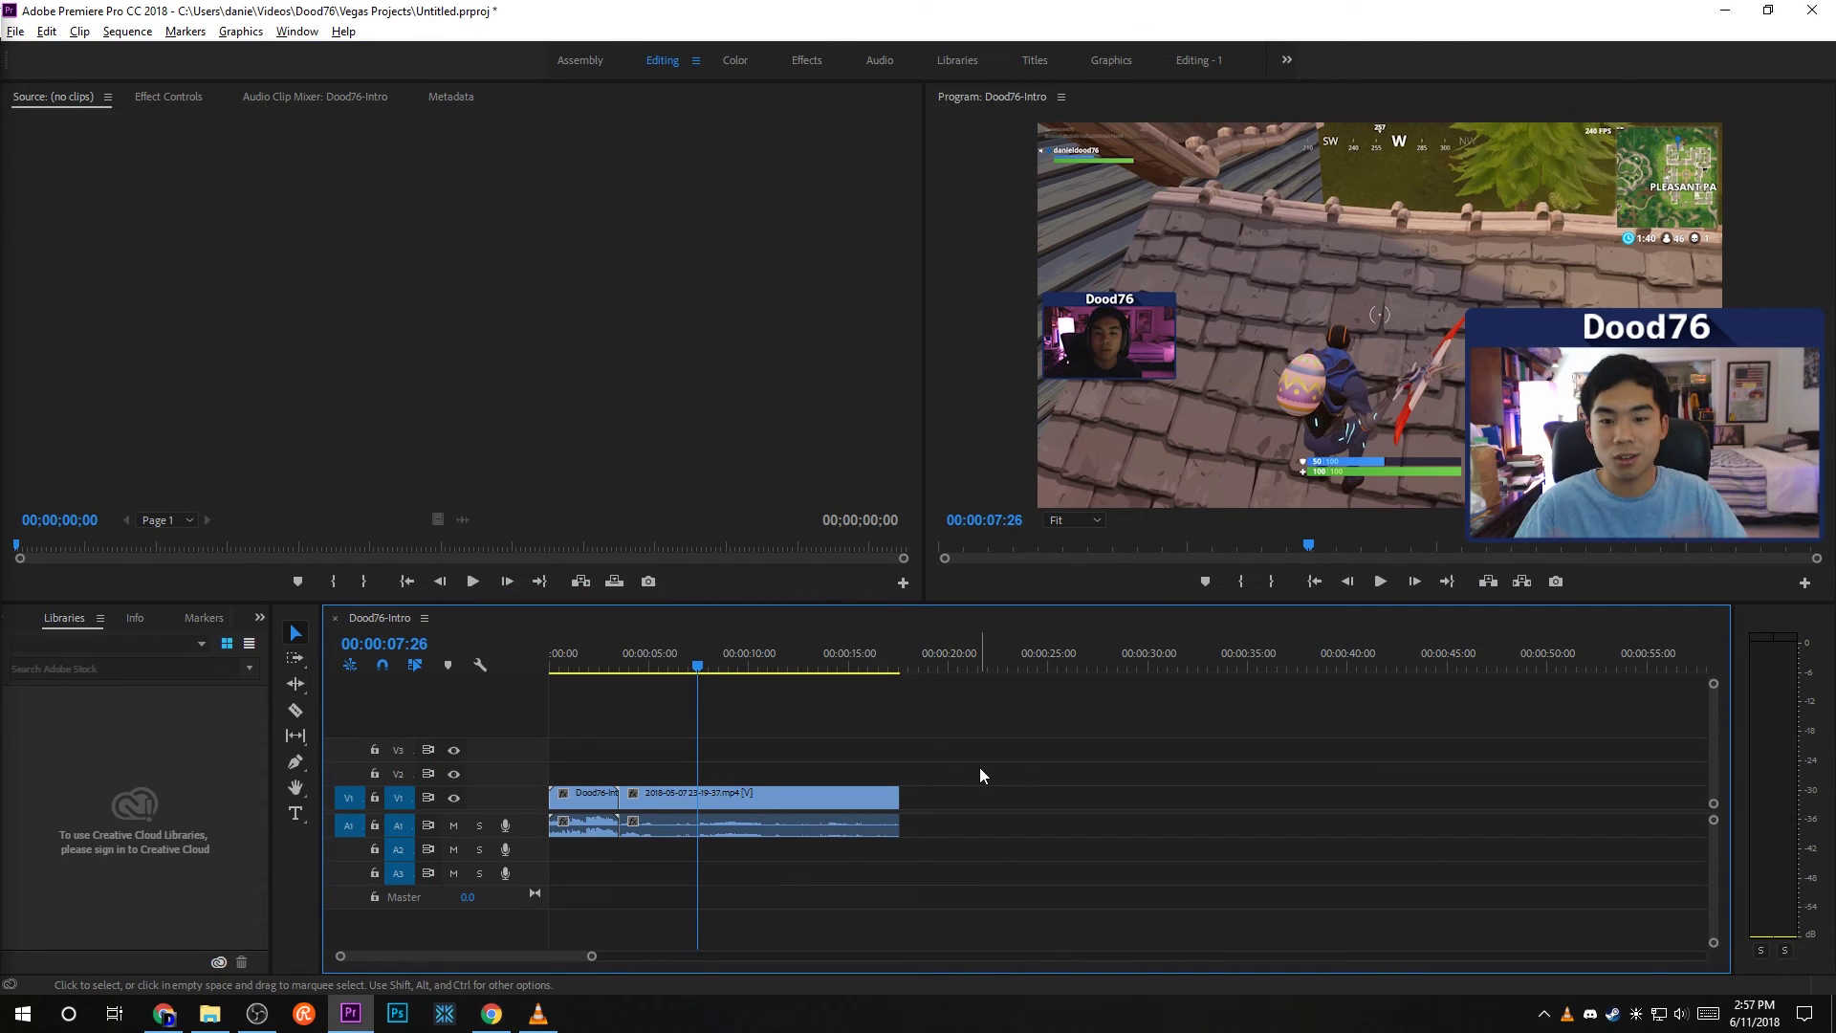